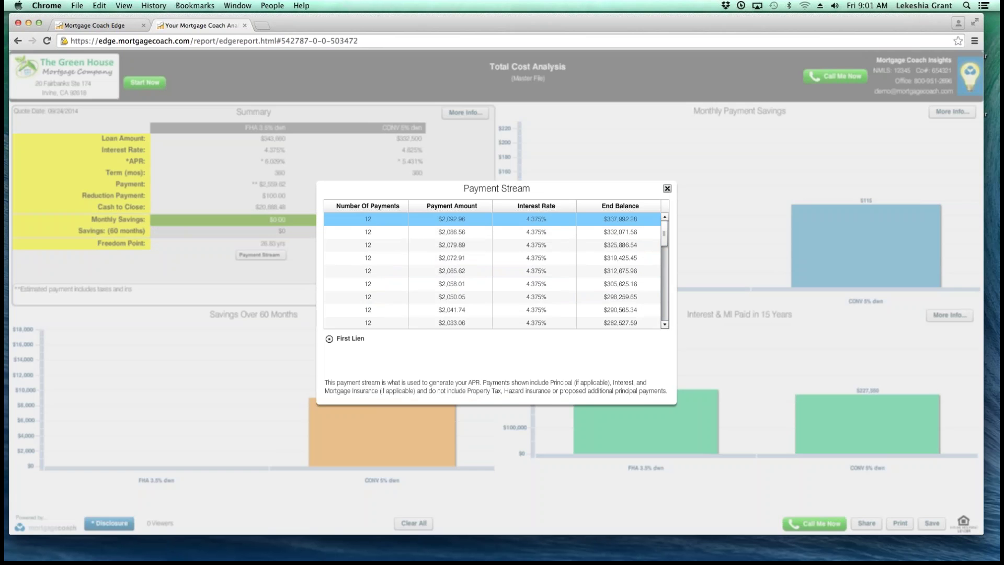
Step: Close the payment stream and open the detailed information for the Summary section
key("Escape")
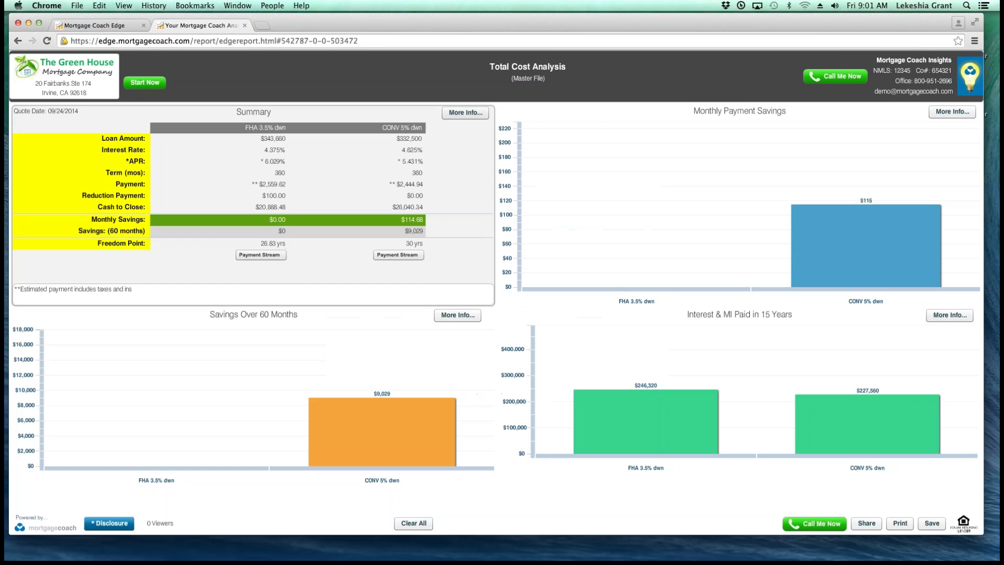
left_click_drag(132, 289, 13, 289)
left_click(466, 113)
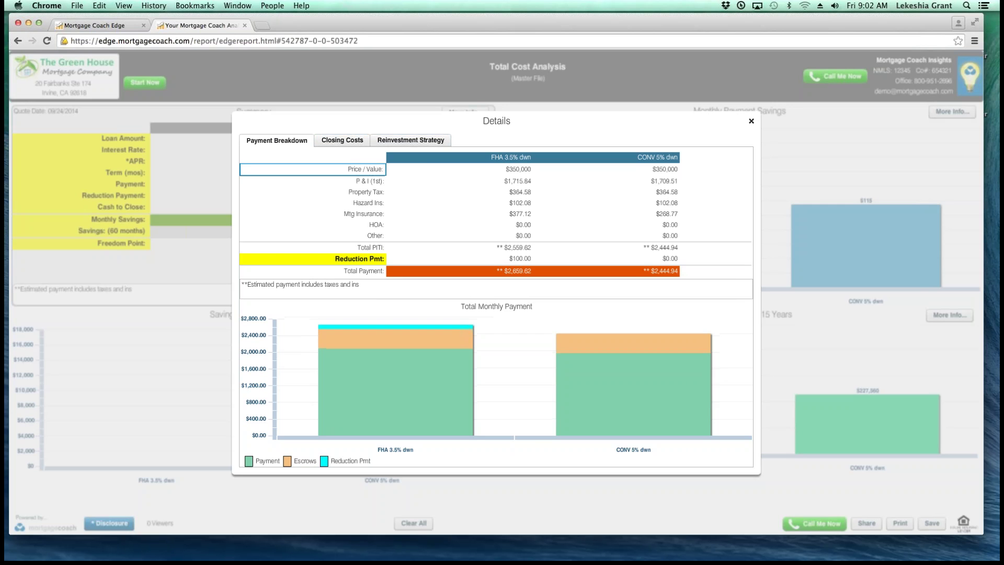
Step: Highlight the Price / Value, P & I, Property Tax, Hazard Ins, Mtg Insurance, HOA, Other and Total PITI labels, and select the taxes note
left_click(313, 169)
left_click(314, 180)
left_click(314, 192)
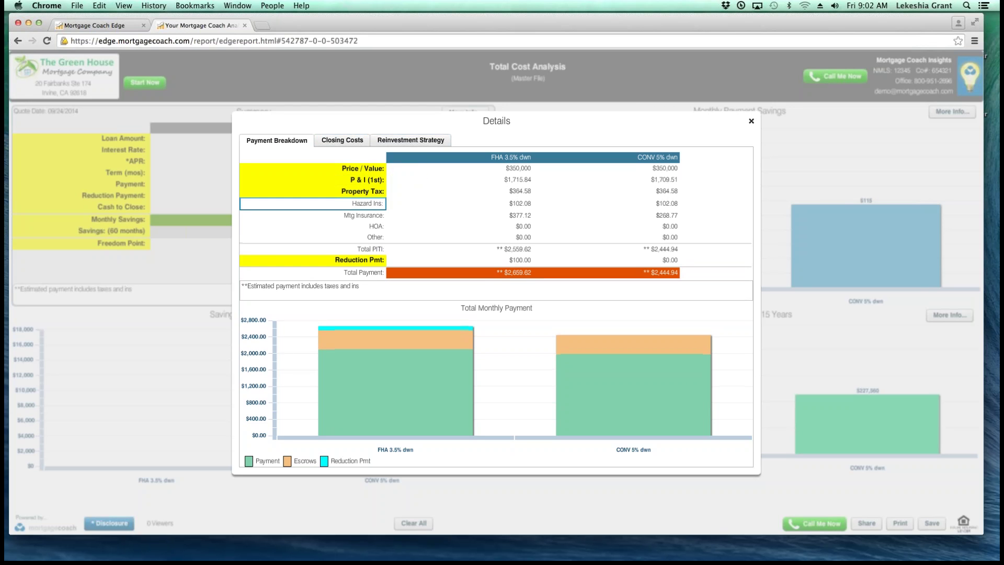
left_click(313, 204)
left_click(313, 216)
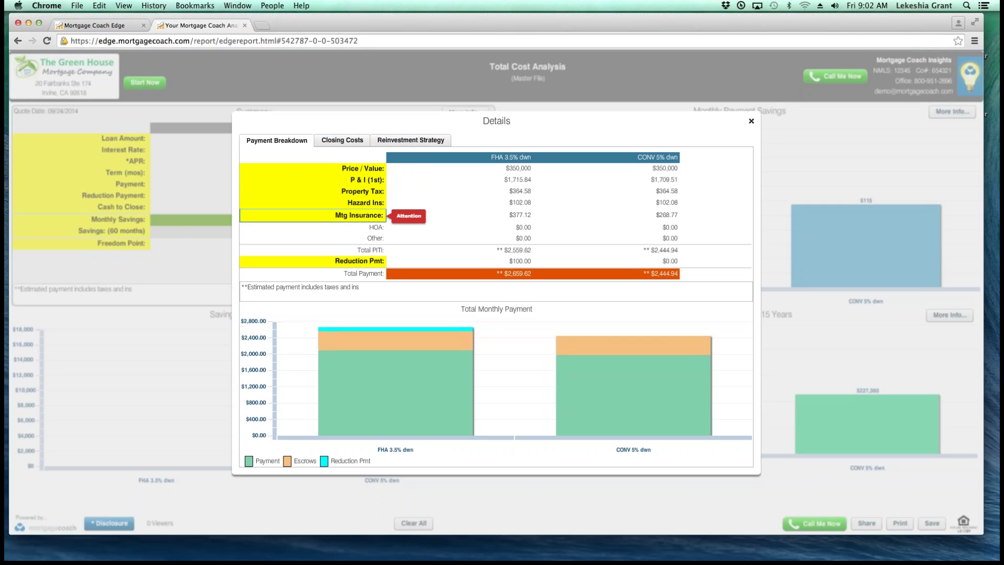
left_click(314, 227)
left_click(313, 238)
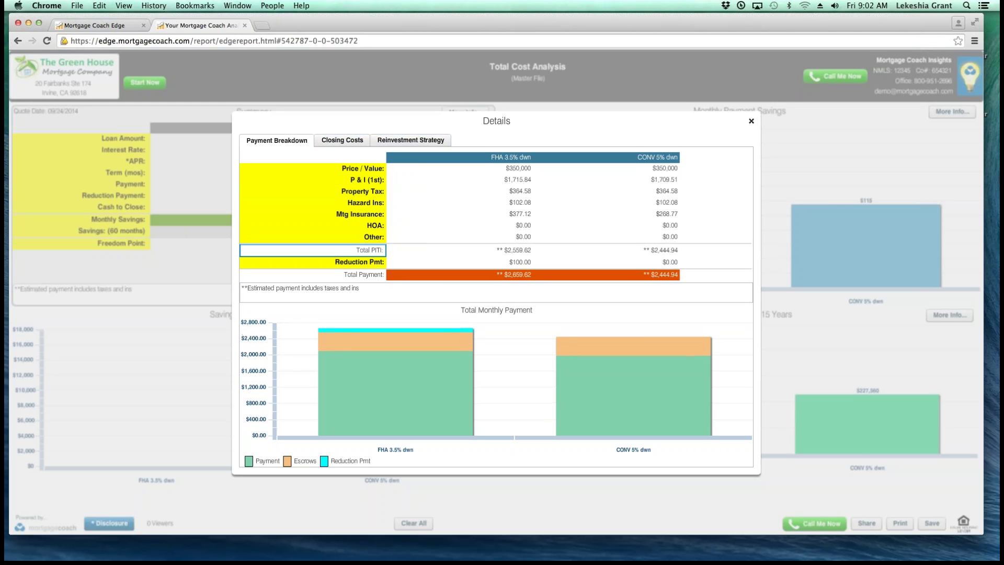
left_click(314, 250)
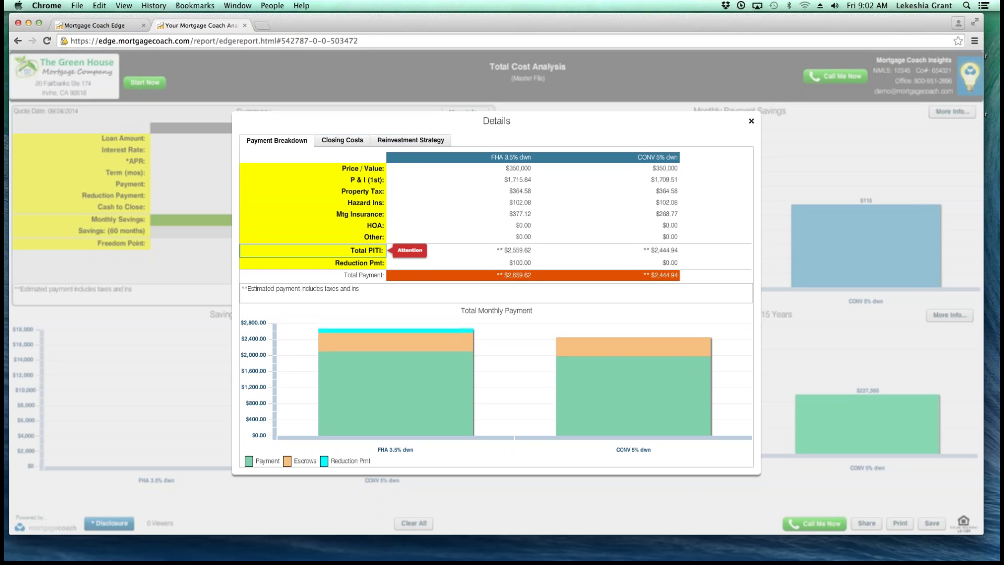
left_click_drag(359, 287, 241, 287)
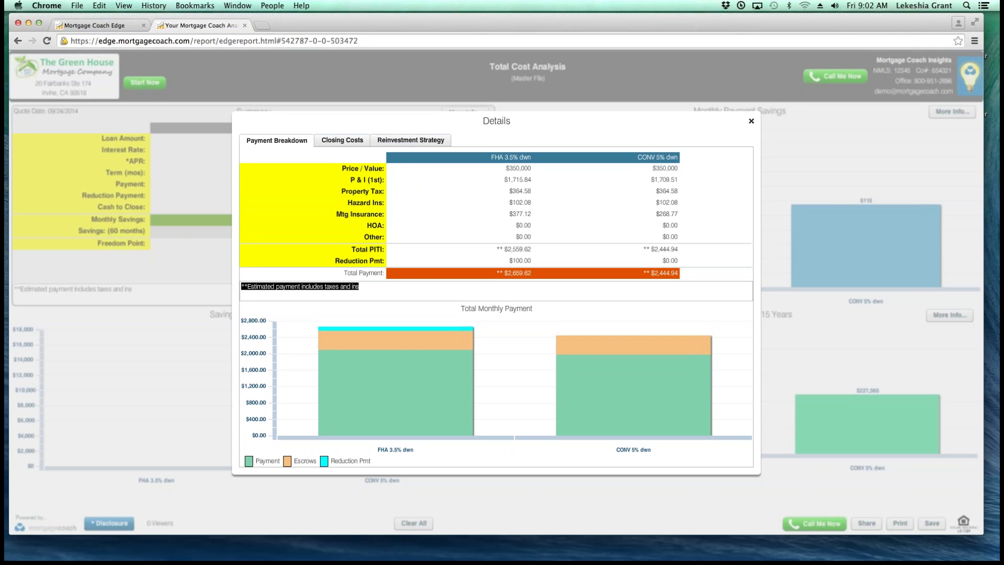
Step: Review the Closing Costs with the FHA 3.5% dwn fee detail and show the Reinvestment Strategy
left_click(342, 140)
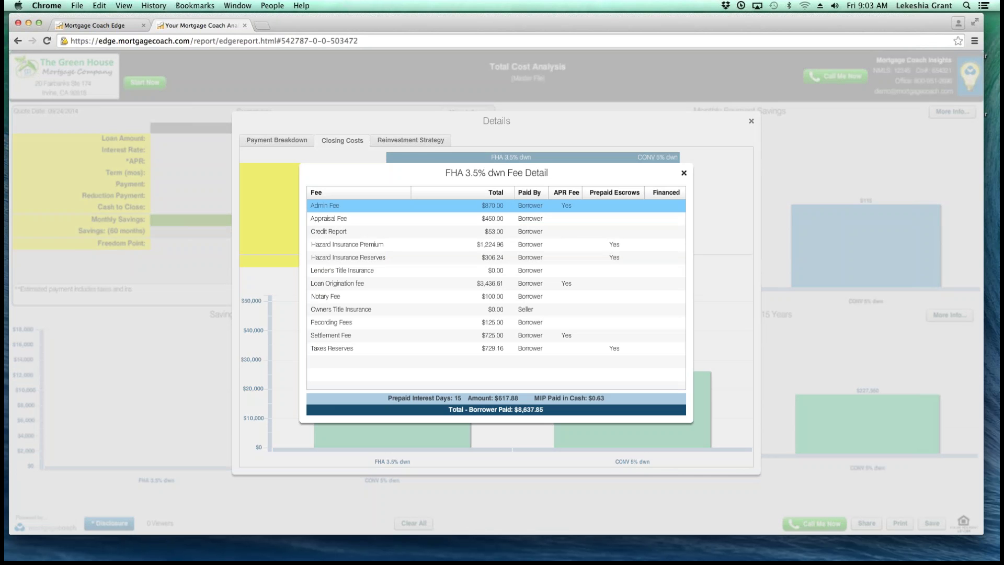
left_click(683, 172)
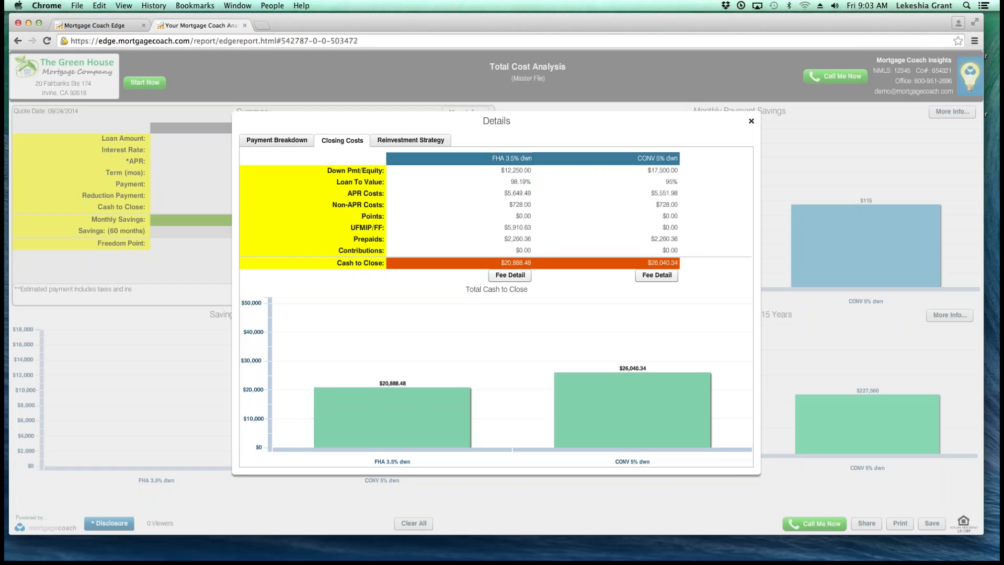
left_click(411, 140)
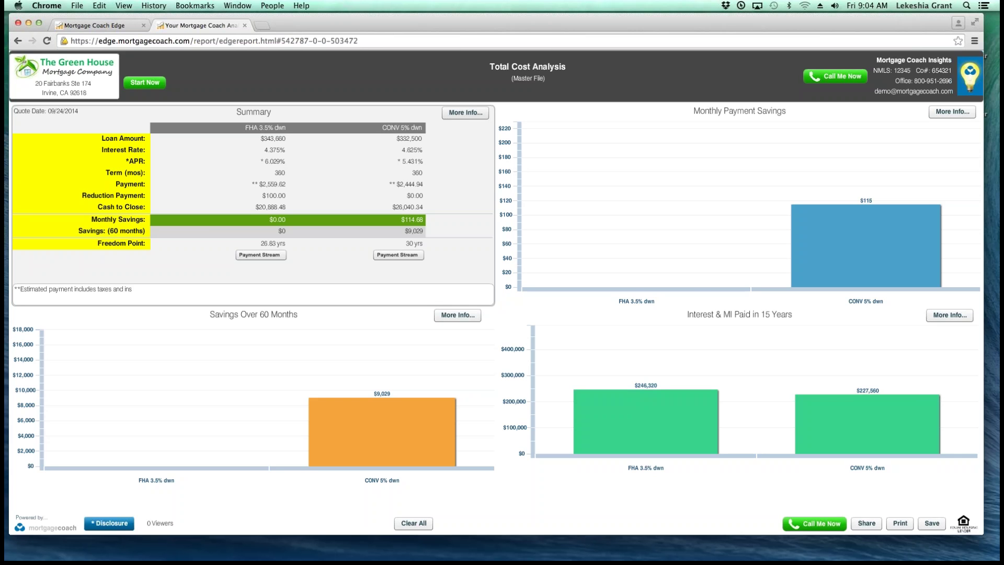
Step: Review the CONV 5% dwn bar and the detailed information for Monthly Payment Savings
mouse_move(866, 204)
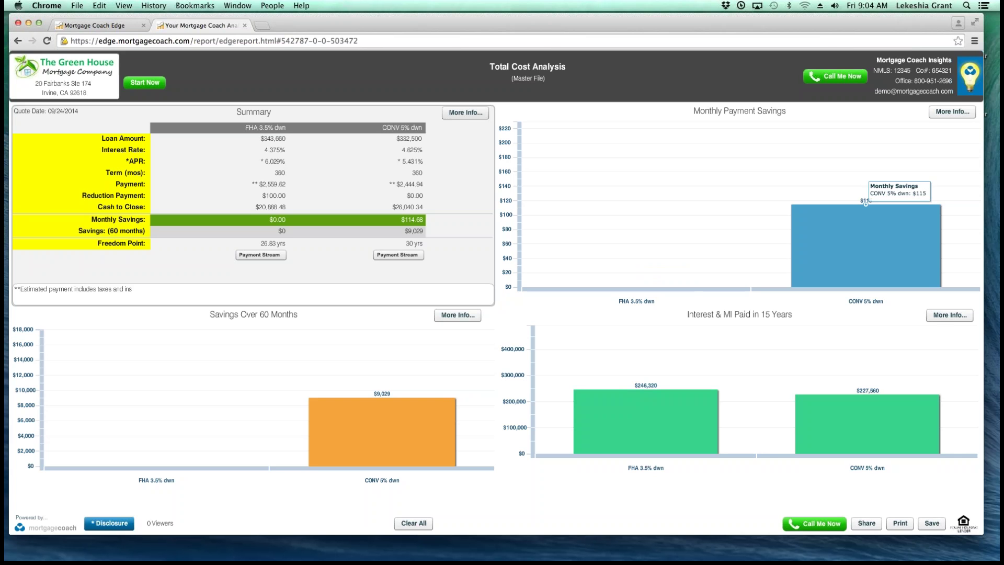
left_click(952, 111)
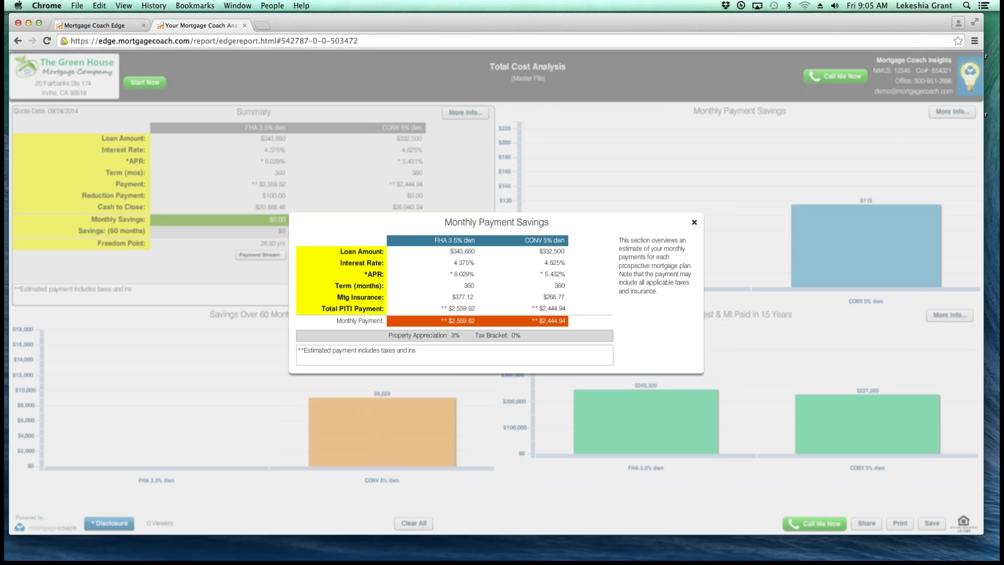
left_click(694, 223)
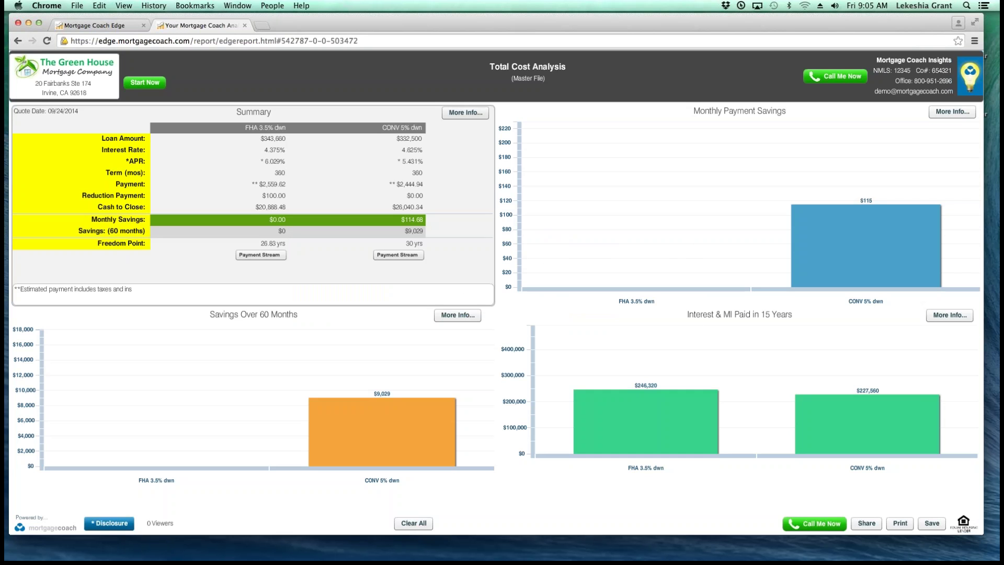
Step: Review the detailed information for Savings Over 60 Months and for Interest & MI Paid in 15 Years
left_click(458, 315)
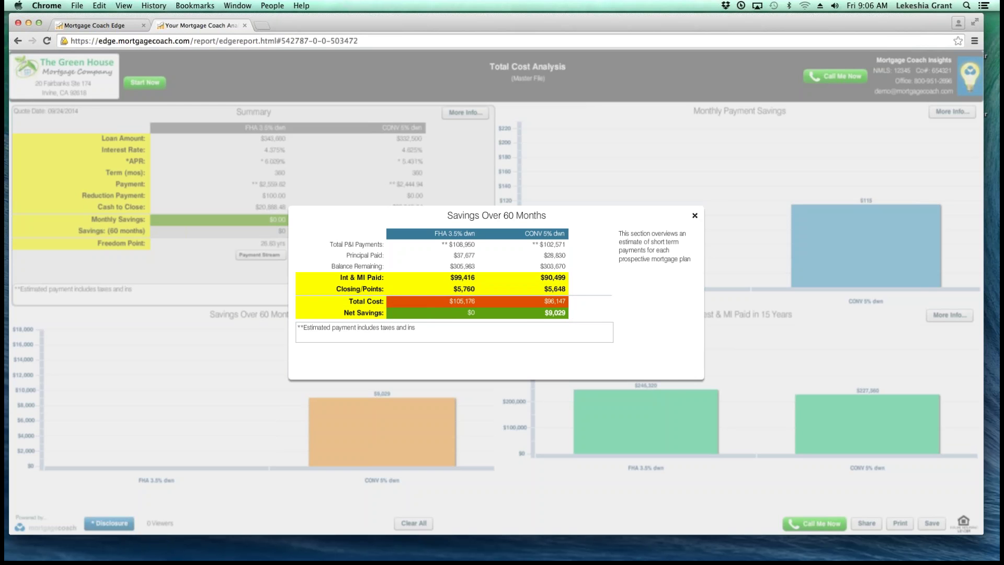
left_click(694, 215)
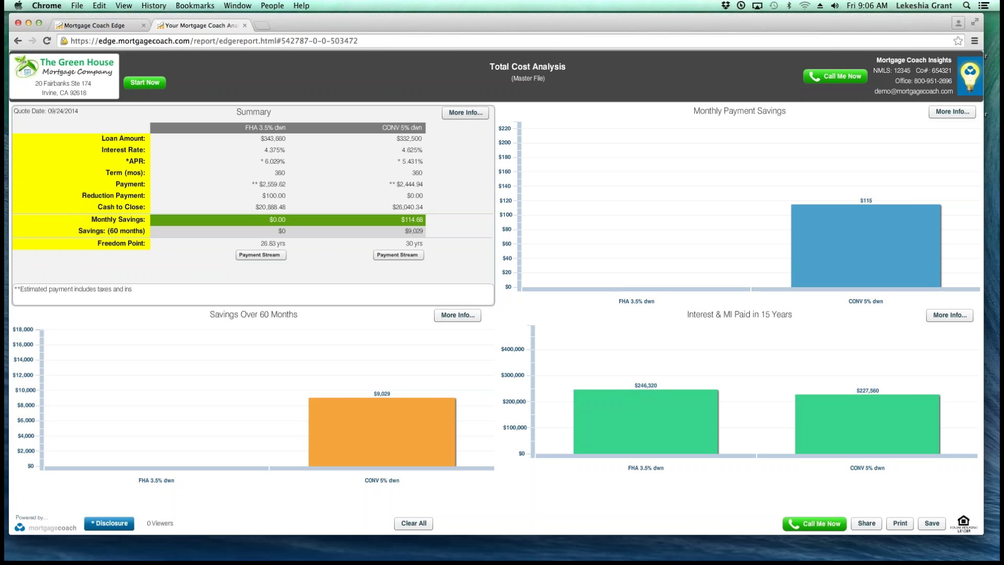
left_click(950, 315)
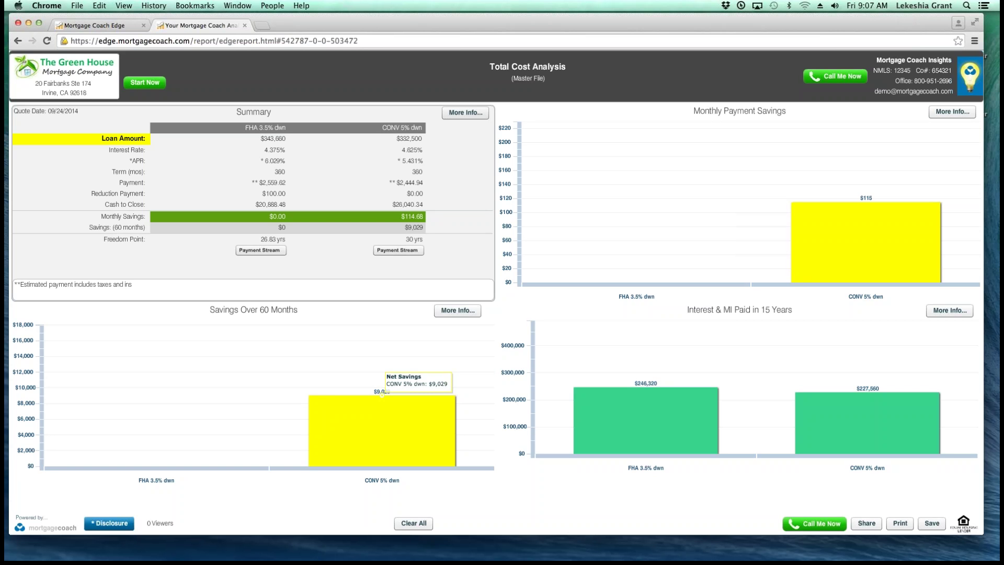
Step: Clear all highlights from the Total Cost Analysis and copy its presentation share link
left_click(413, 523)
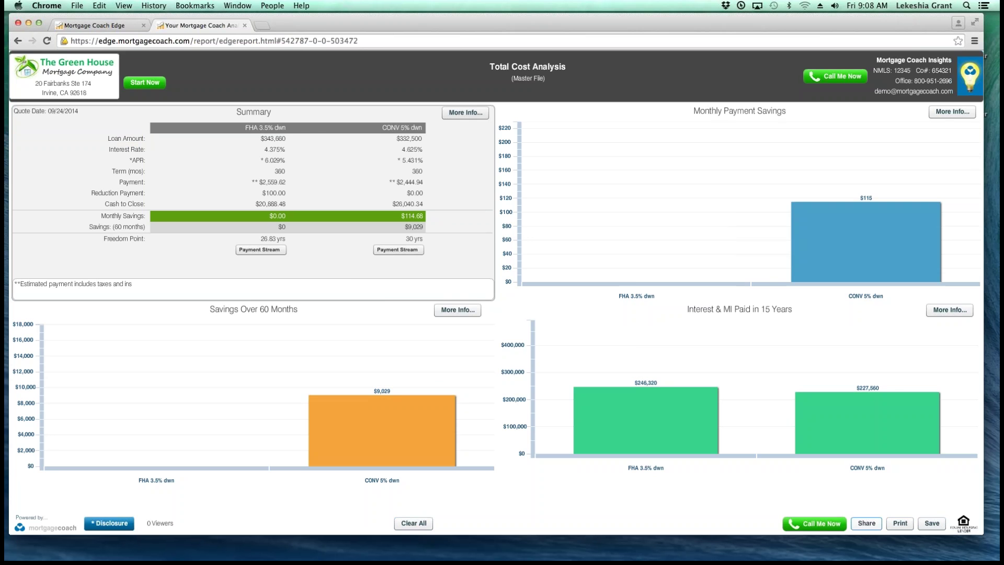
key("Return")
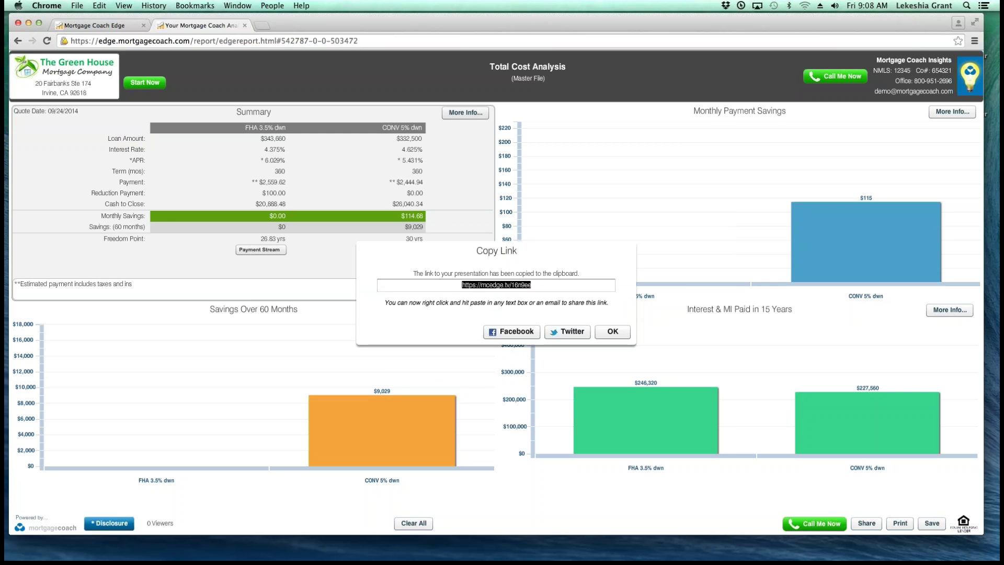
right_click(525, 285)
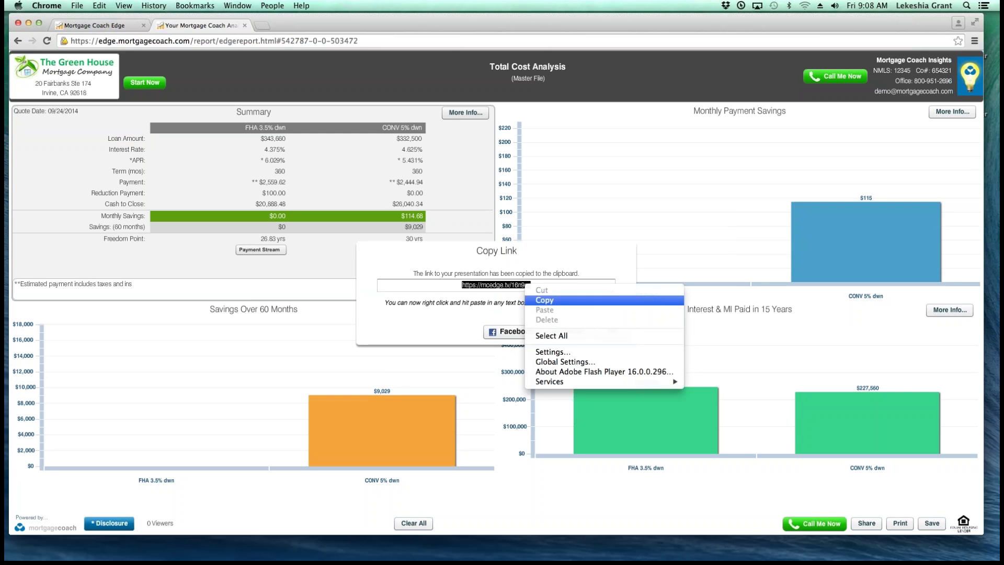
left_click(545, 299)
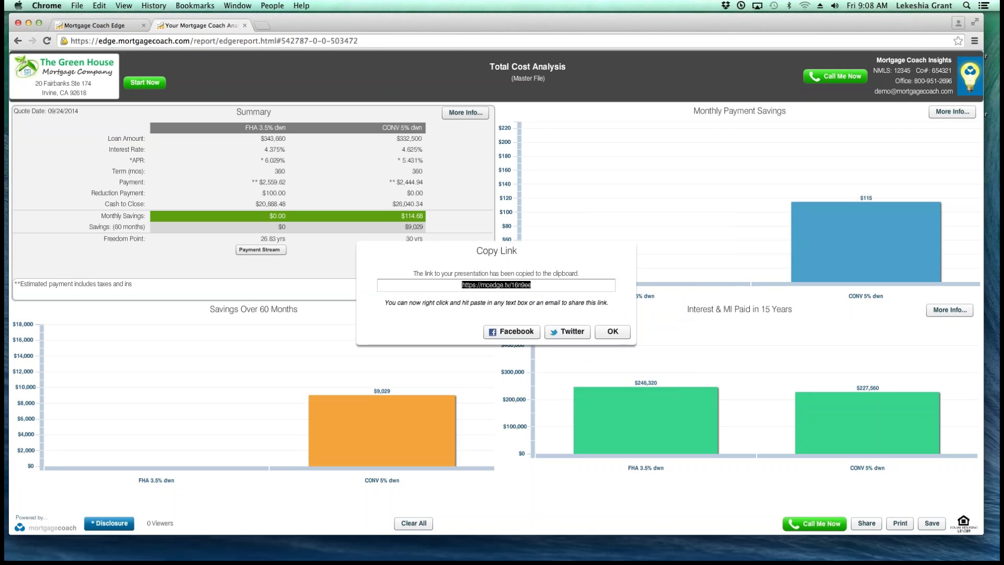
left_click(613, 331)
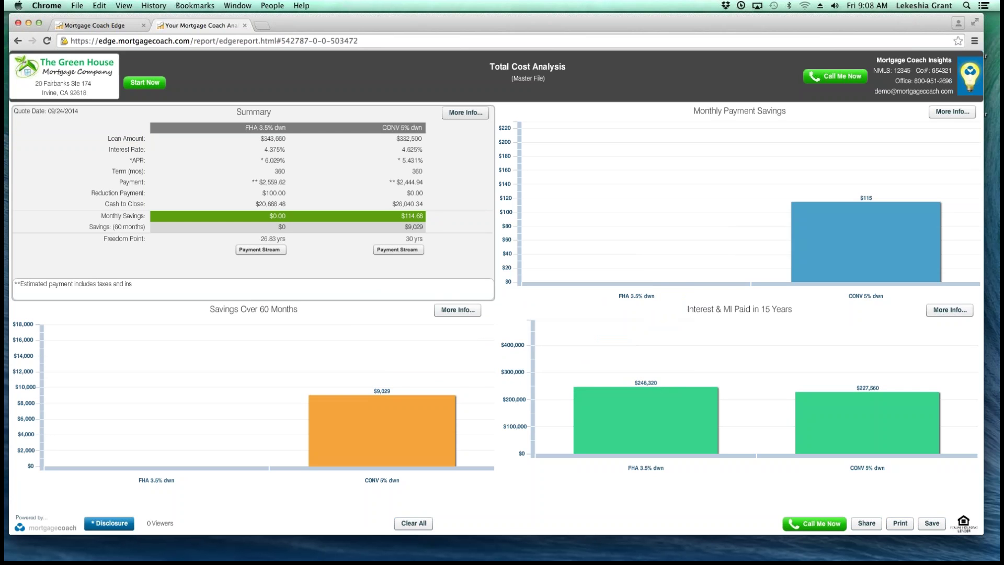
Step: Switch to the Mortgage Coach Edge page, log in with the prefilled credentials and open the help site
left_click(93, 25)
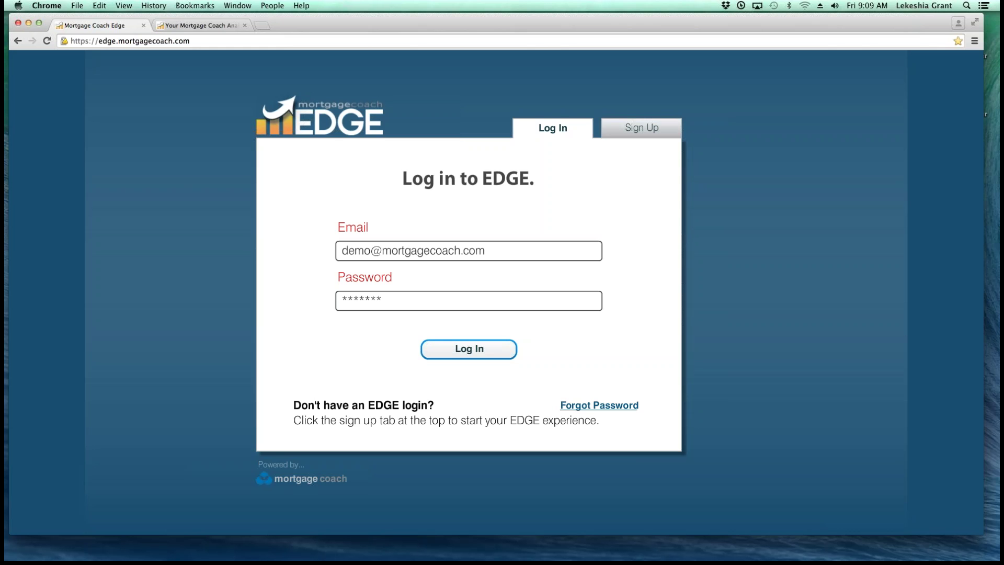
key("Return")
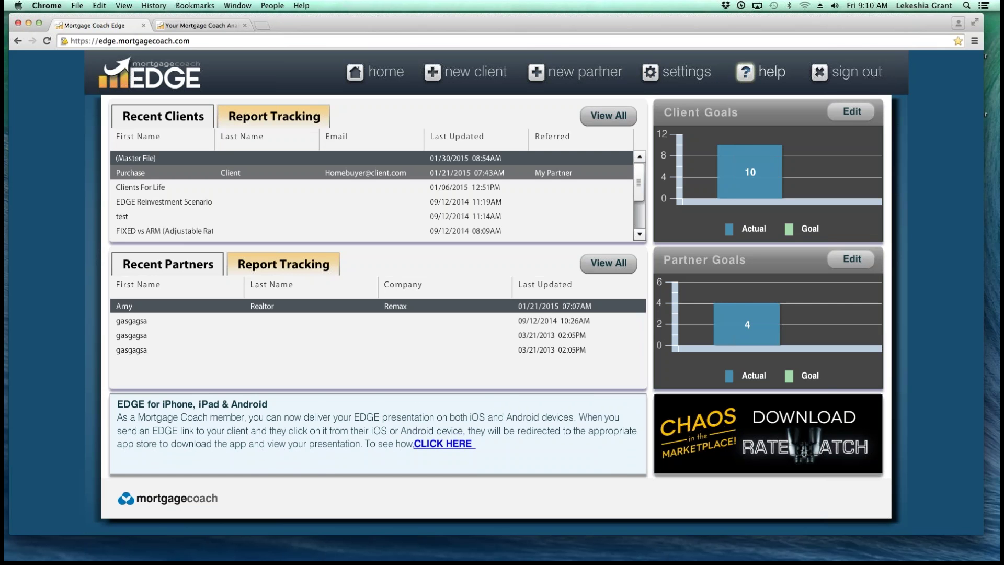
left_click(762, 71)
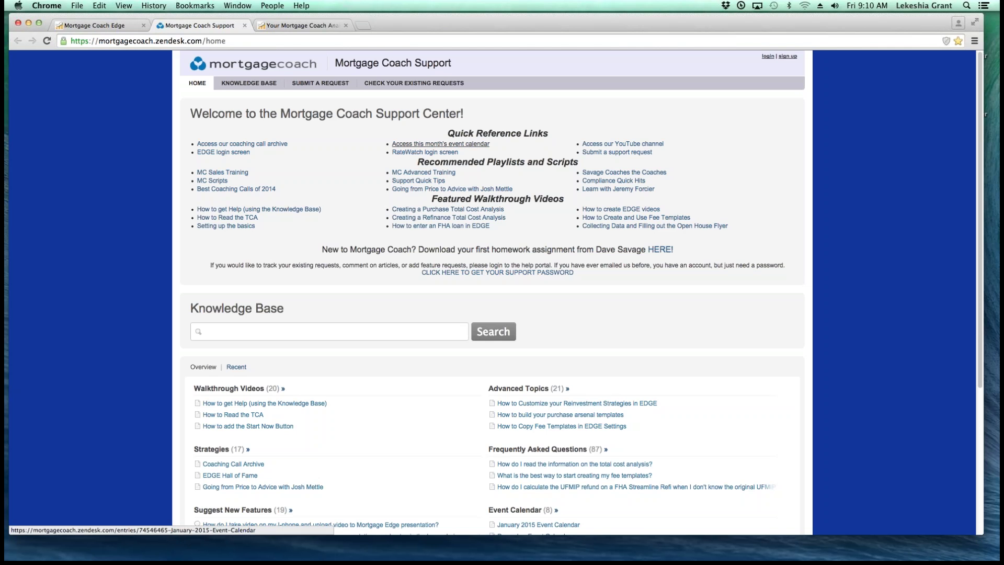
Step: Open this month's event calendar in the support center and read through the scheduled coaching calls
left_click(441, 143)
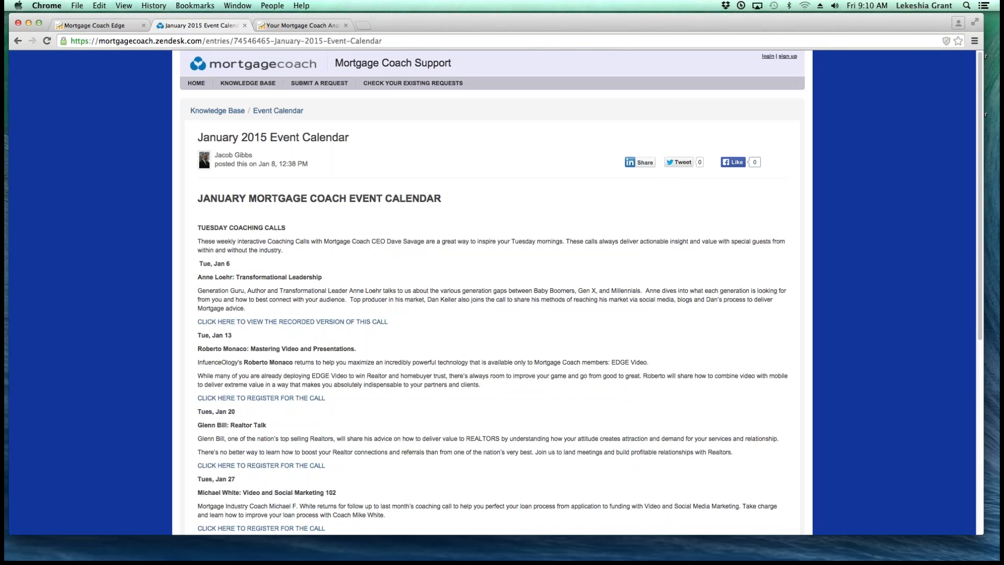
scroll(492, 293, "down", 5)
scroll(492, 293, "down", 8)
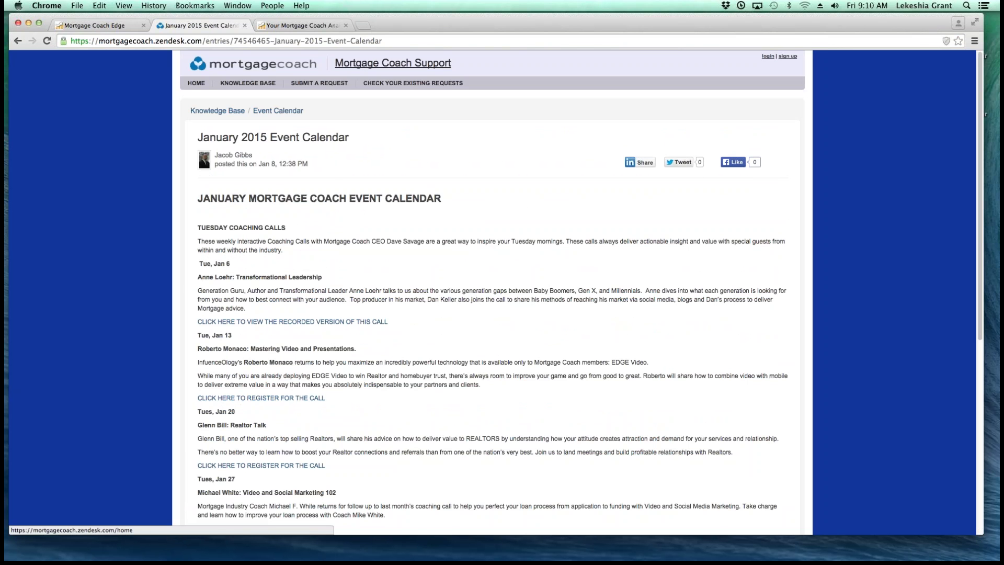
Step: Return to the Mortgage Coach Support home page and search the Knowledge Base for "mi"
left_click(393, 63)
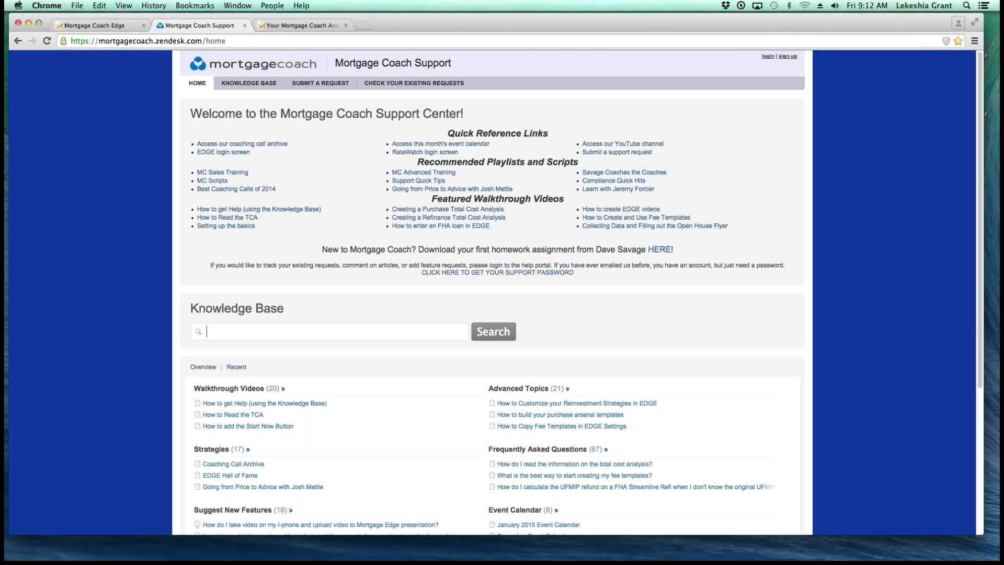
type("mi")
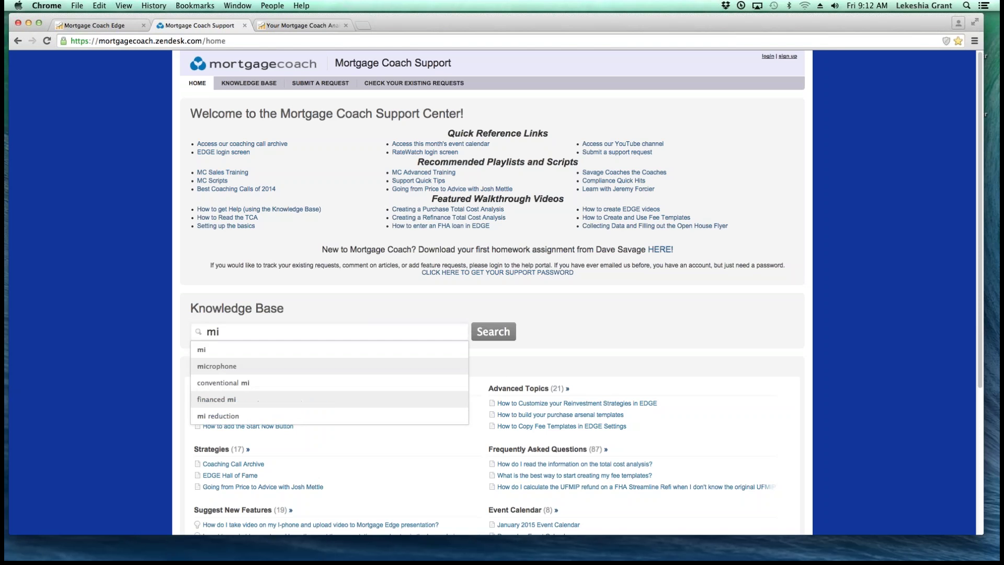
key("Return")
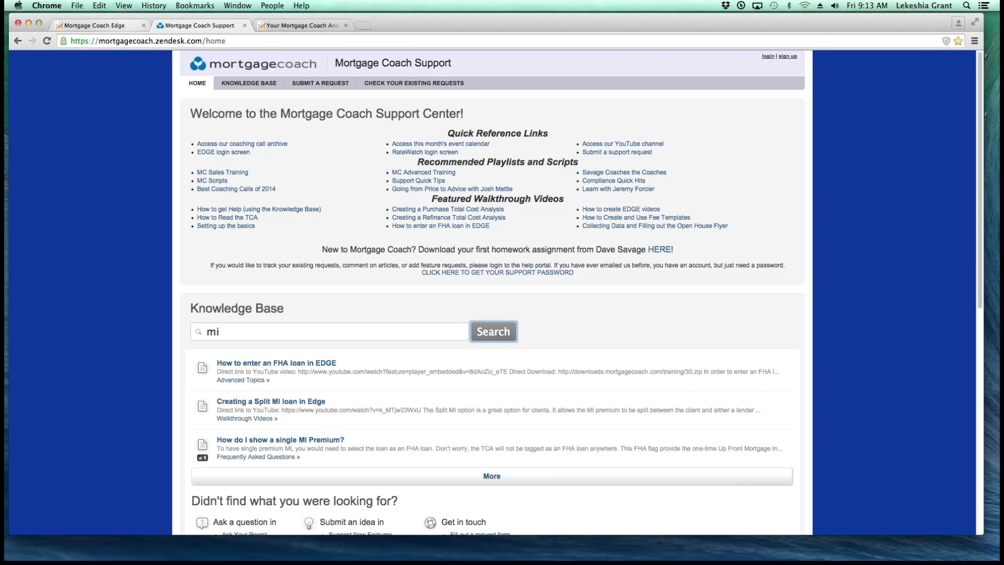
Step: Go back to the Mortgage Coach Edge page and search for all clients without entering any criteria
key("super+alt+Left")
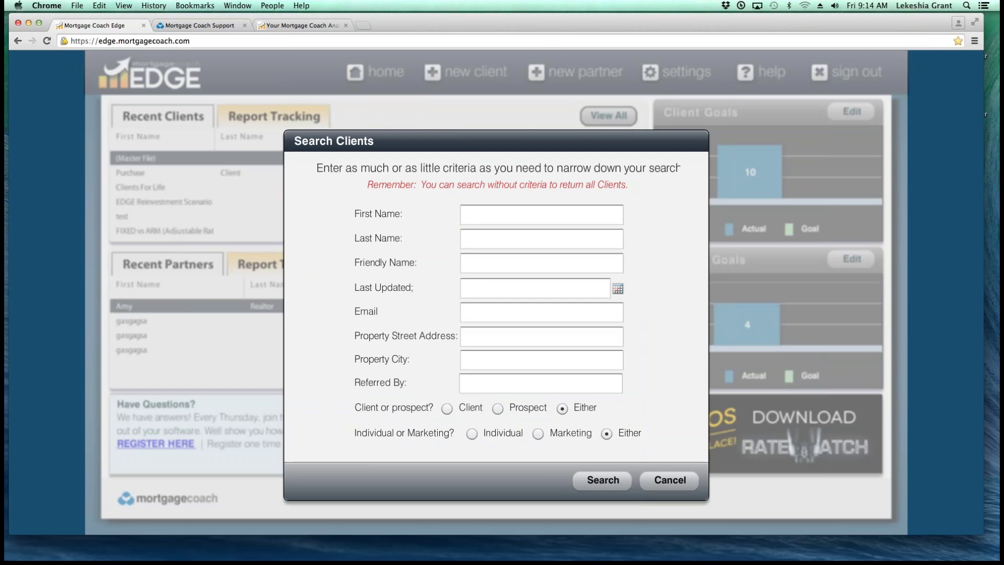
key("Tab")
key("Tab")
key("Tab")
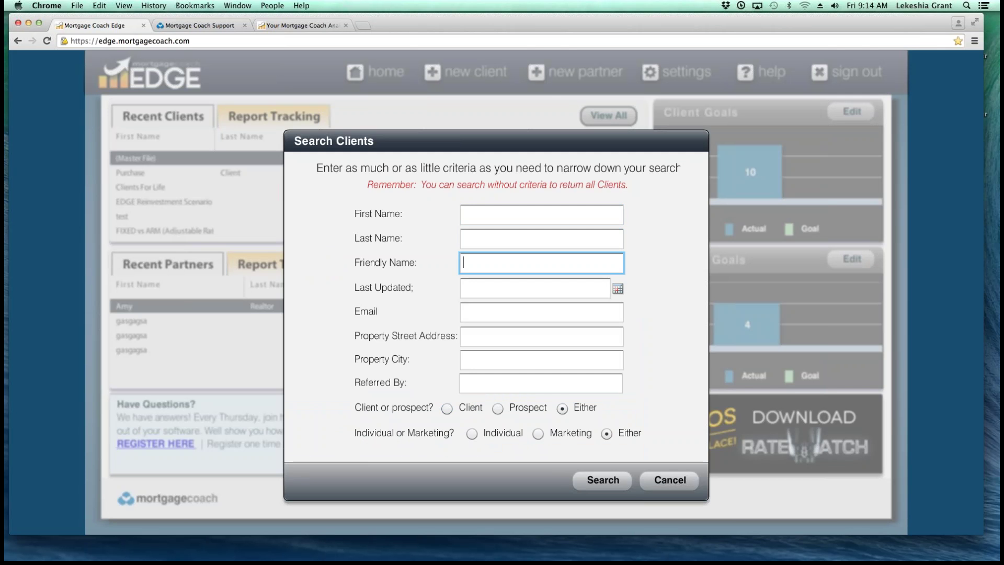
key("Return")
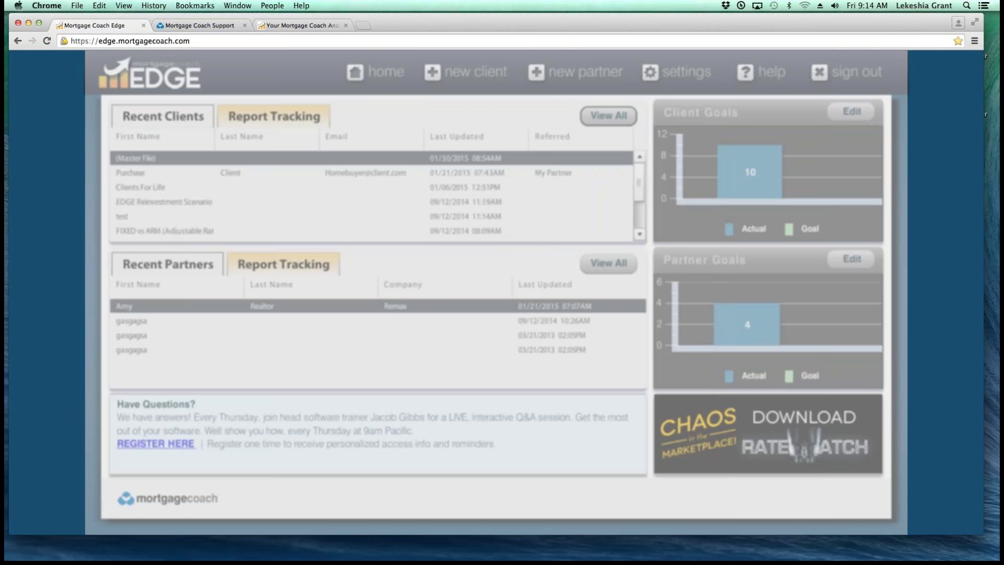
Step: Look through the View All Clients list and collapse the (Master File) folder
scroll(328, 282, "down", 2)
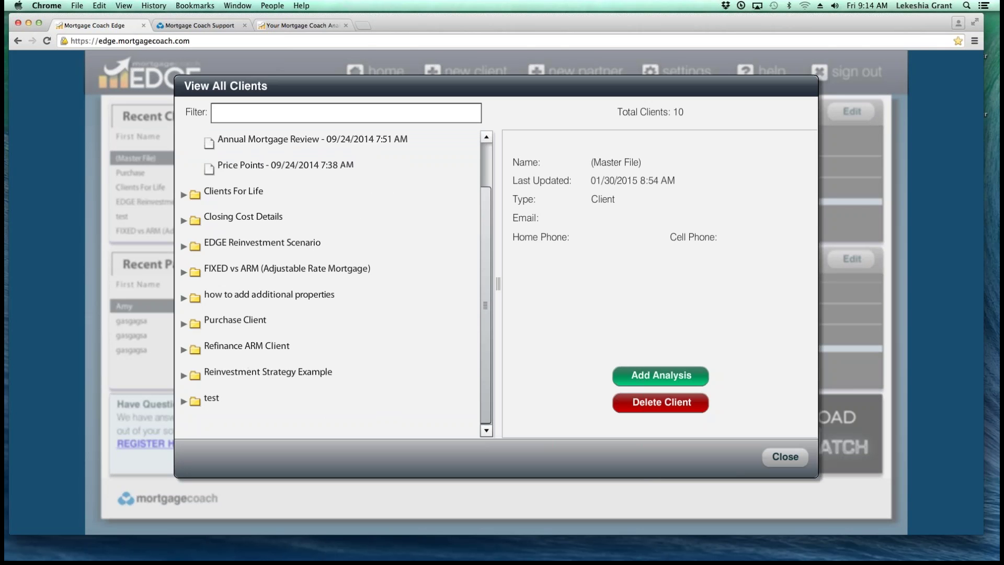
scroll(328, 283, "up", 2)
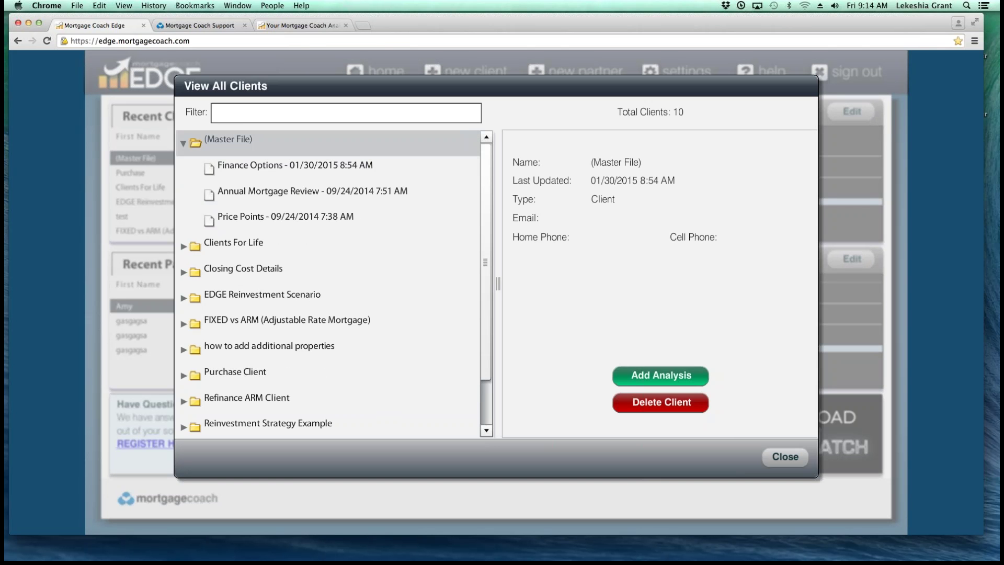
scroll(294, 287, "down", 3)
left_click(184, 142)
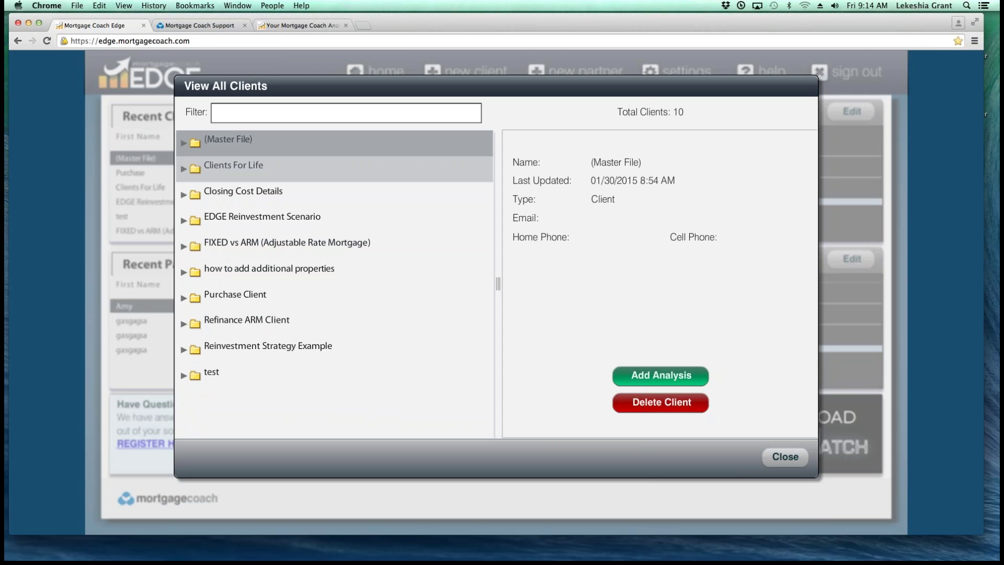
Step: Look at the analysis stored in the Clients For Life folder, collapse the folder and close the client list
left_click(184, 169)
left_click(261, 194)
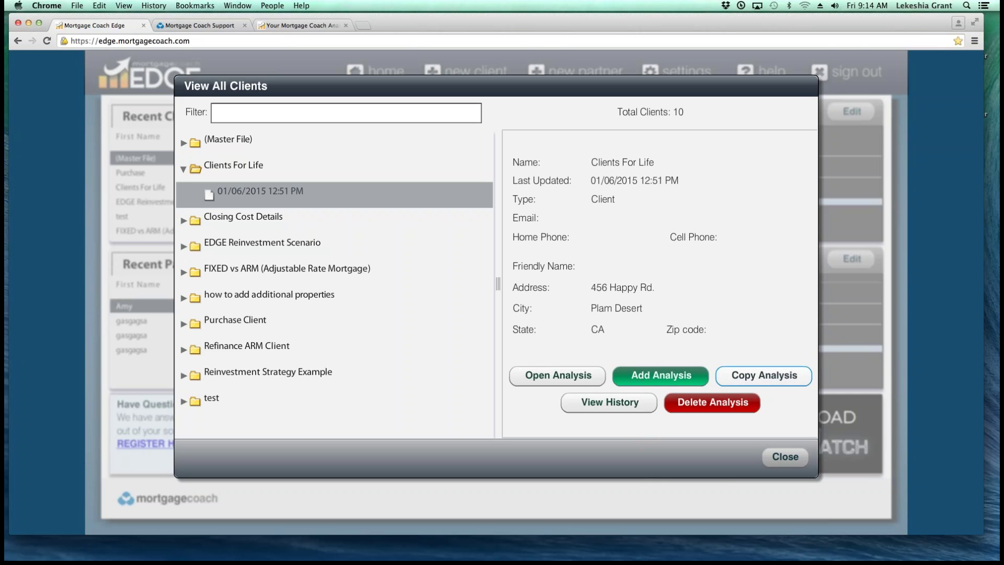
left_click(233, 165)
left_click(260, 192)
left_click(234, 166)
left_click(184, 168)
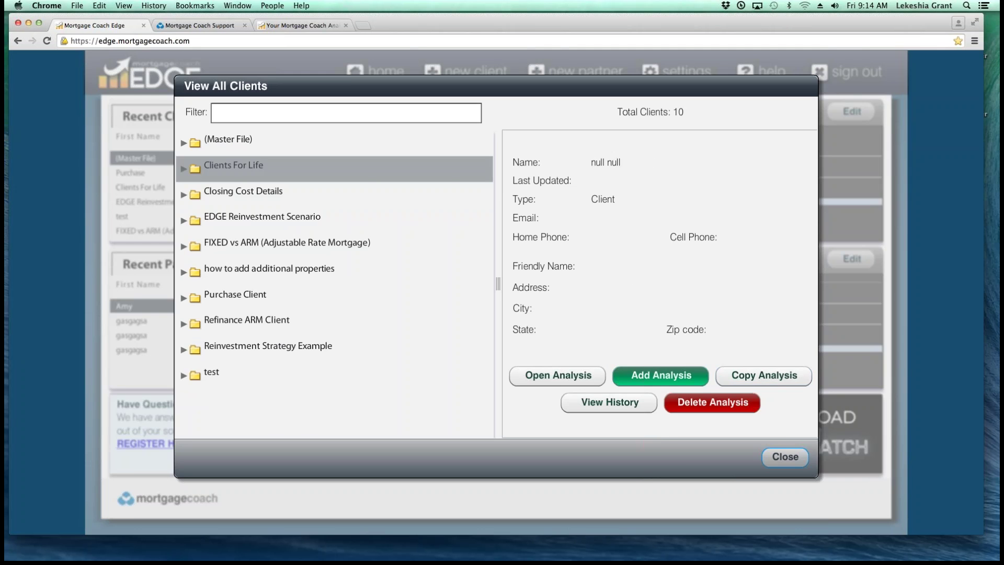
key("Return")
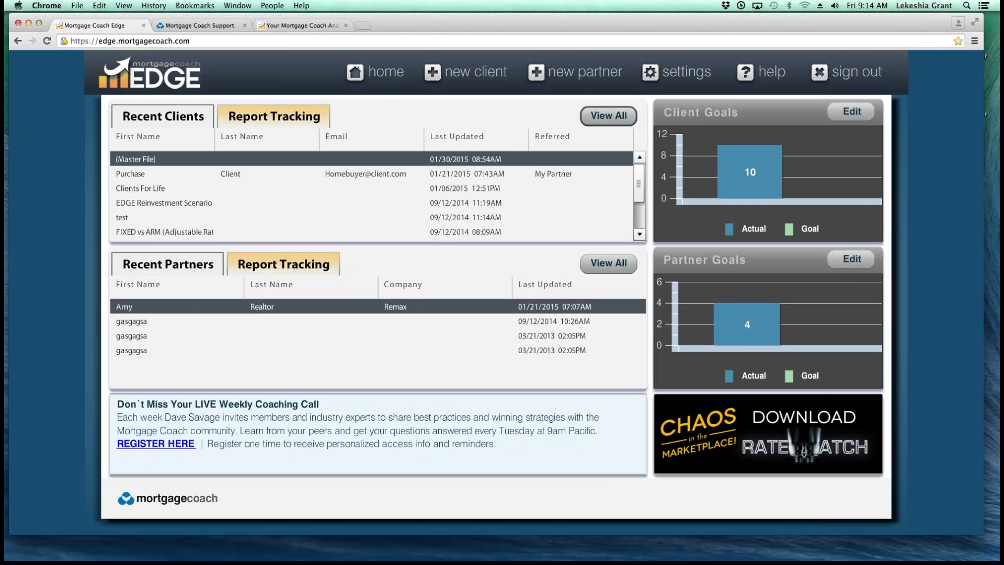
Step: Open the RateWatch download page from the EDGE home page, view its install dialog and dismiss it
left_click(767, 434)
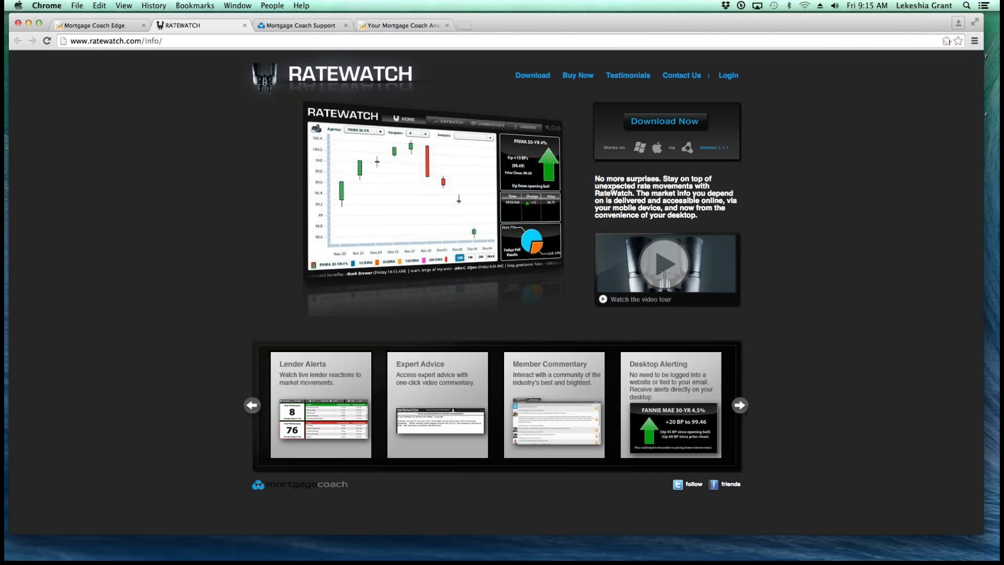
left_click(664, 121)
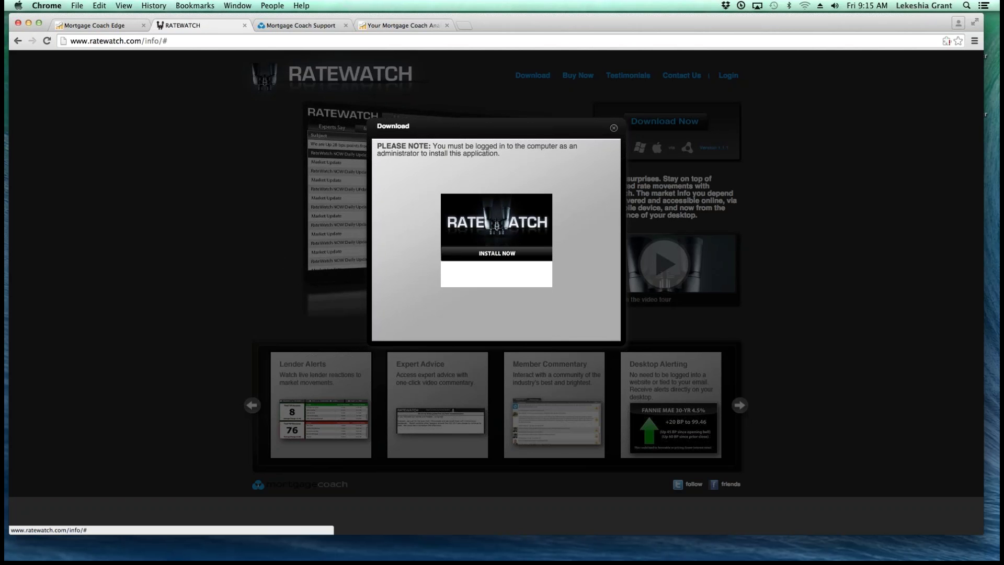
key("Escape")
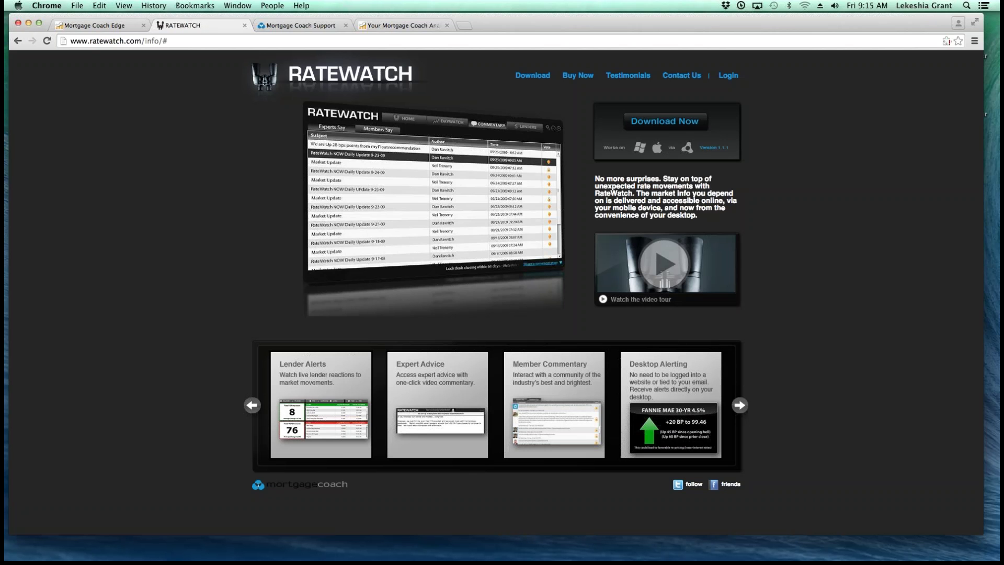
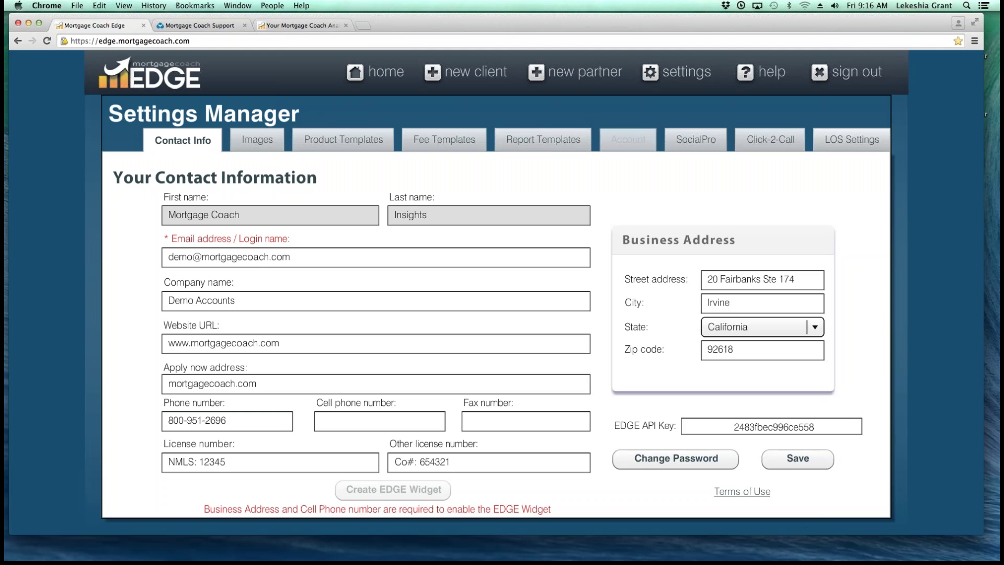
Step: Review the Apply now address and cell phone number fields in the contact information settings
triple_click(211, 384)
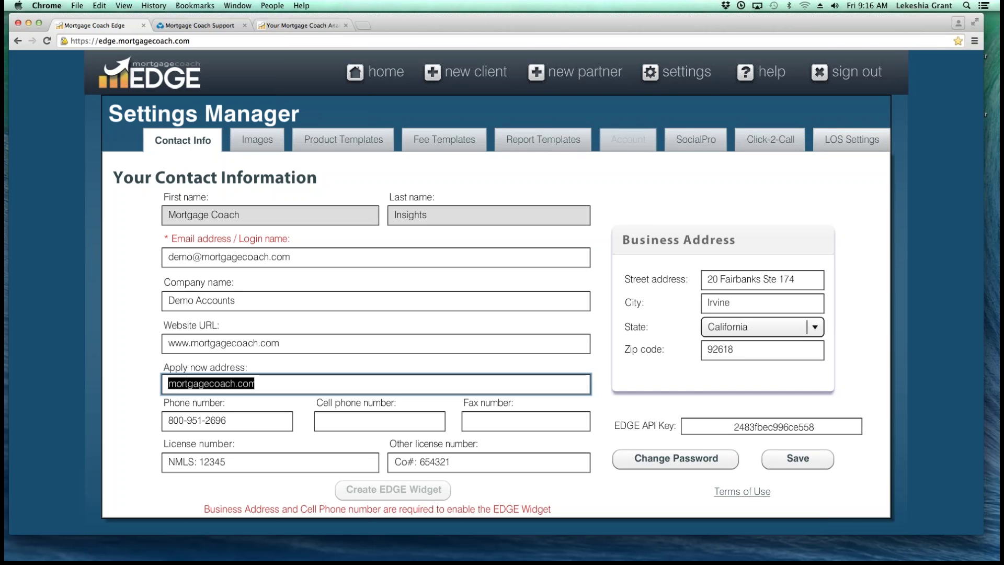
left_click(256, 384)
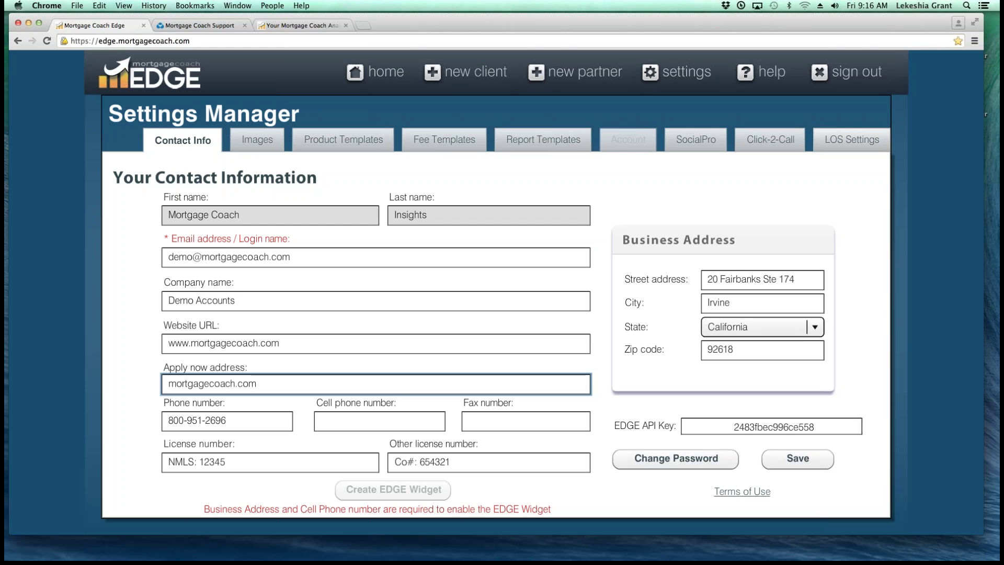
key("Tab")
key("Tab")
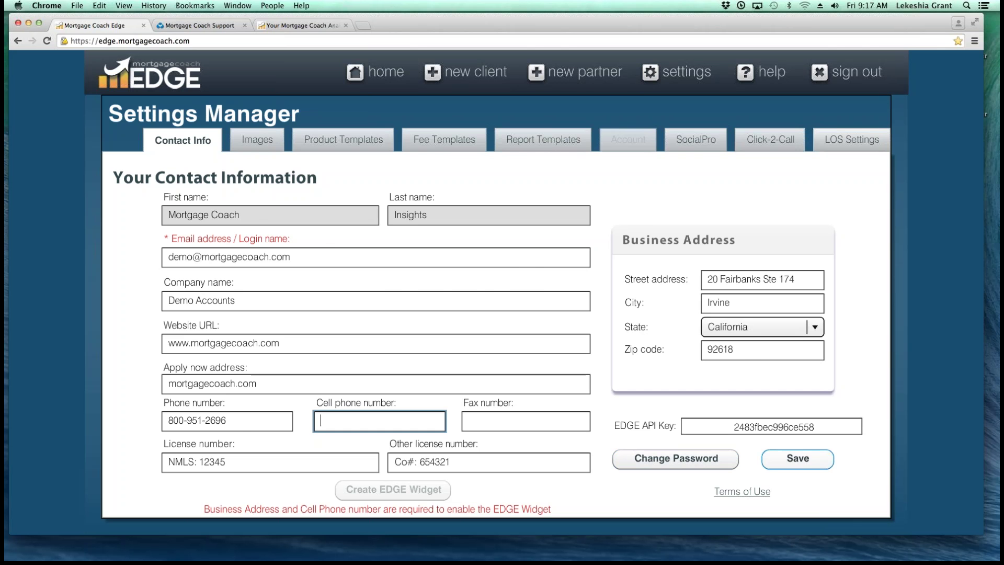
Step: View the head shot and logo images in the Settings Manager, followed by the product templates
left_click(257, 140)
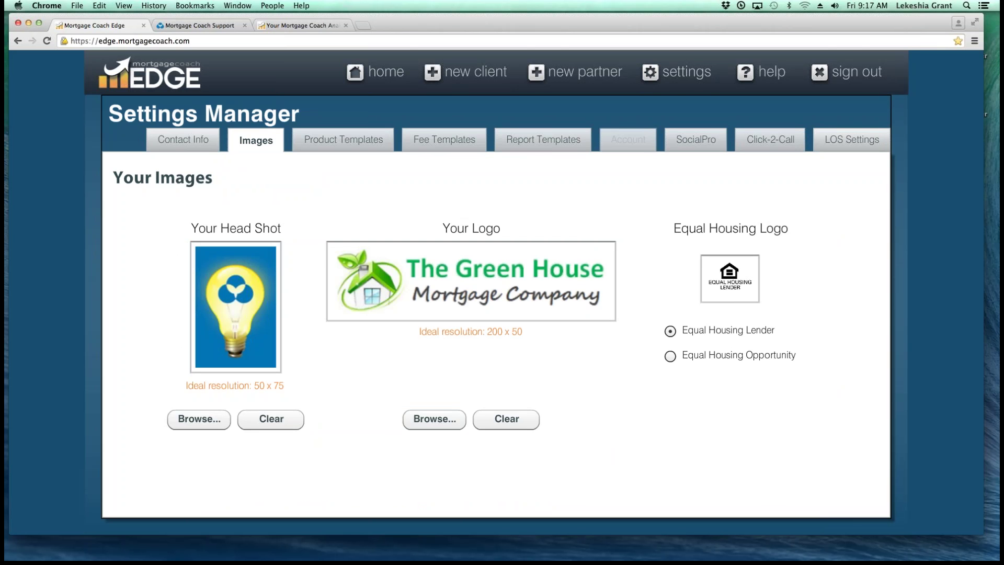
left_click(343, 139)
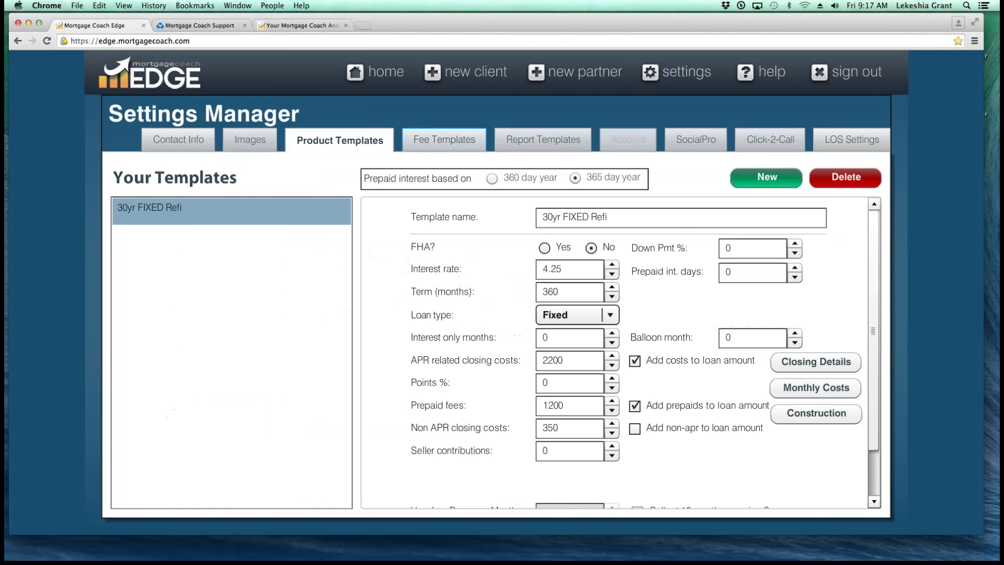
left_click(444, 139)
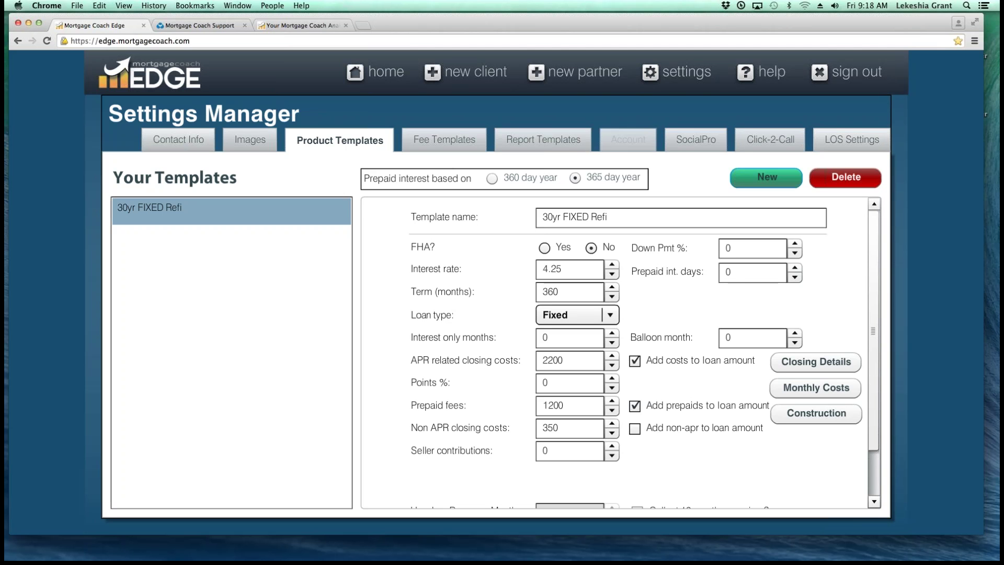
Step: Create a new product template named "CONV 5% dwn"
left_click(766, 177)
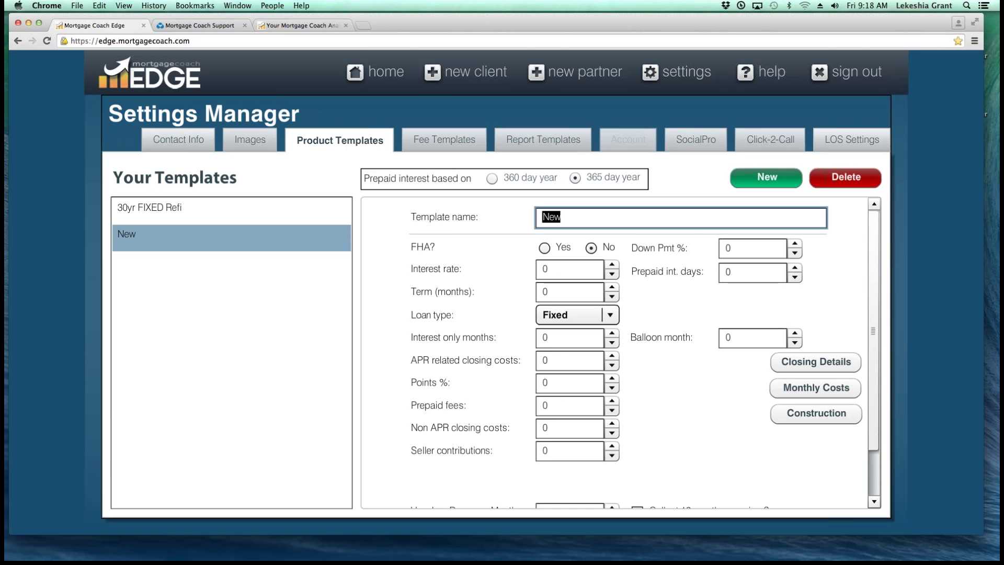
scroll(645, 352, "down", 3)
scroll(645, 352, "up", 3)
type("CONV 5% dwn")
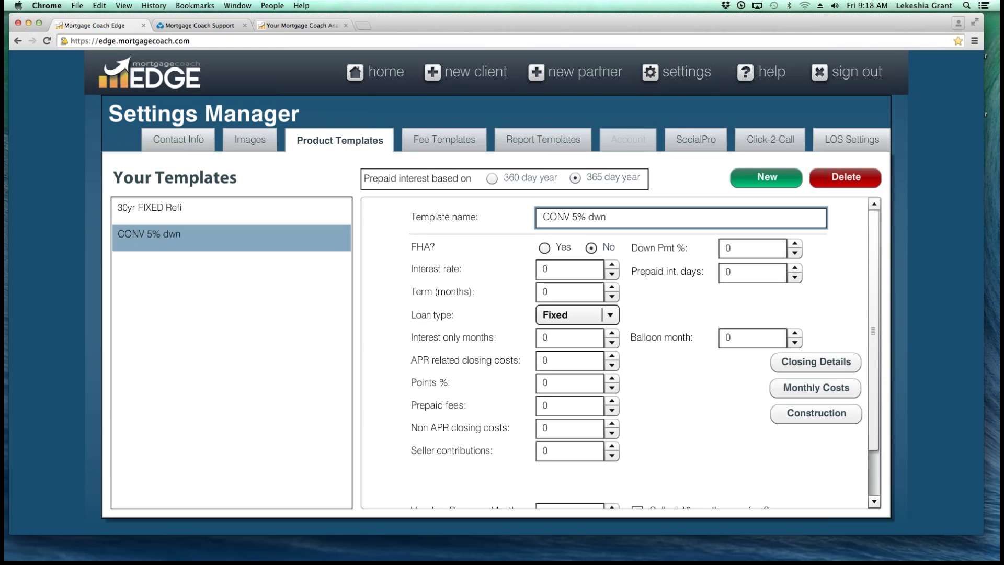
Step: Set the template's down payment to 5%, prepaid interest days to 15 and term to 360 months
left_click(752, 248)
type("5")
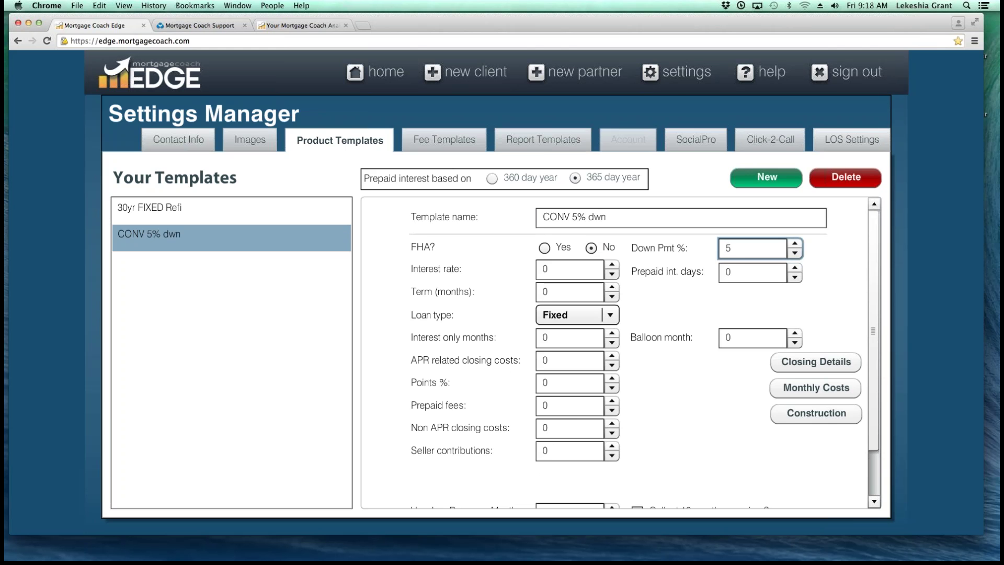
key("Tab")
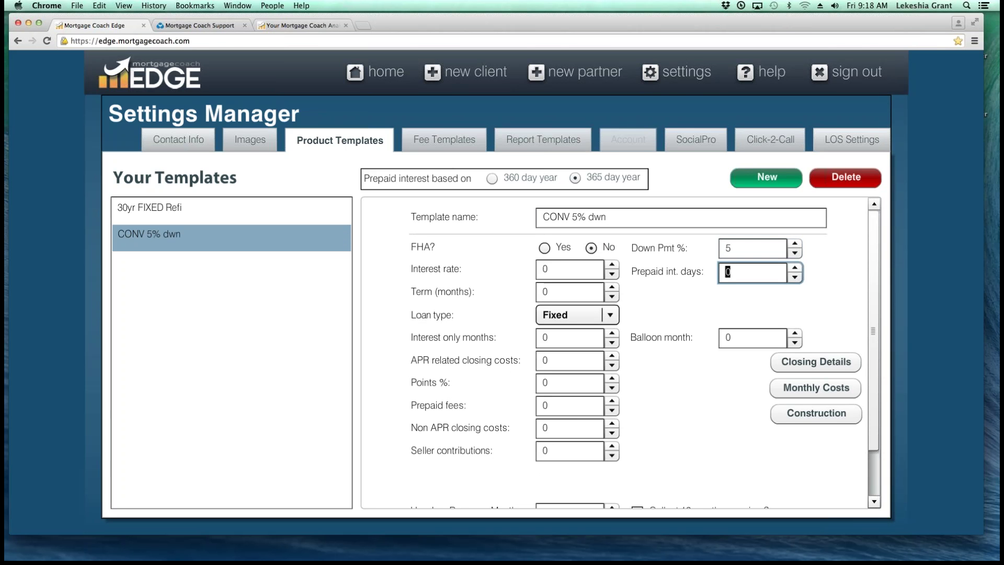
type("15")
key("Tab")
type("360")
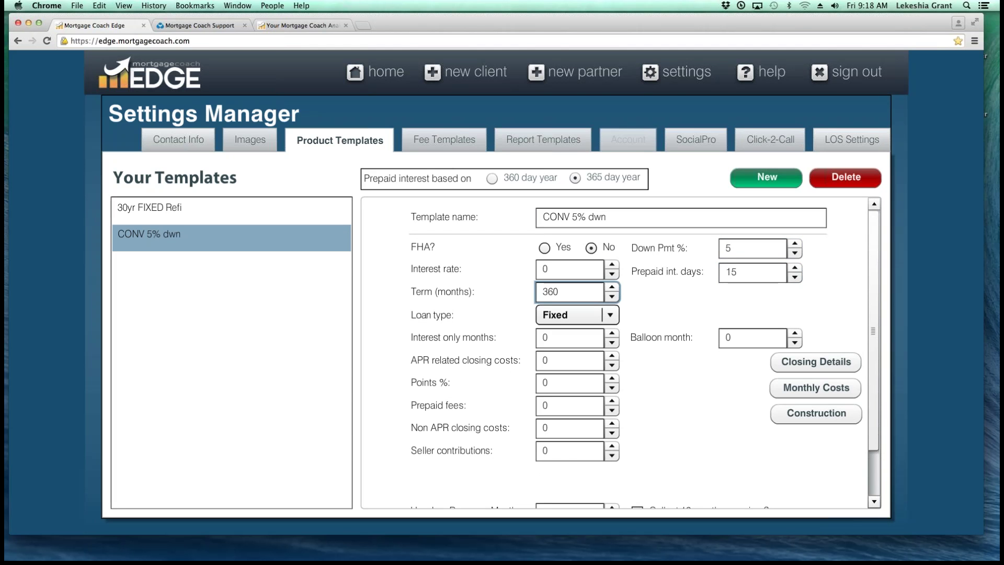
key("Tab")
left_click(558, 292)
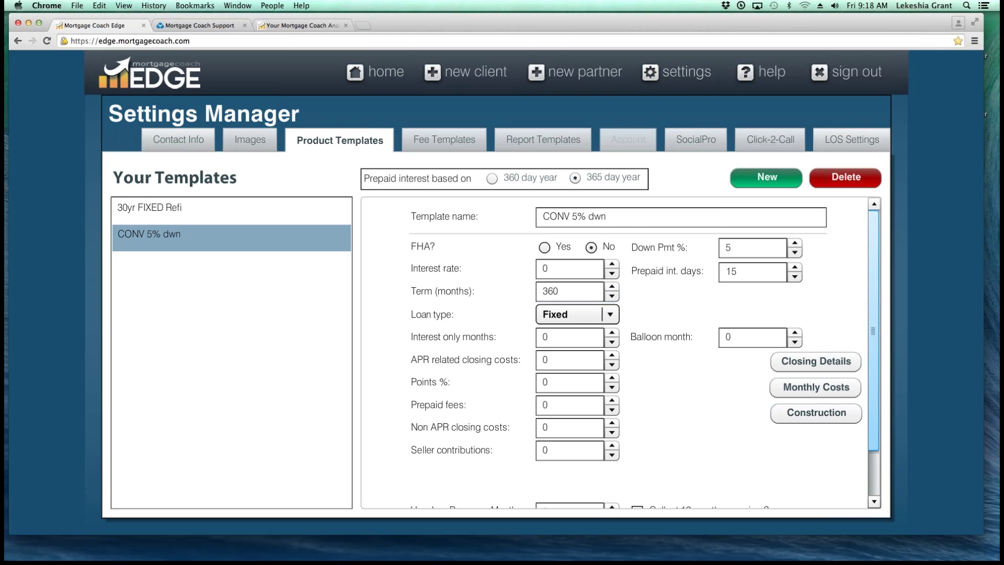
Step: Open the closing cost details of the CONV 5% dwn template and browse the available fee templates
scroll(816, 335, "down", 2)
left_click(816, 332)
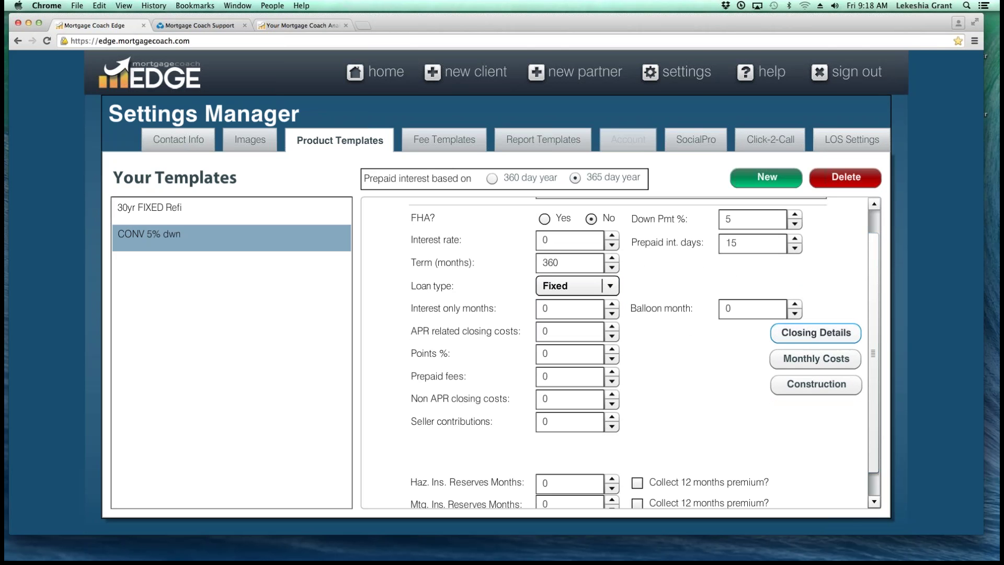
left_click(825, 102)
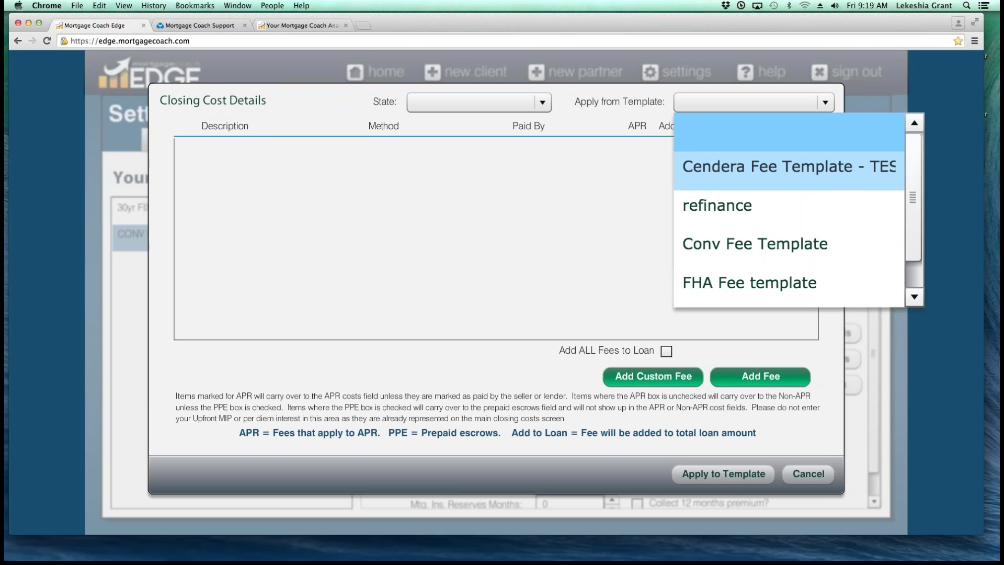
scroll(788, 209, "down", 1)
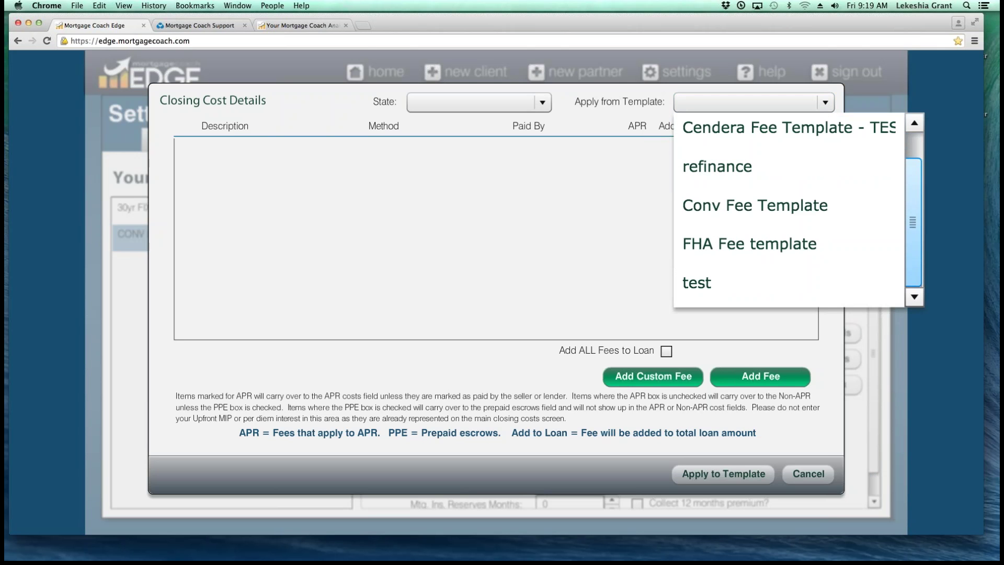
scroll(788, 209, "up", 1)
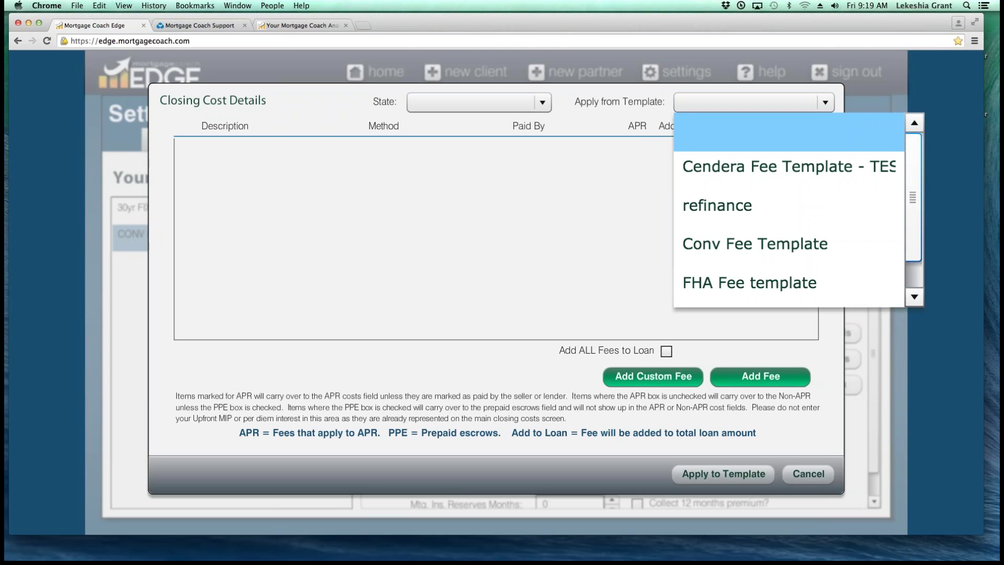
left_click(789, 132)
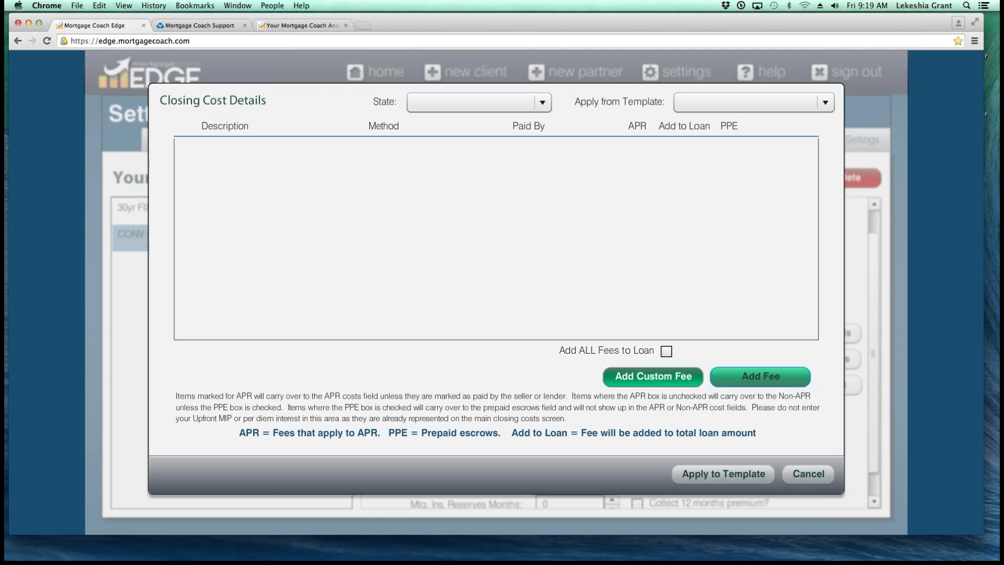
Step: Add a single fee row to the closing cost details and delete it again
left_click(760, 376)
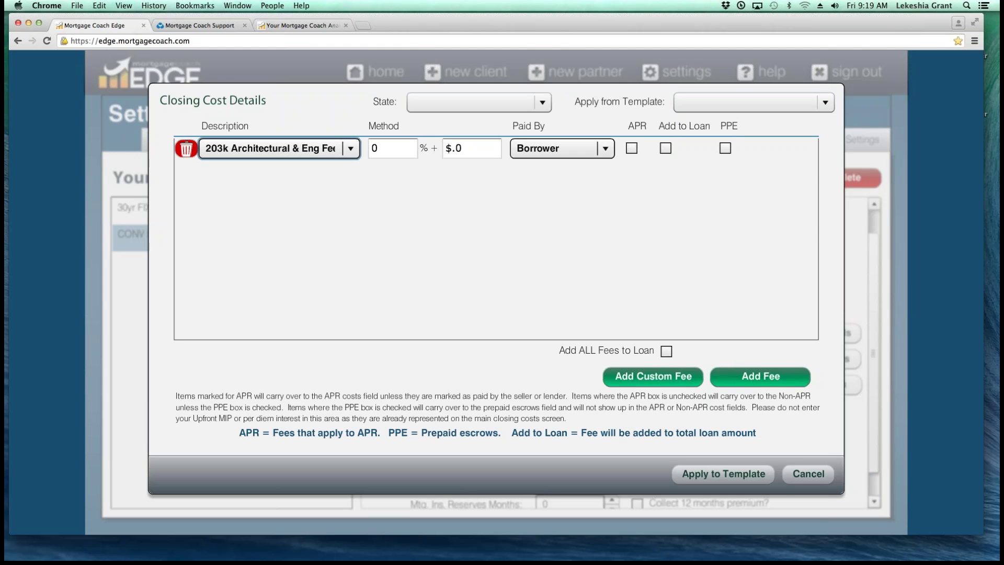
left_click(186, 149)
Step: Load the fees from the Conv Fee Template into the closing costs and apply them to the product template
left_click(754, 102)
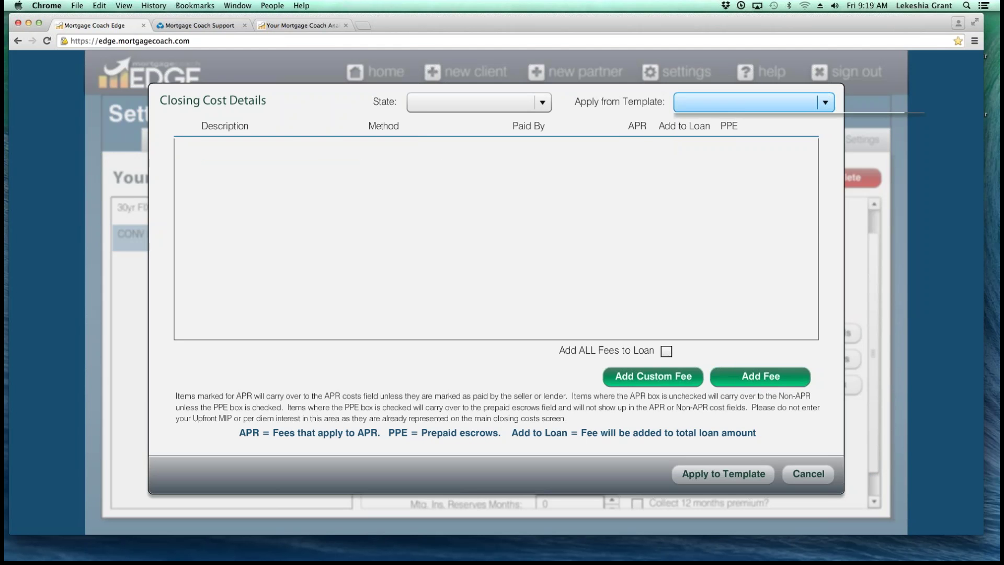
key("Down")
key("Down")
key("Down")
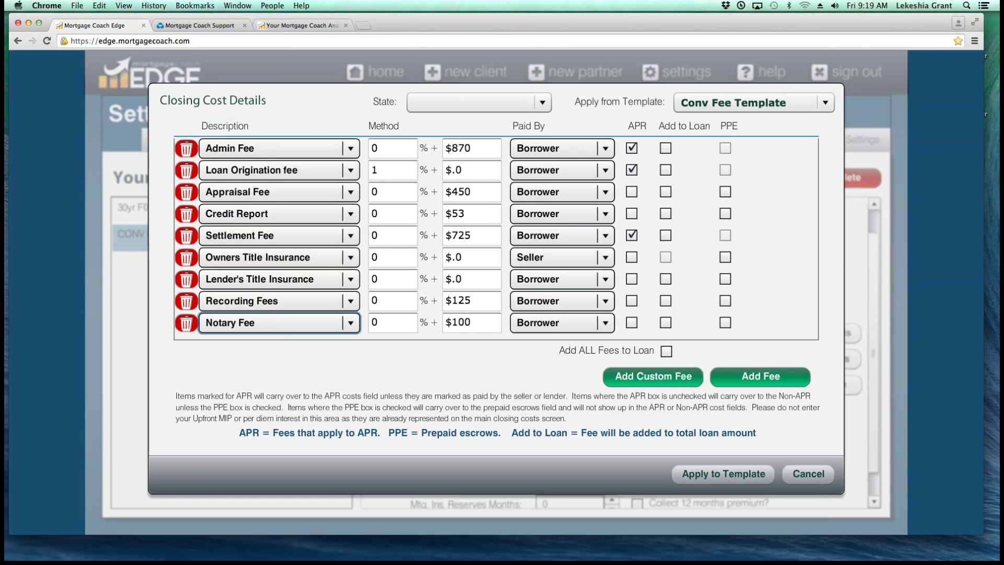
left_click(723, 474)
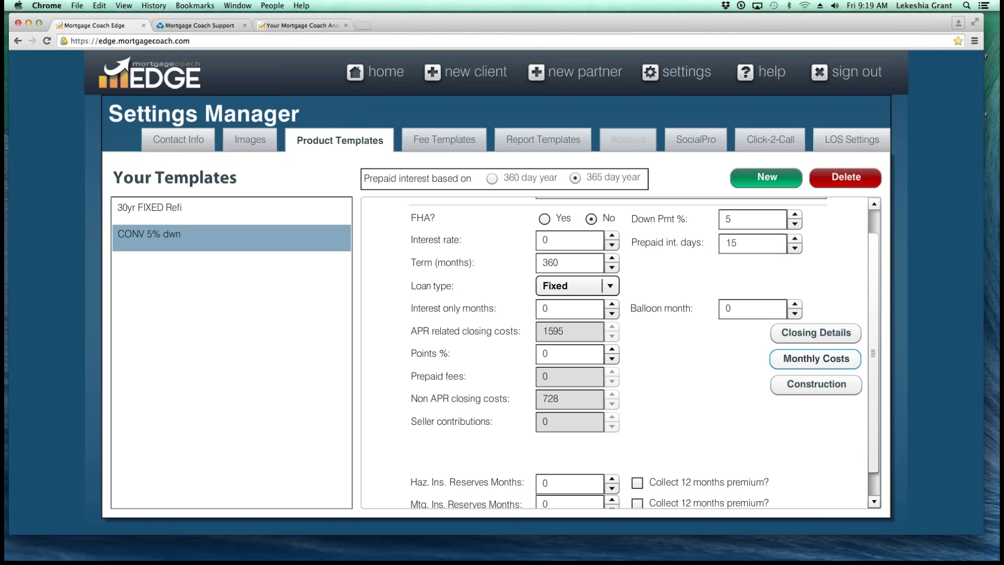
Step: In the template's monthly costs, switch hazard insurance and property tax to percentages, entering 0.25% and 1.25%
left_click(816, 358)
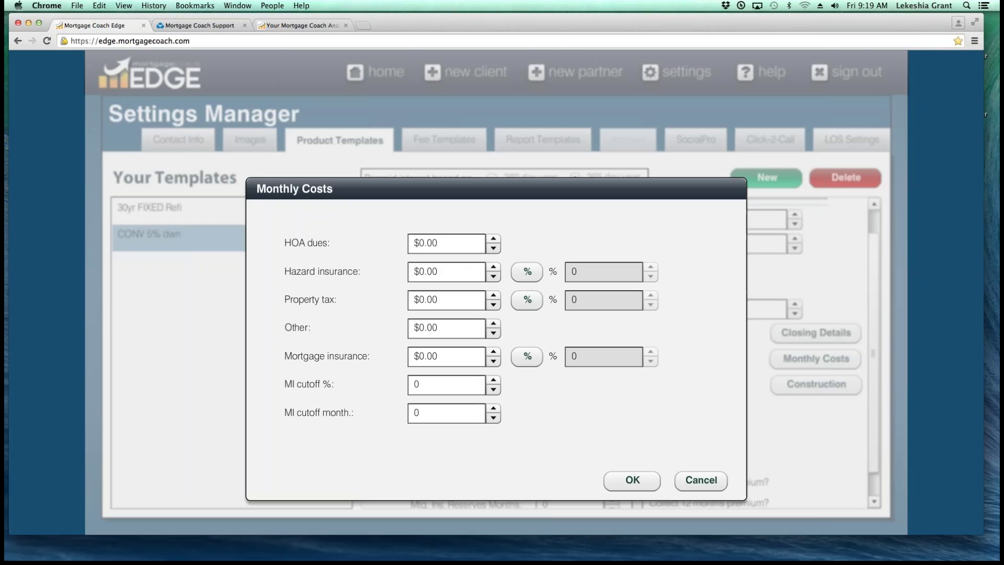
left_click(528, 272)
key("Tab")
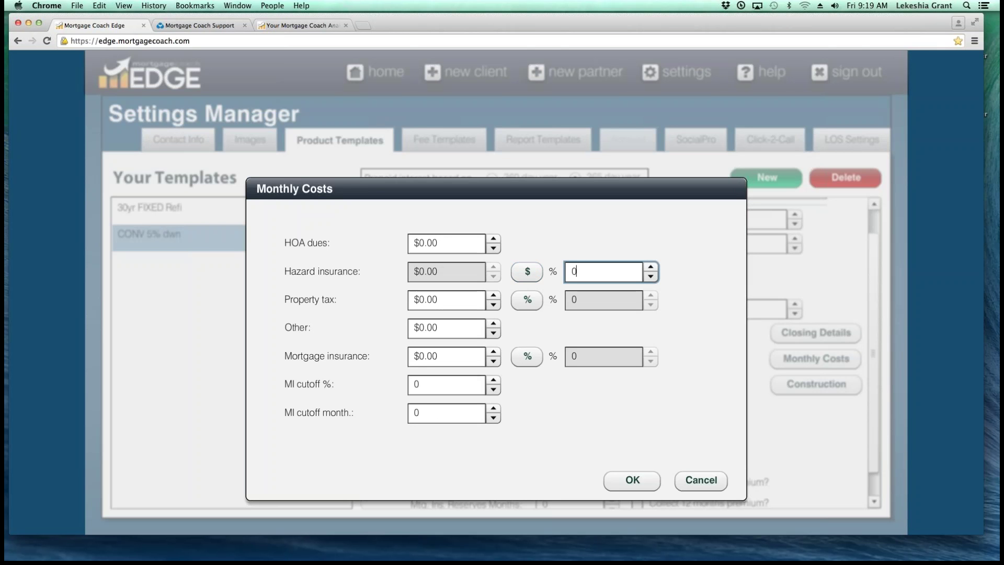
type(".25")
key("Tab")
key("space")
key("Tab")
type("1.25")
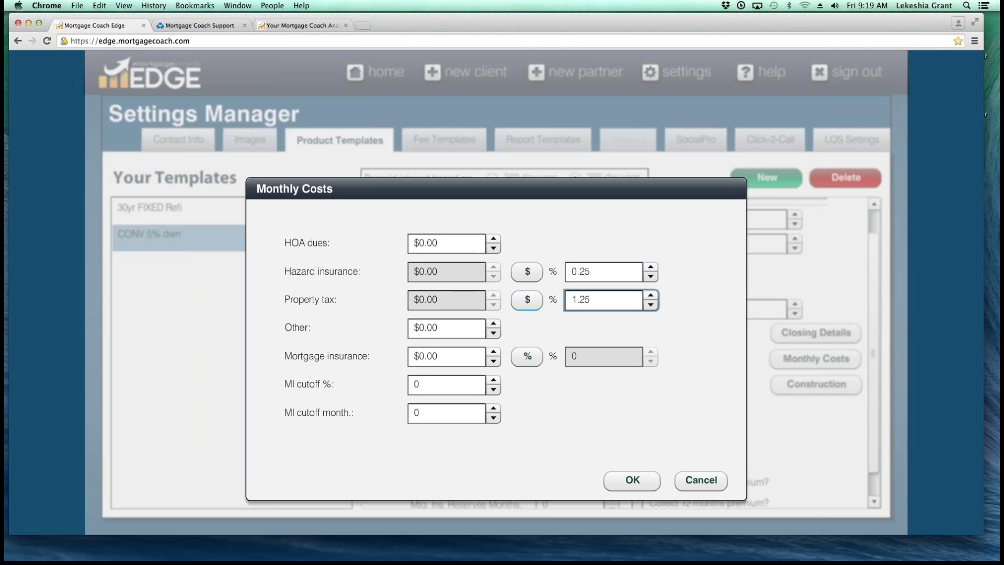
Step: Set mortgage insurance to 0.97% with an MI cutoff of 78%, and save the monthly costs
key("Tab")
key("space")
key("Tab")
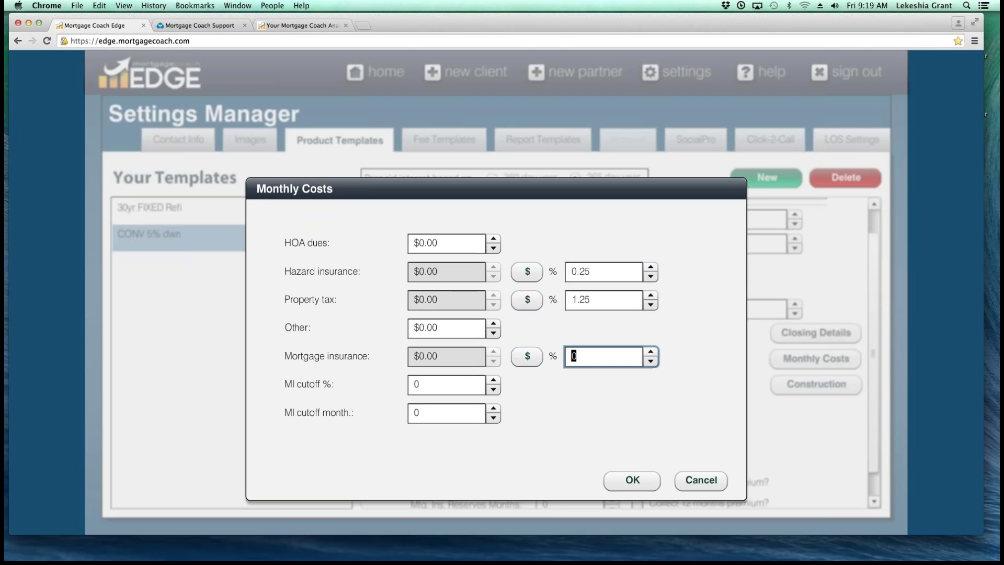
type(".97")
key("Tab")
type("78")
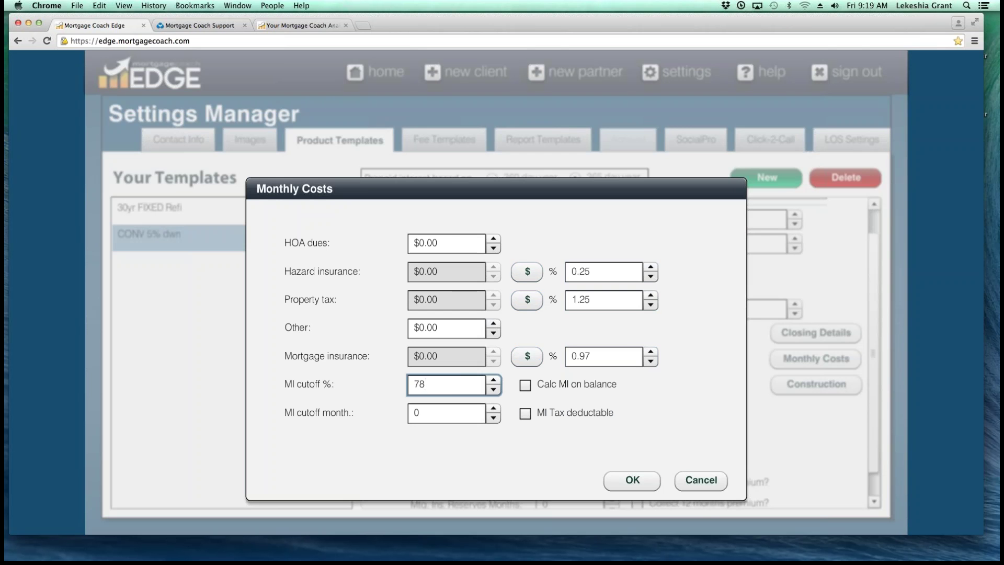
key("Tab")
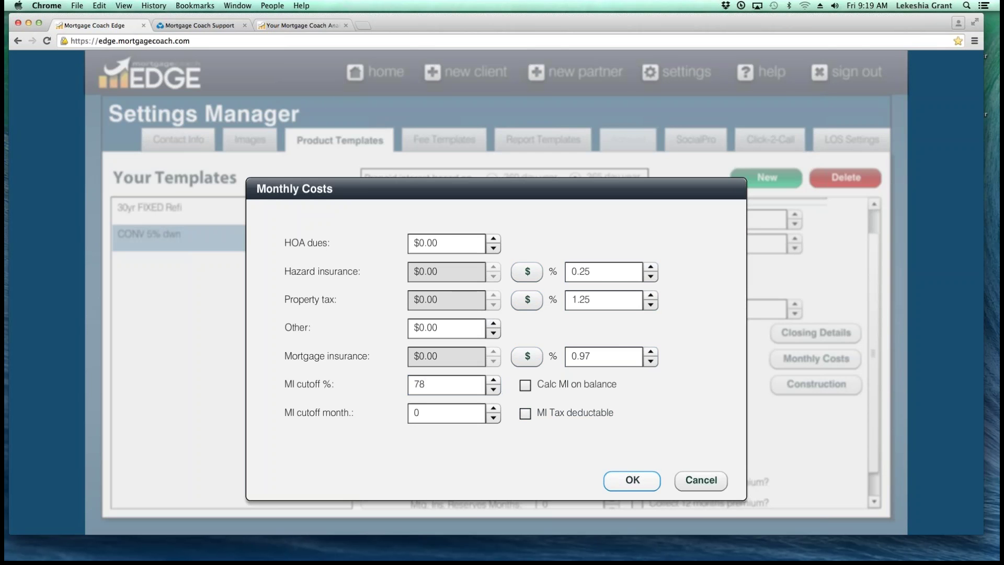
key("Return")
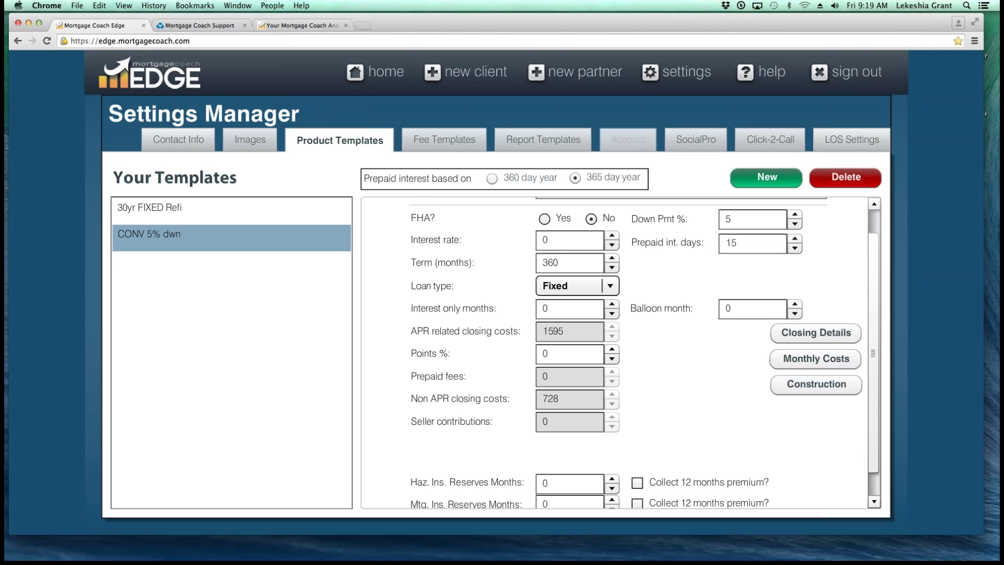
Step: Set hazard insurance reserves to 2 months with the 12-month premium collected, and tax reserves to 6 months
scroll(618, 352, "up", 2)
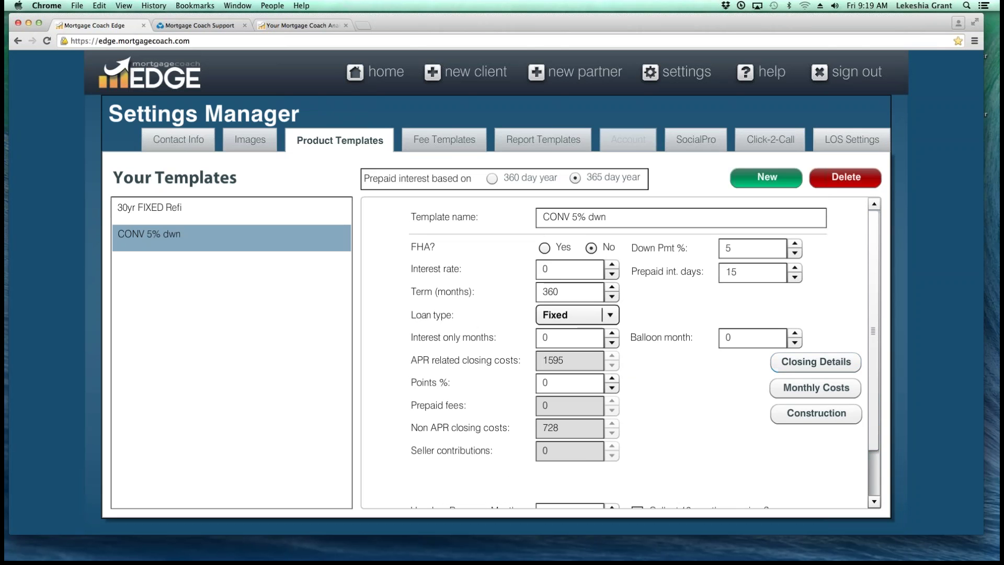
scroll(619, 352, "down", 2)
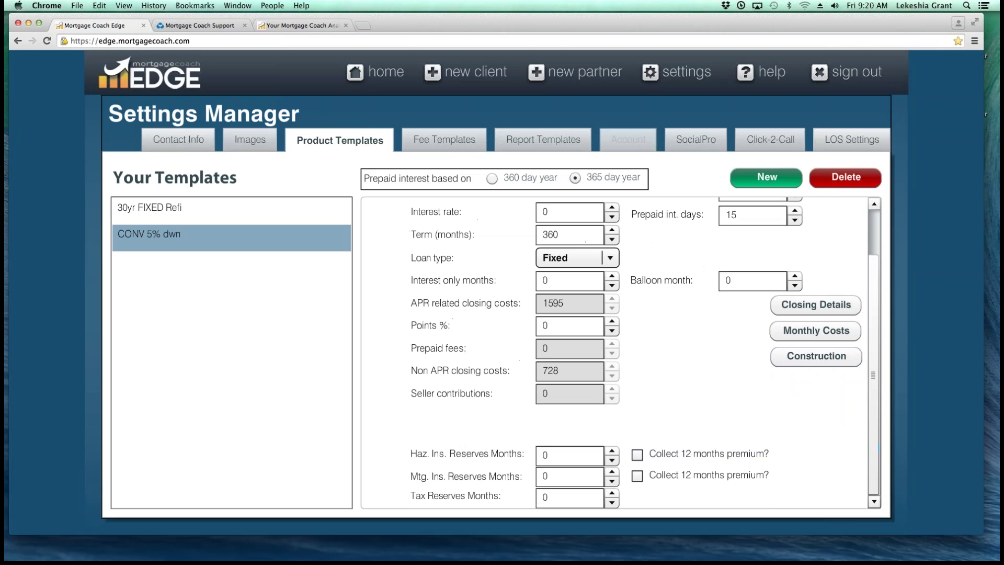
left_click(569, 455)
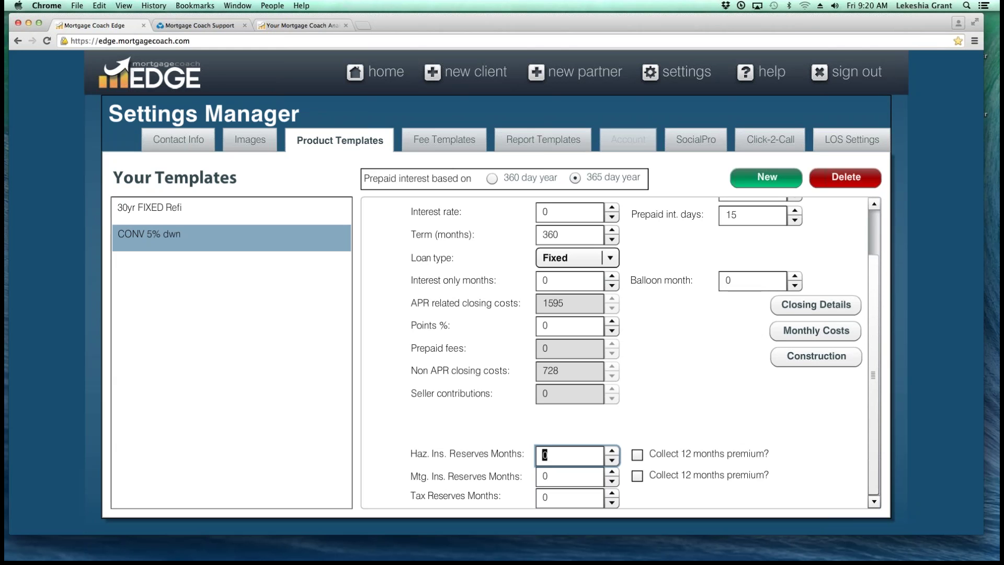
type("2")
left_click(569, 497)
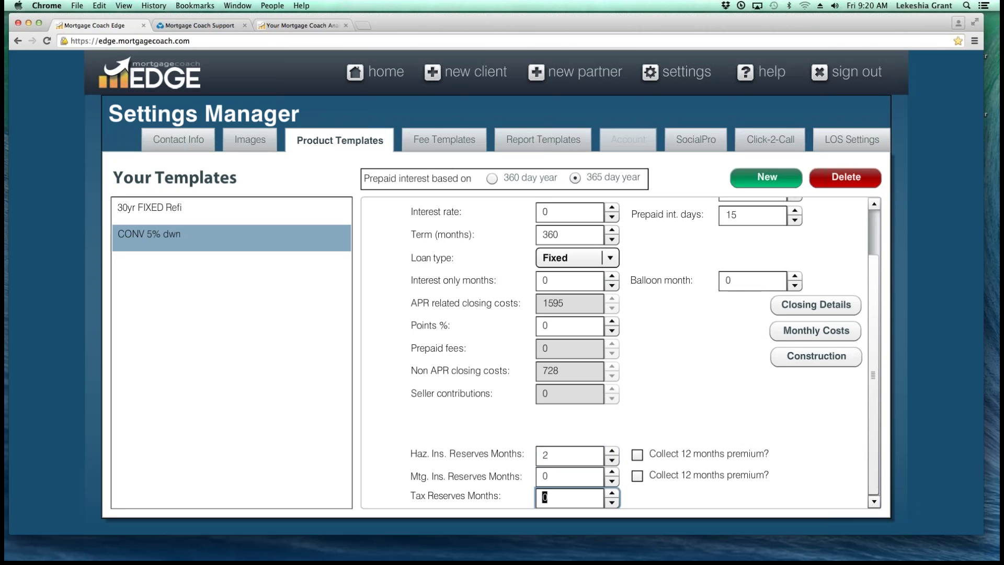
type("6")
left_click(637, 454)
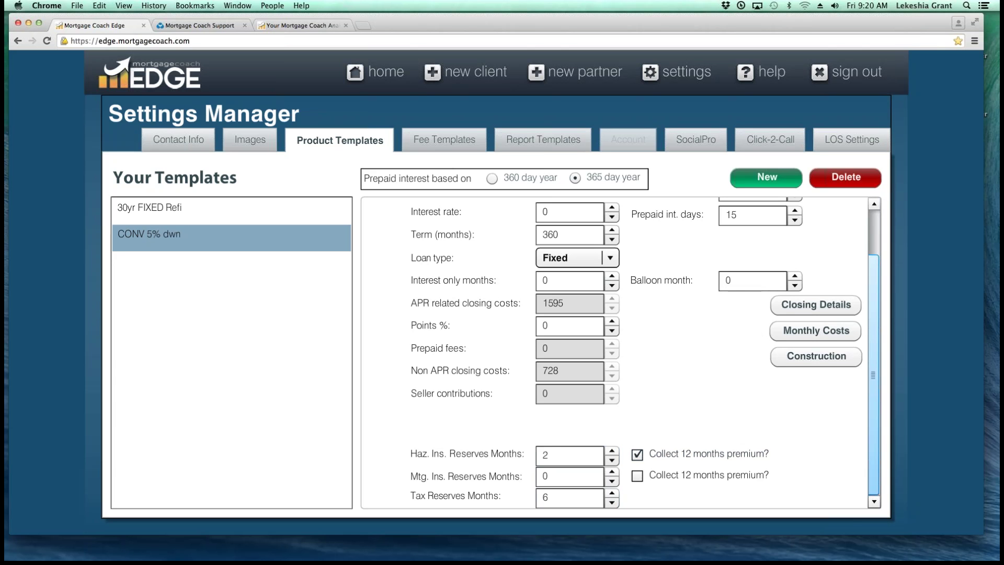
Step: Review the fields of the CONV 5% dwn product template from the reserves up to the template name
left_click(569, 326)
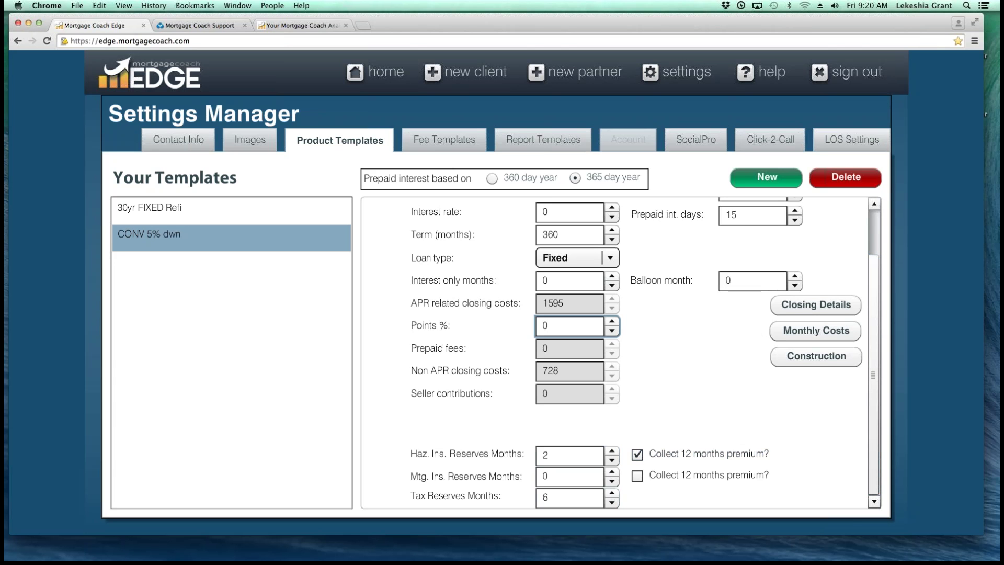
key("shift+Tab")
key("shift+Tab")
key("shift+Tab")
key("shift+Tab")
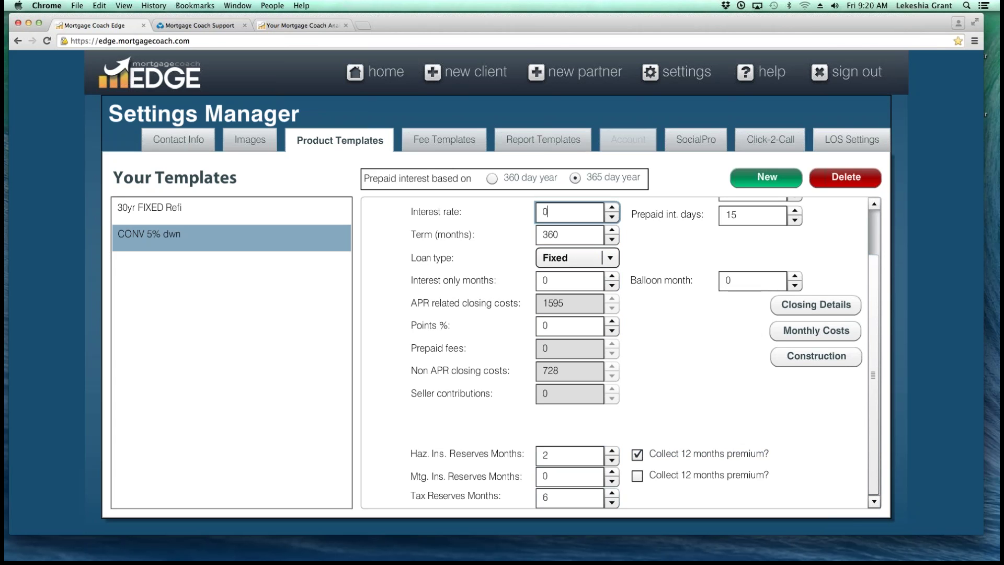
key("shift+Tab")
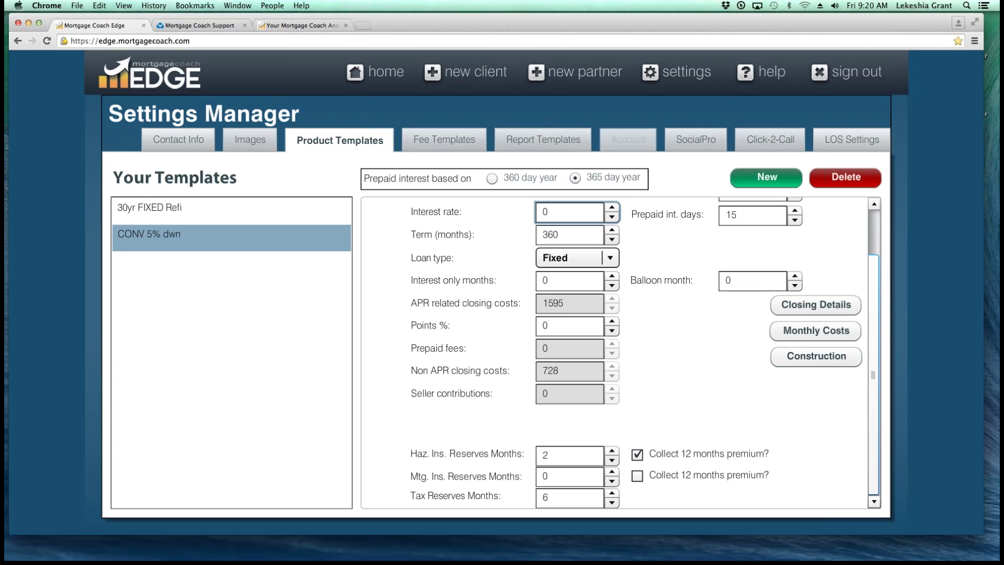
key("shift+Tab")
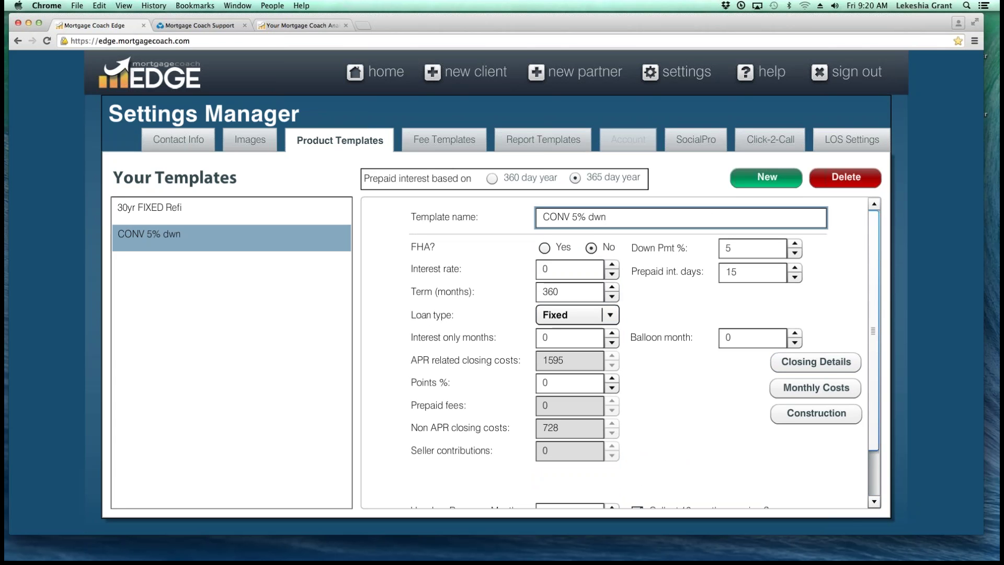
scroll(620, 352, "down", 3)
scroll(620, 352, "up", 3)
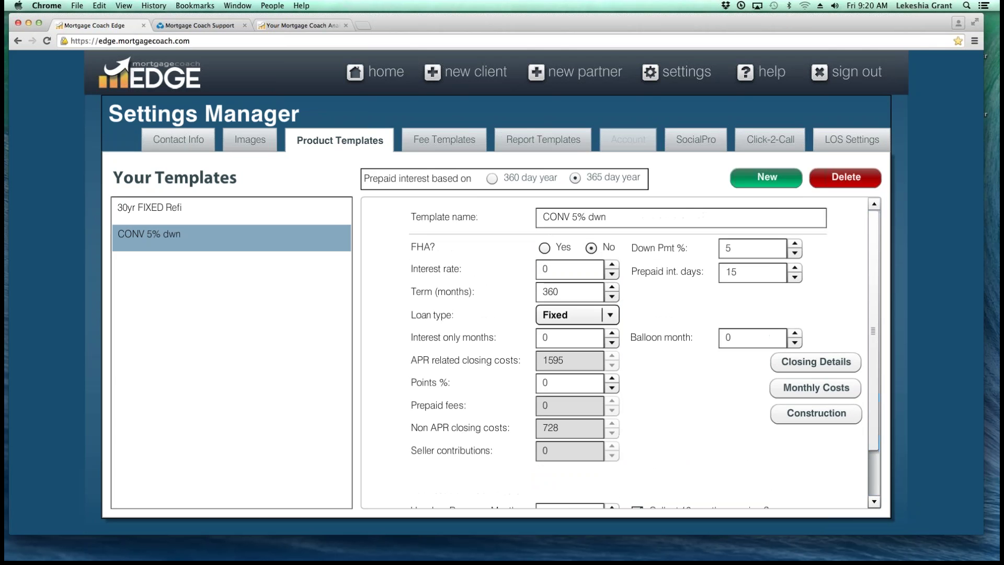
Step: Leave the settings for the home page and return to reopen the CONV 5% dwn product template
left_click(444, 140)
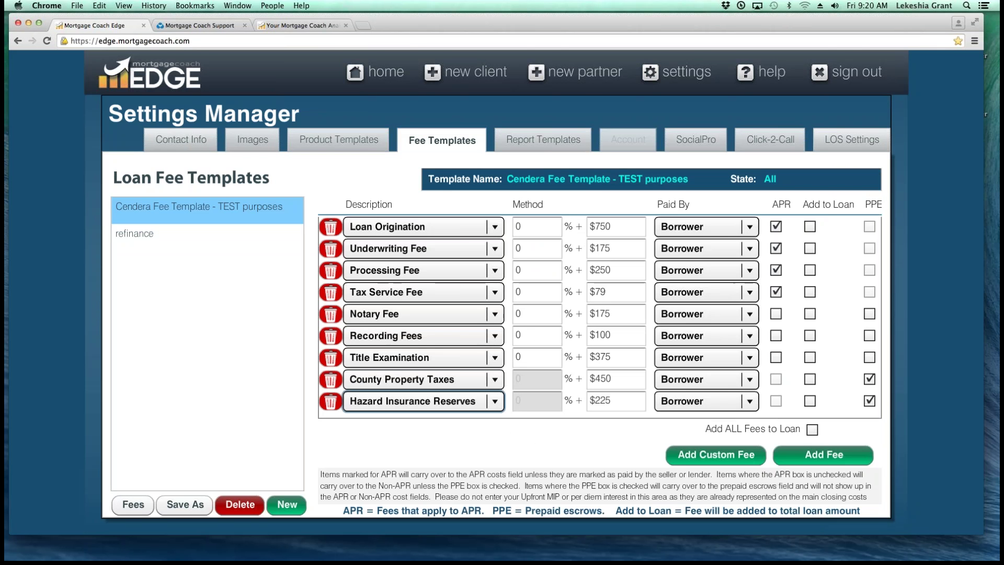
left_click(375, 71)
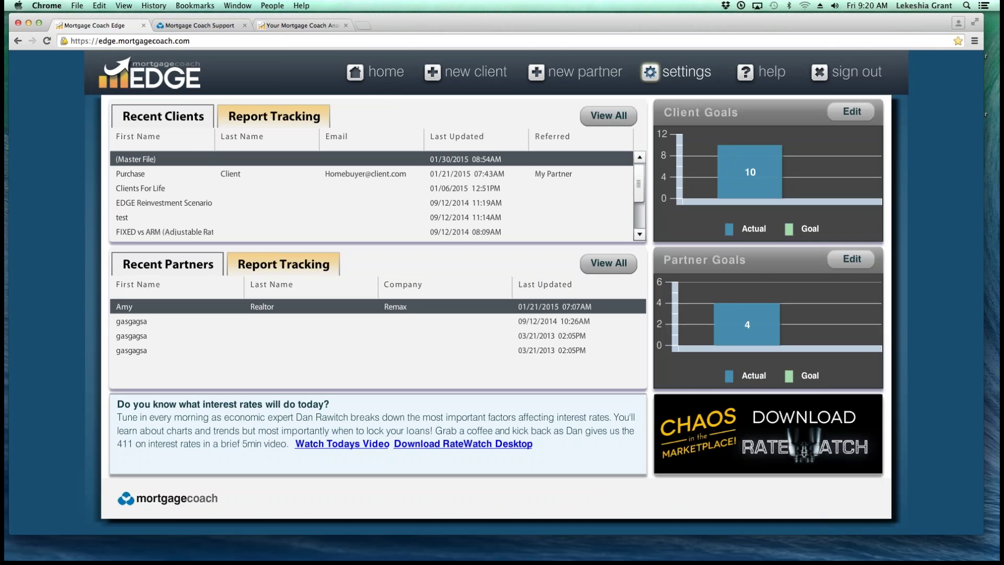
left_click(650, 72)
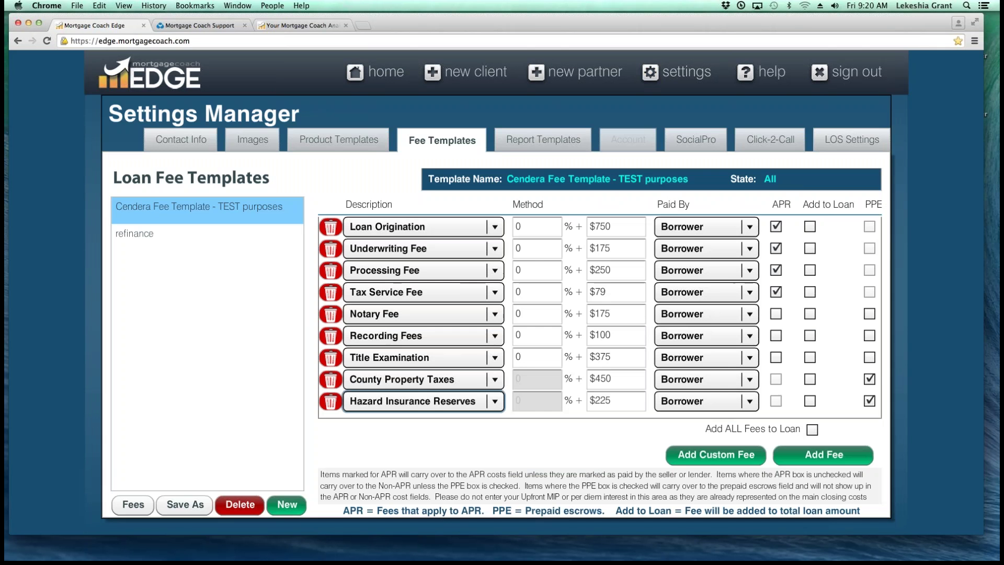
left_click(339, 140)
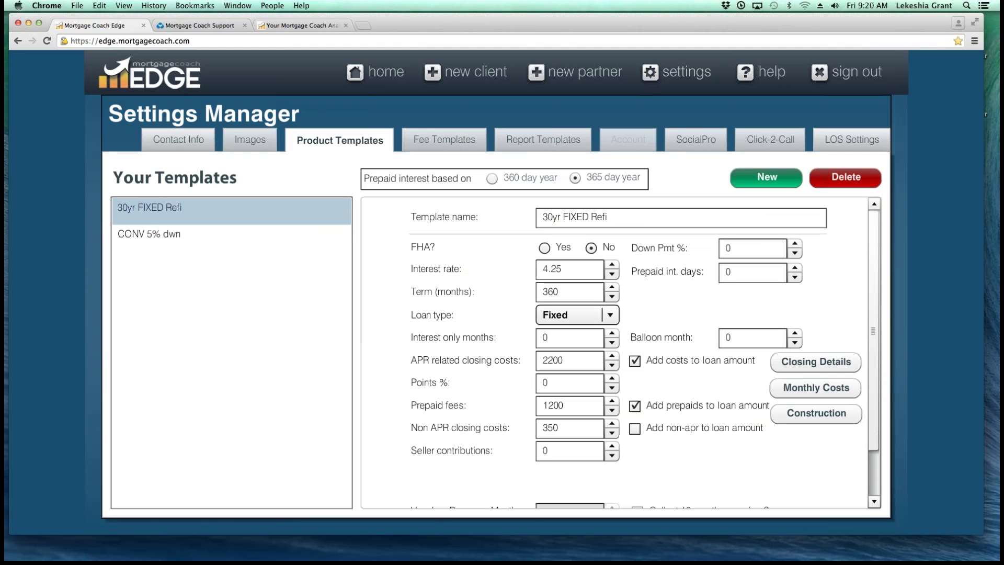
left_click(232, 238)
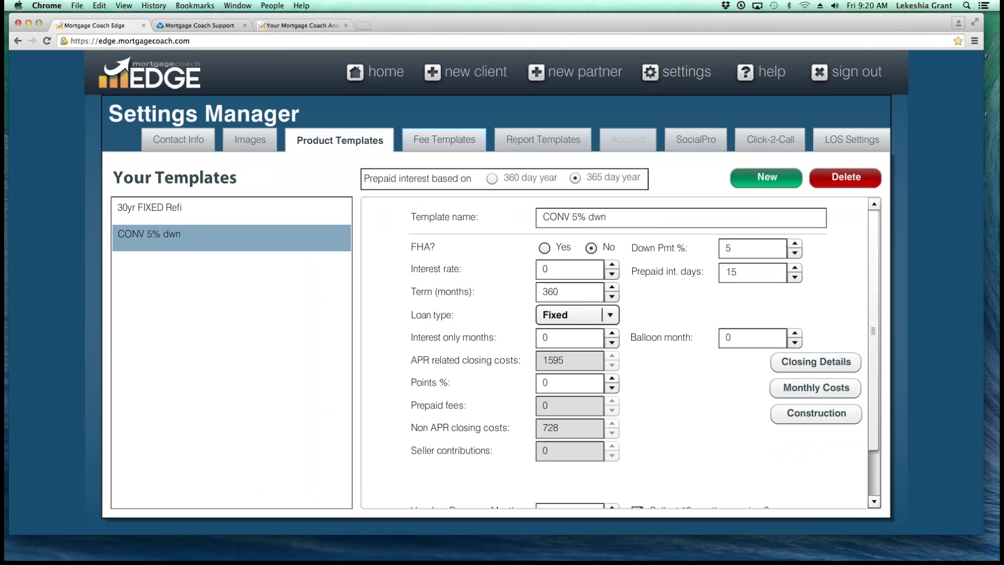
Step: Create a new loan fee template named CONV 5% fees
left_click(444, 140)
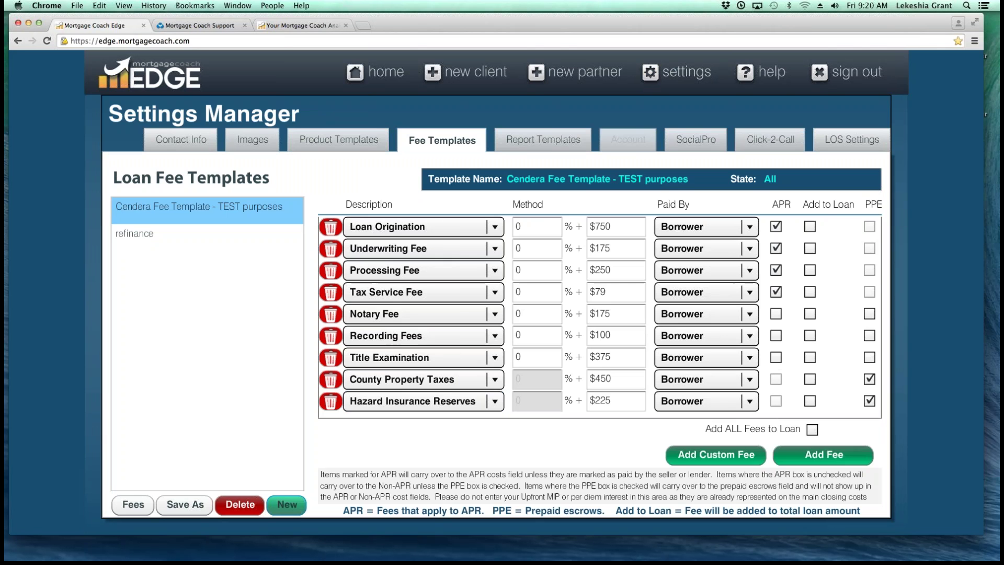
left_click(286, 505)
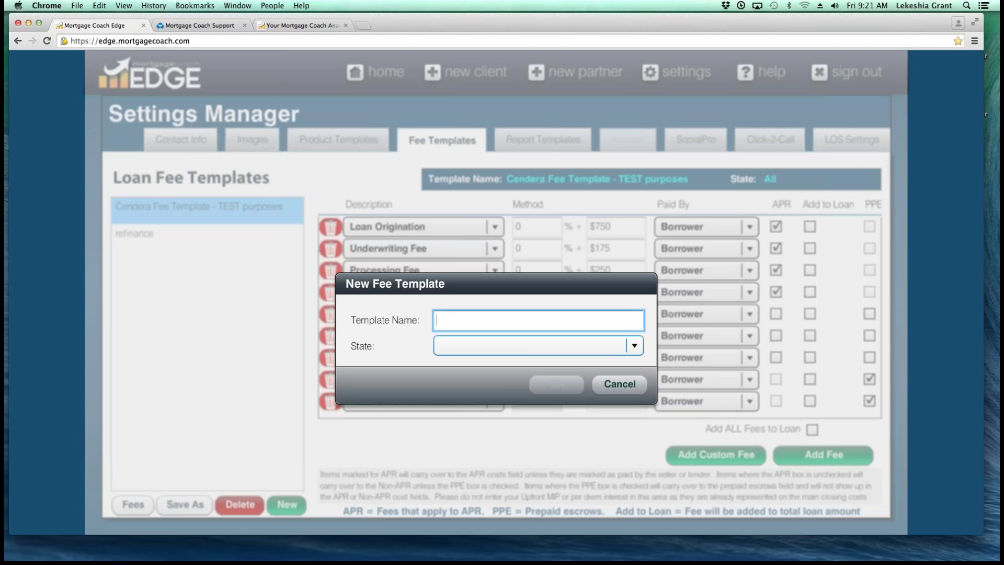
type("CONV 5%")
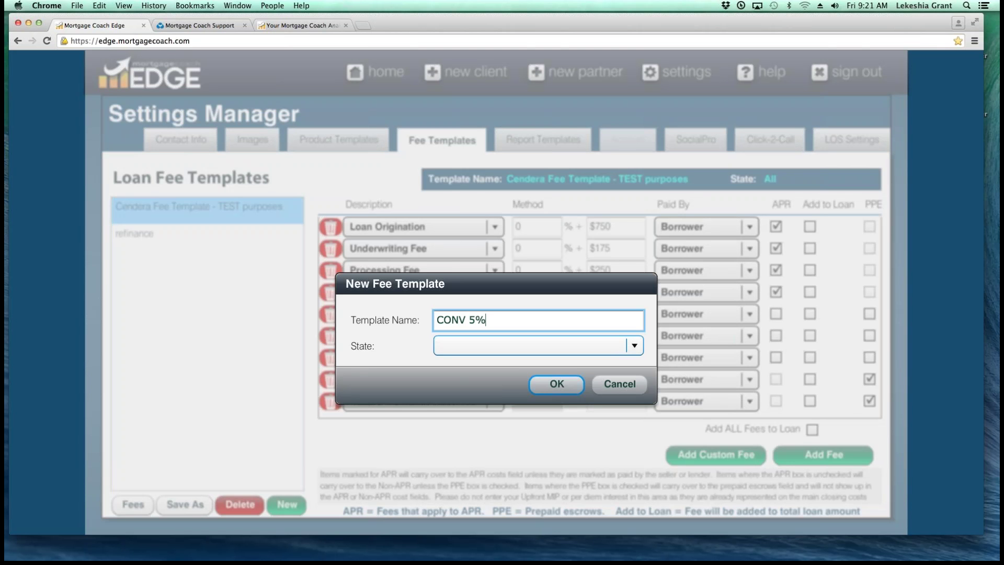
type(" fees")
key("Return")
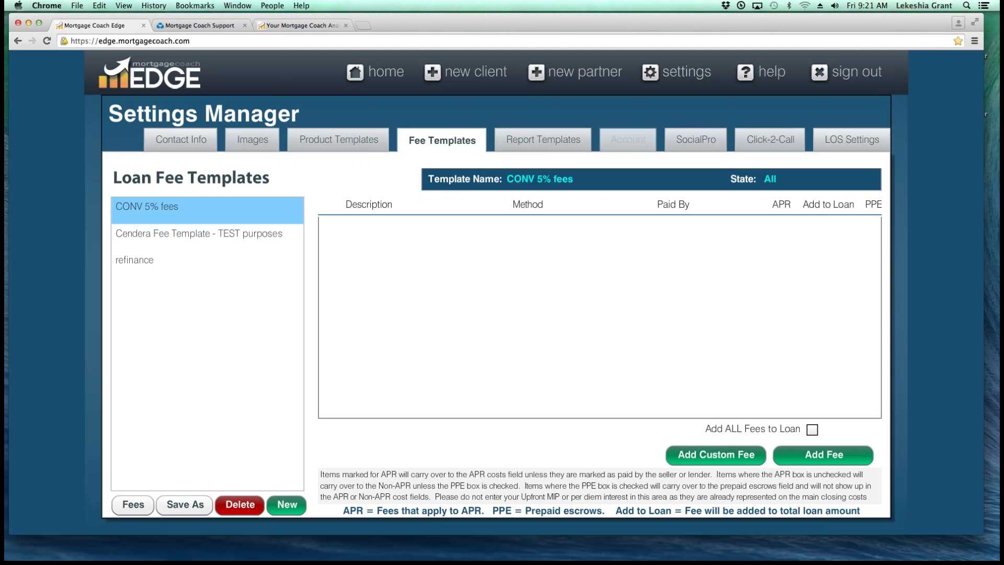
Step: Add an Admin Fee of $695 to the CONV 5% fees template
left_click(823, 454)
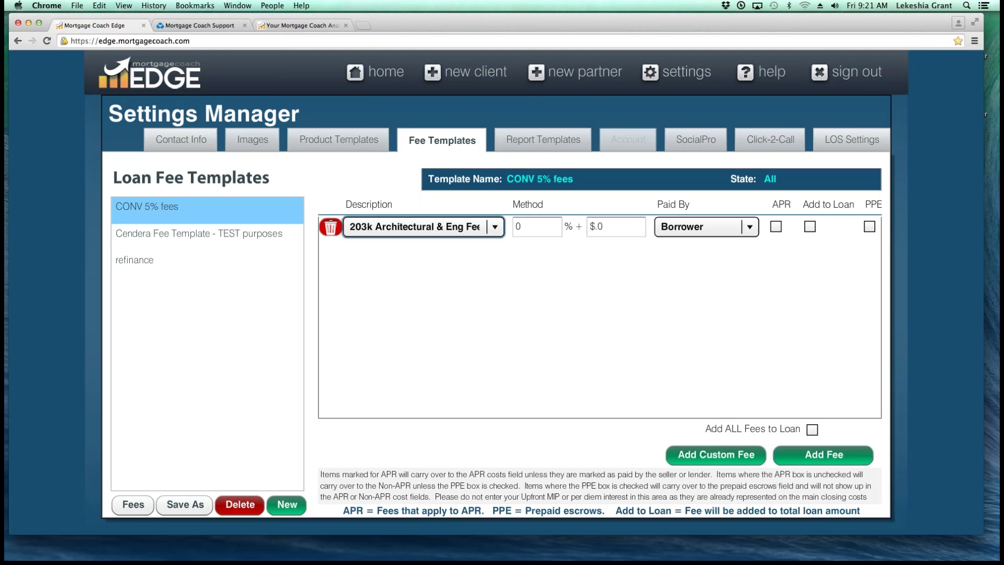
left_click(494, 227)
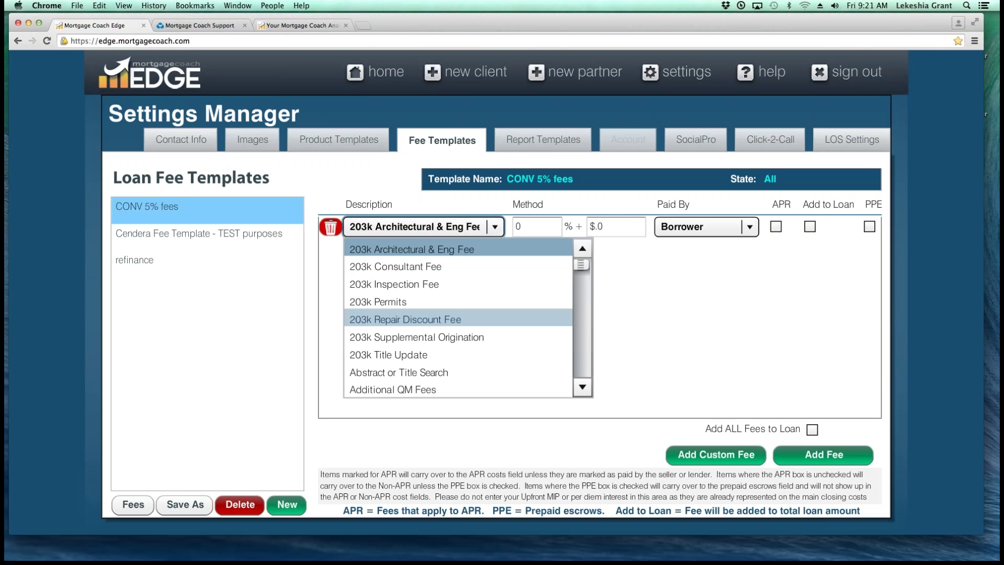
key("a")
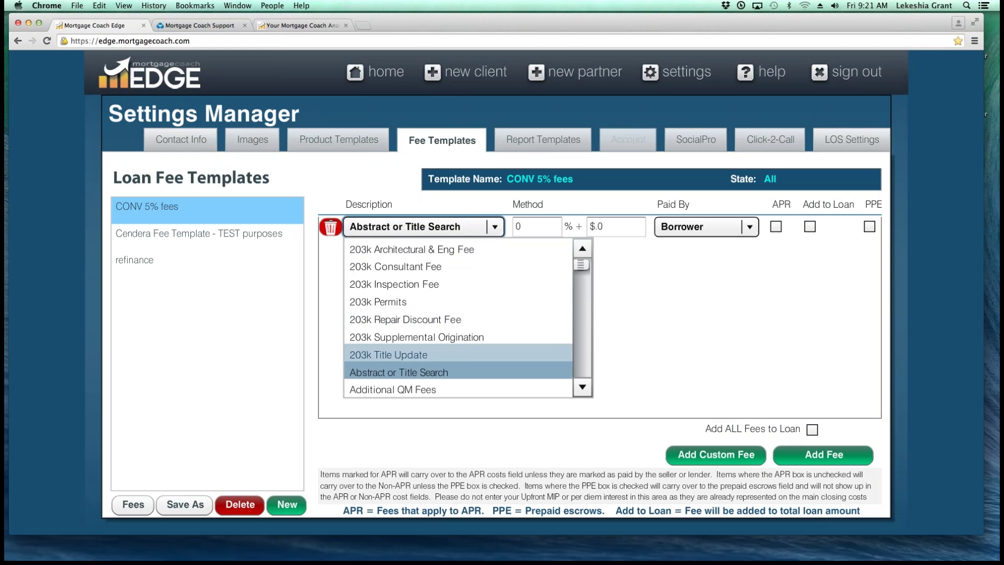
scroll(458, 319, "down", 1)
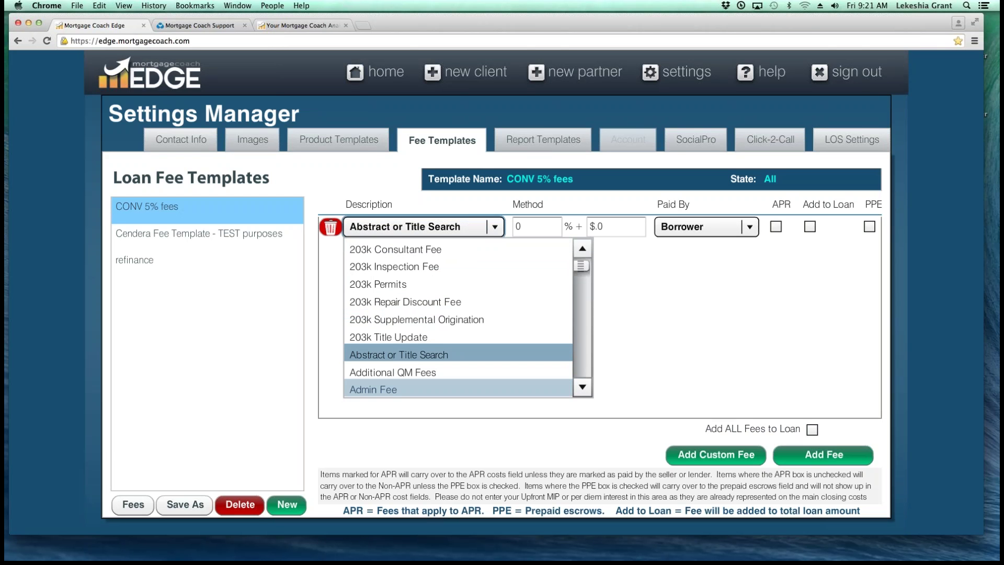
left_click(373, 389)
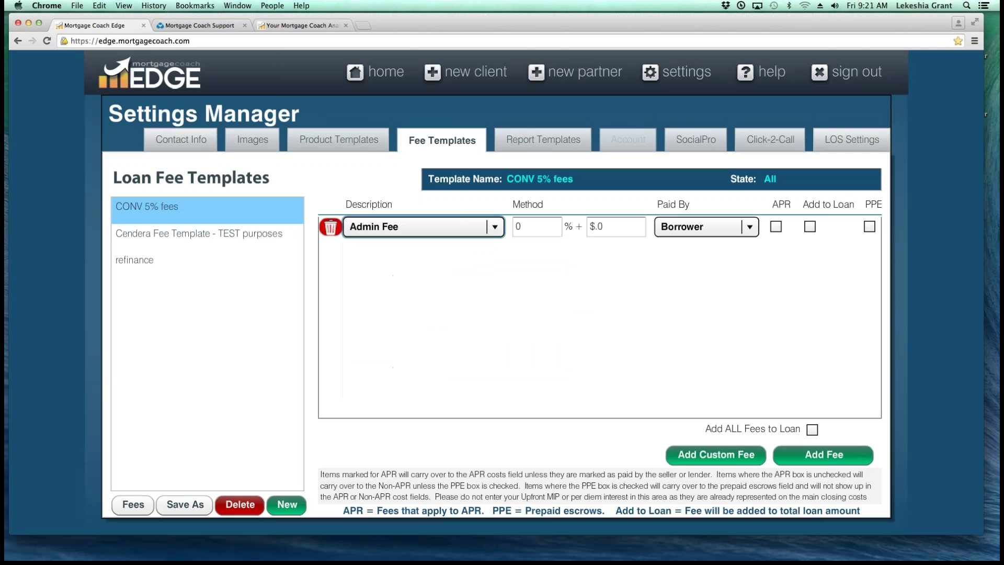
left_click(616, 226)
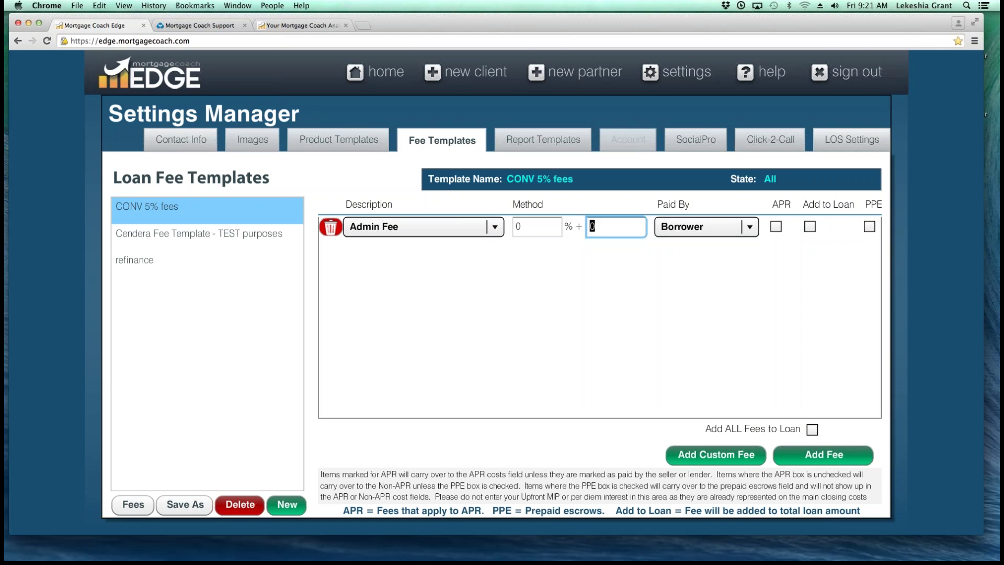
type("695")
Step: Add an Appraisal Fee of $425 as the second fee in the template
left_click(824, 454)
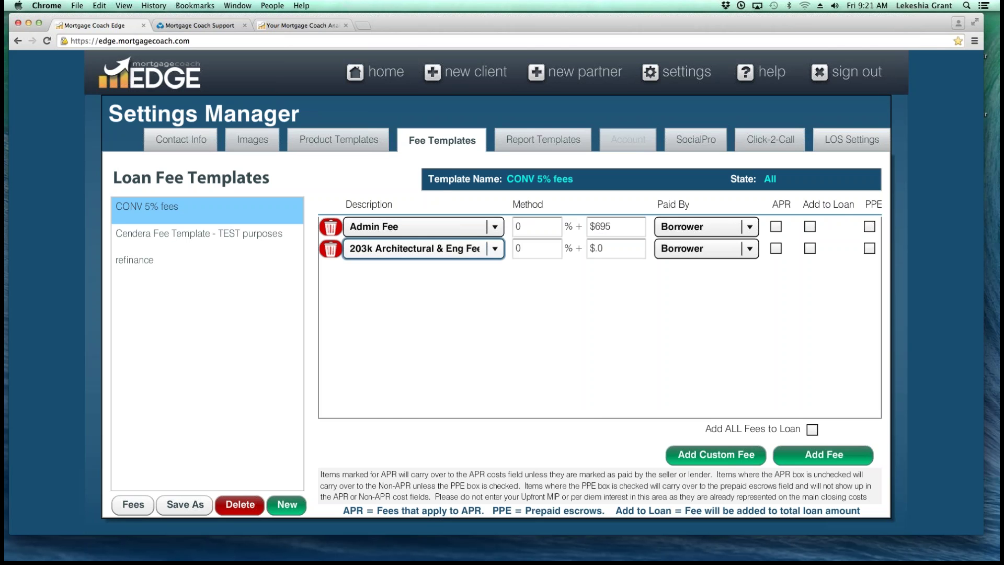
key("space")
key("a")
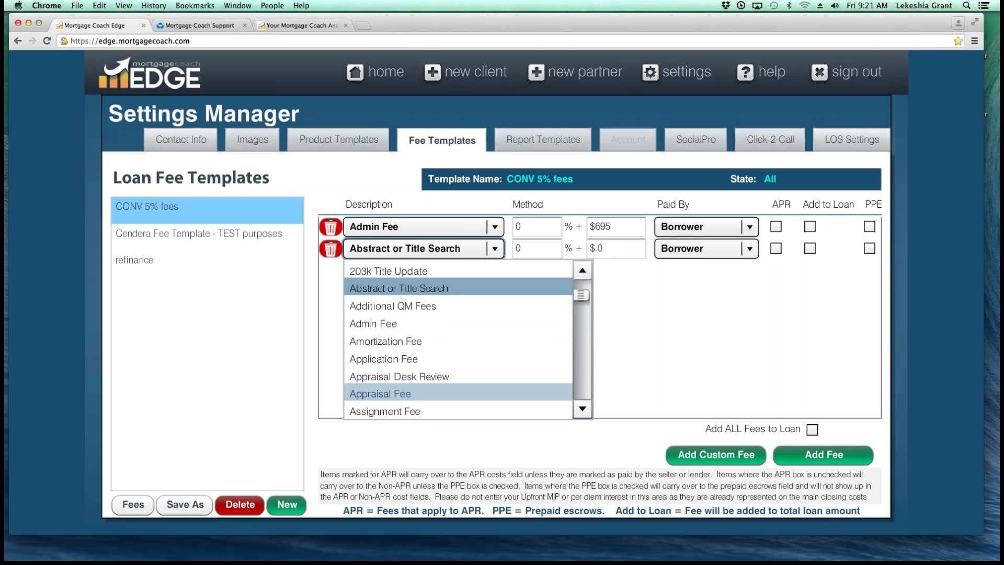
left_click(380, 393)
left_click(616, 248)
type("425")
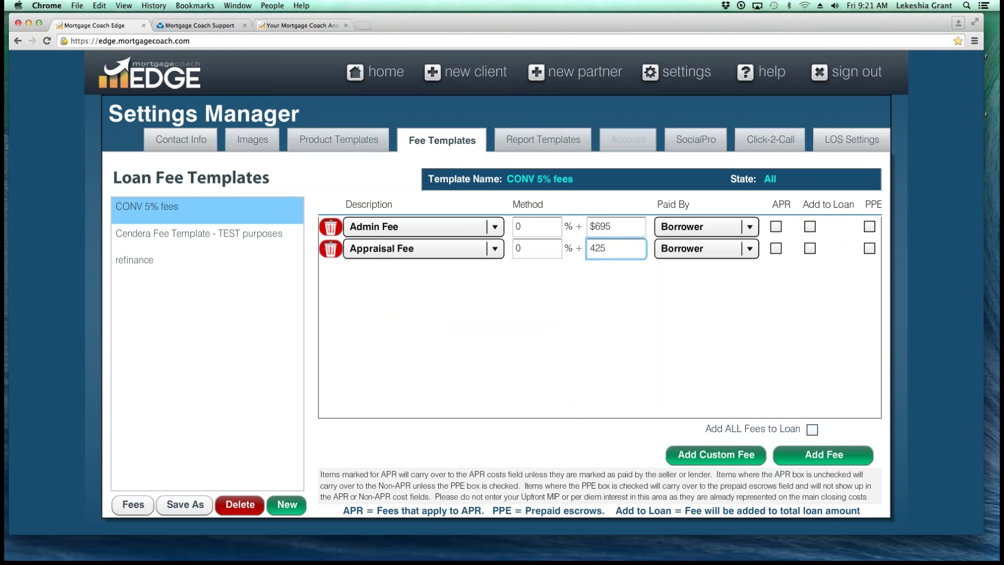
Step: Add a Loan Origination fee of 1% to the fee template
left_click(824, 455)
key("space")
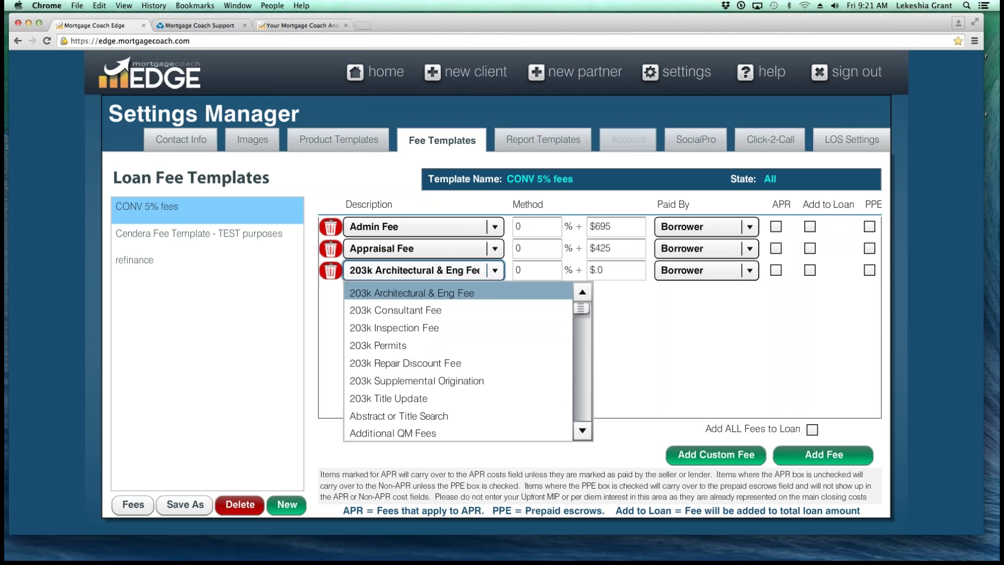
type("loan origination f")
key("Return")
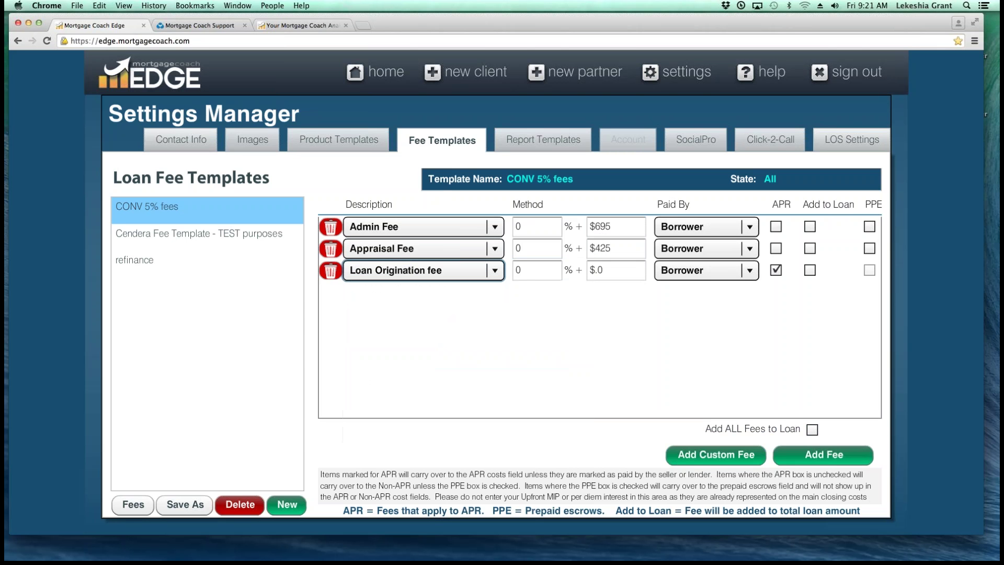
key("Tab")
type("1")
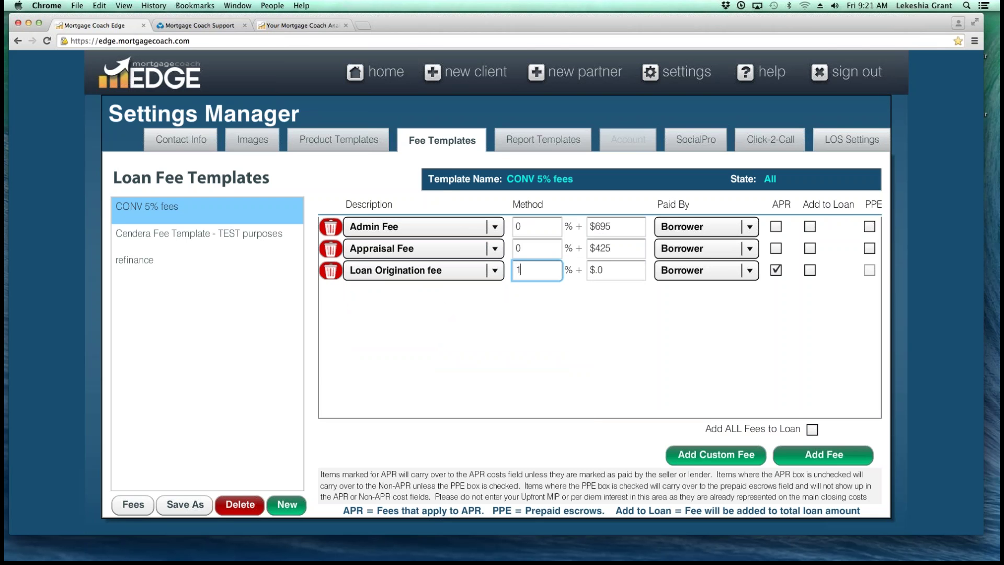
Step: Add a lender-paid Contribution of $1,000 to the CONV 5% fees template
left_click(823, 454)
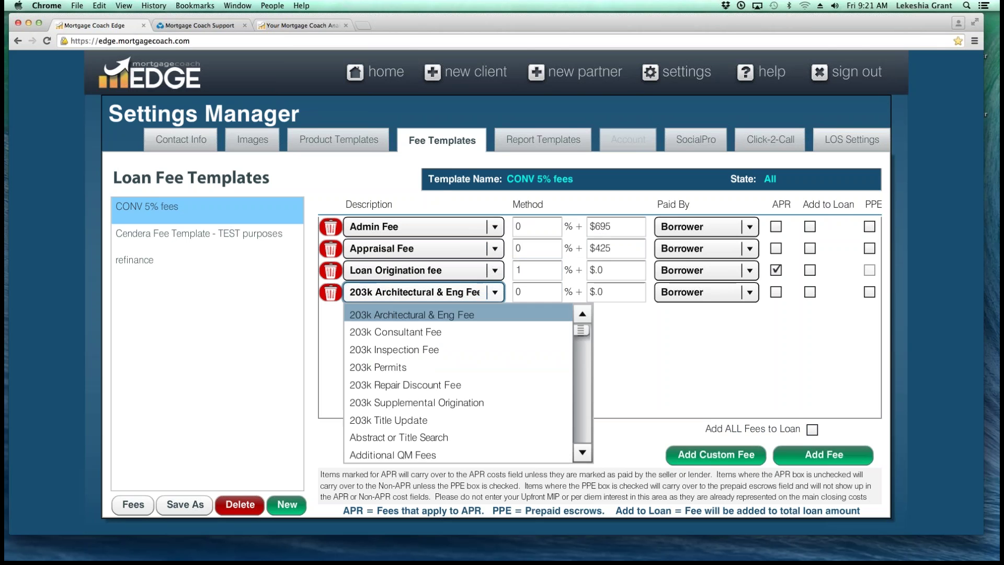
type("con")
key("Return")
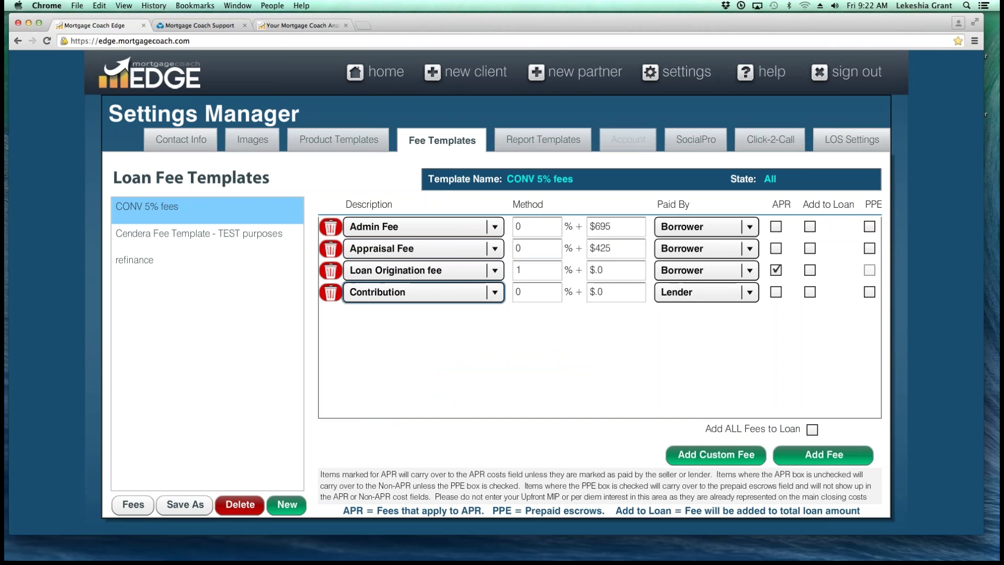
left_click(616, 292)
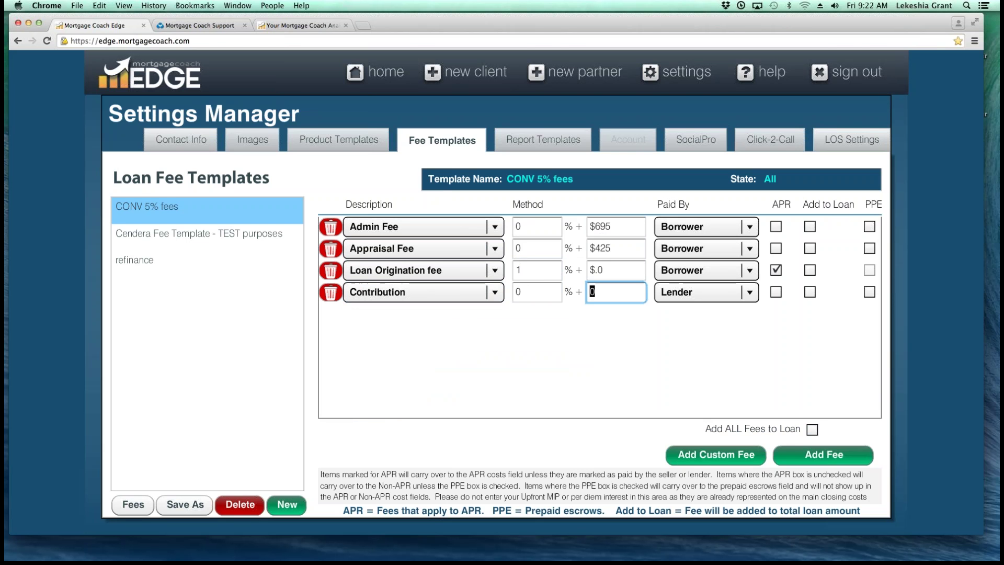
type("1000")
left_click(700, 292)
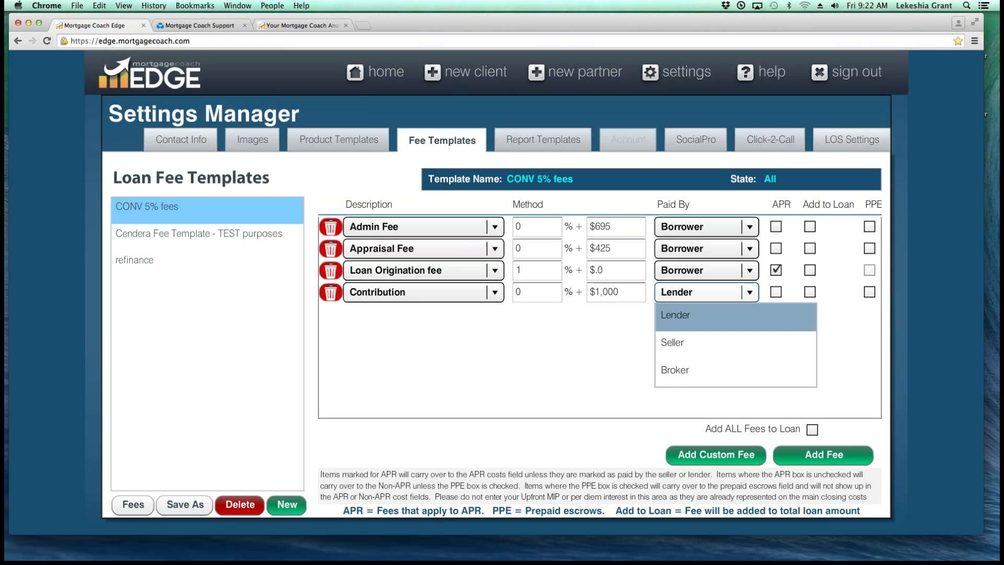
key("Return")
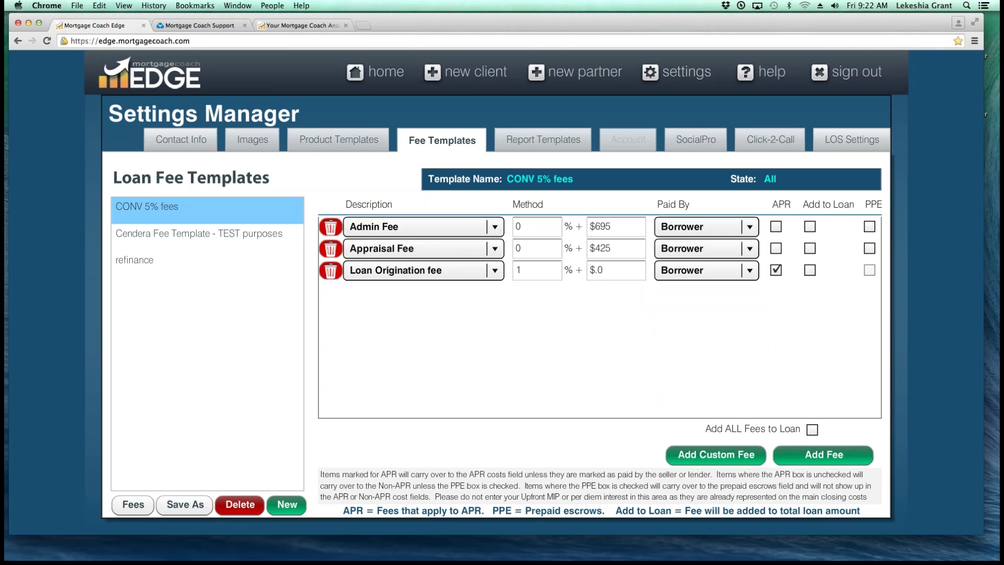
Step: Look through the Cendera and refinance fee templates, visit the home page and reopen the settings
left_click(199, 233)
left_click(134, 260)
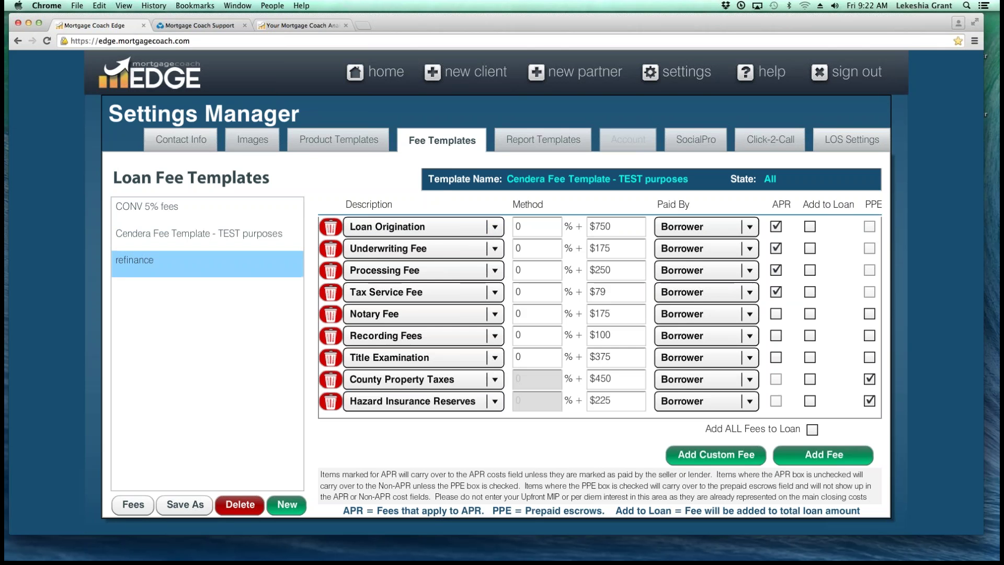
left_click(339, 140)
left_click(377, 72)
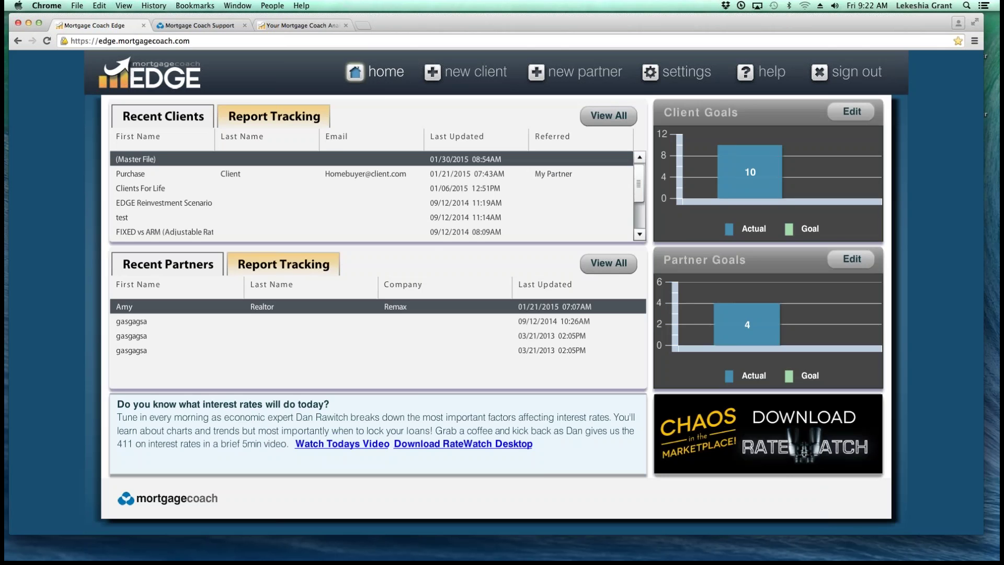
left_click(677, 72)
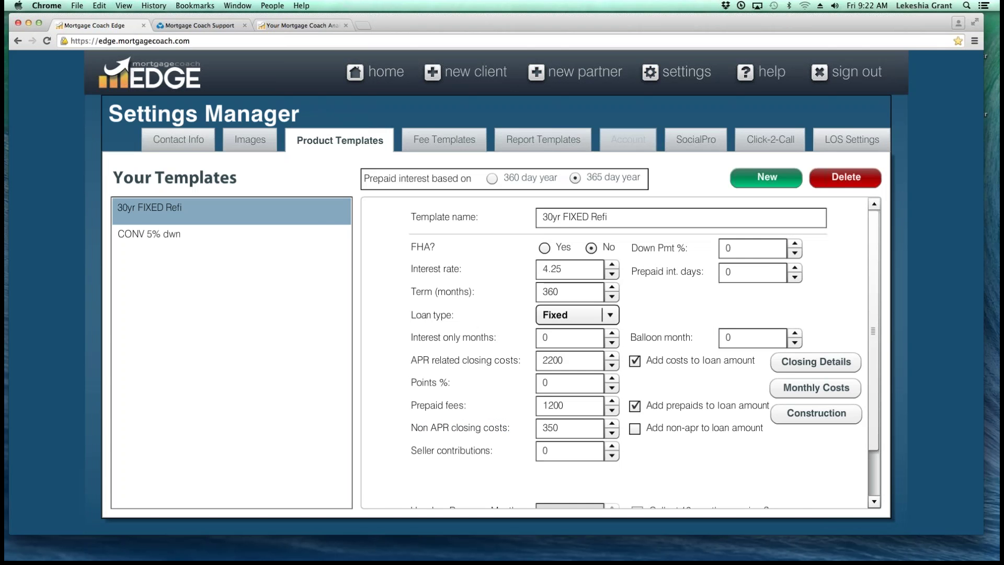
Step: Add a Doc Prep Fee to the Cendera Fee Template - TEST purposes
left_click(444, 139)
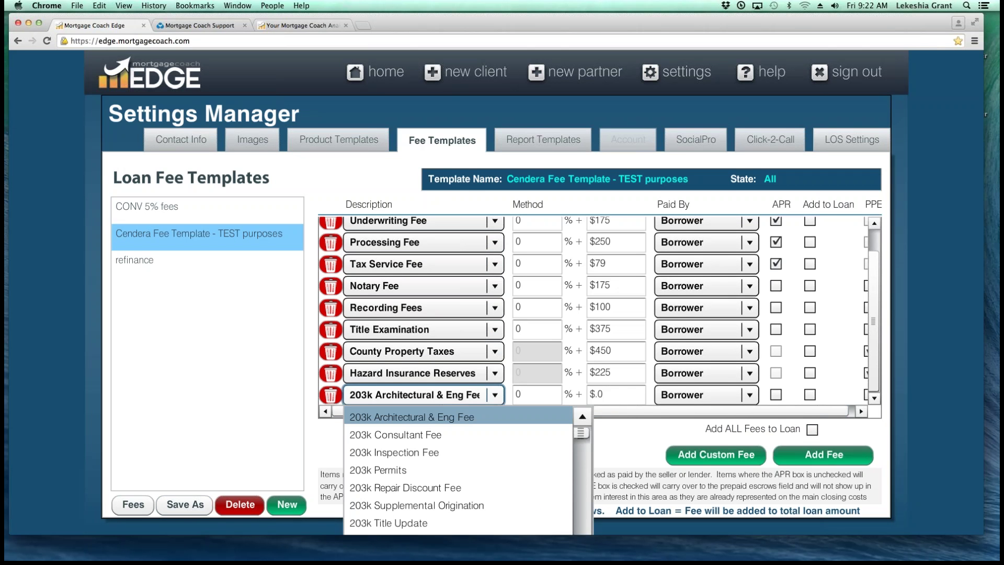
key("d")
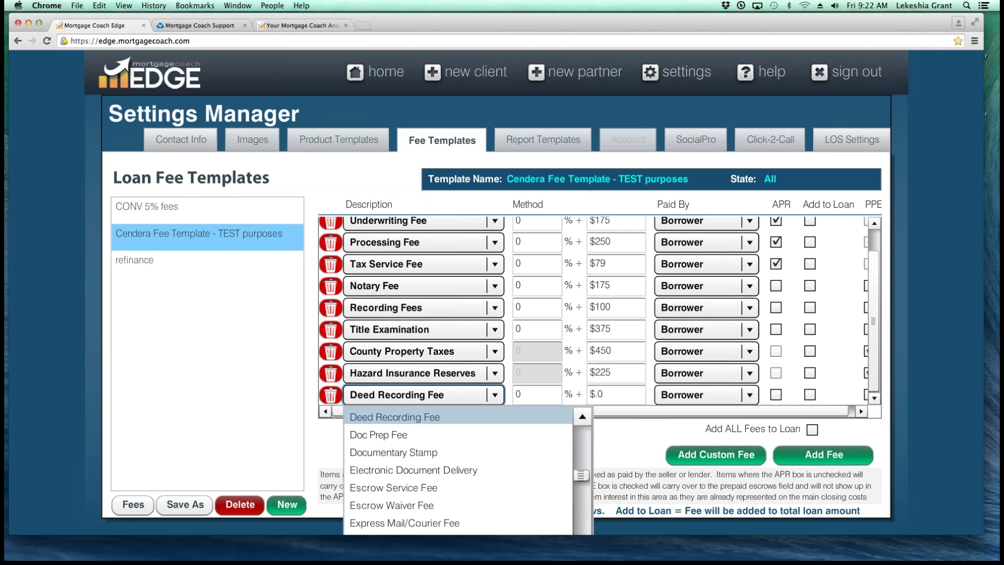
key("Down")
key("Down")
key("Return")
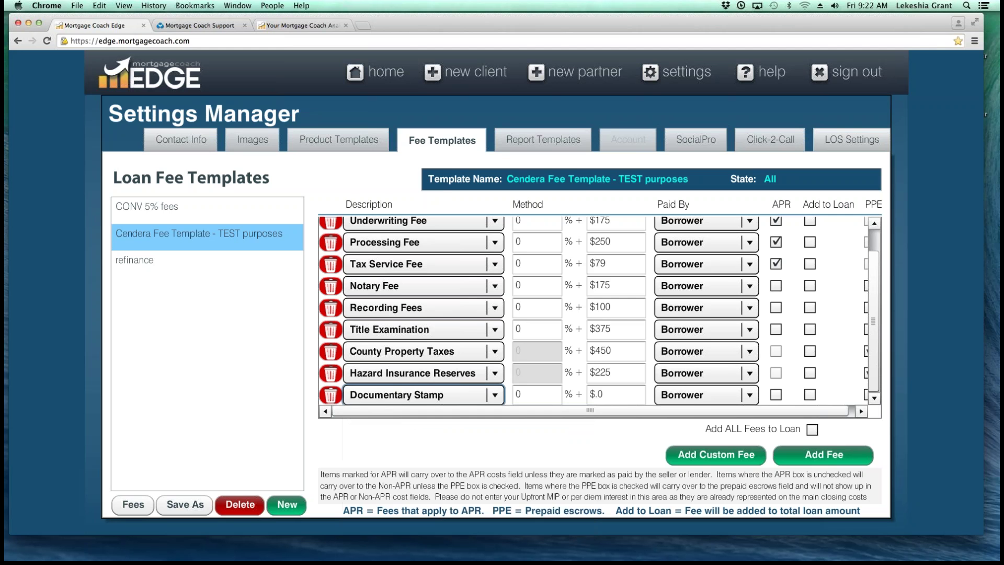
key("ctrl+Down")
key("Up")
key("Return")
Step: Copy the Cendera fee template under the name New Fee Templte
key("Tab")
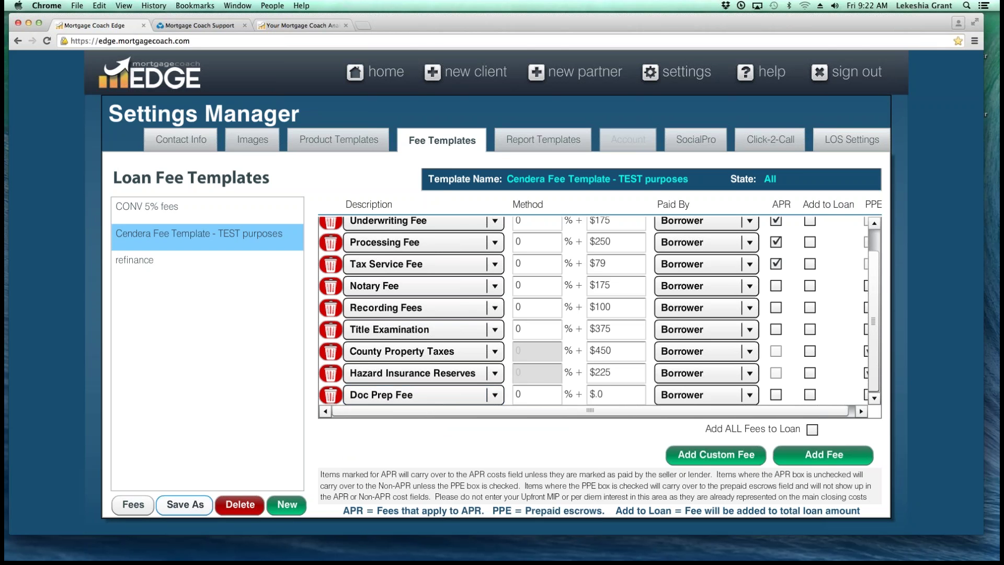
key("Return")
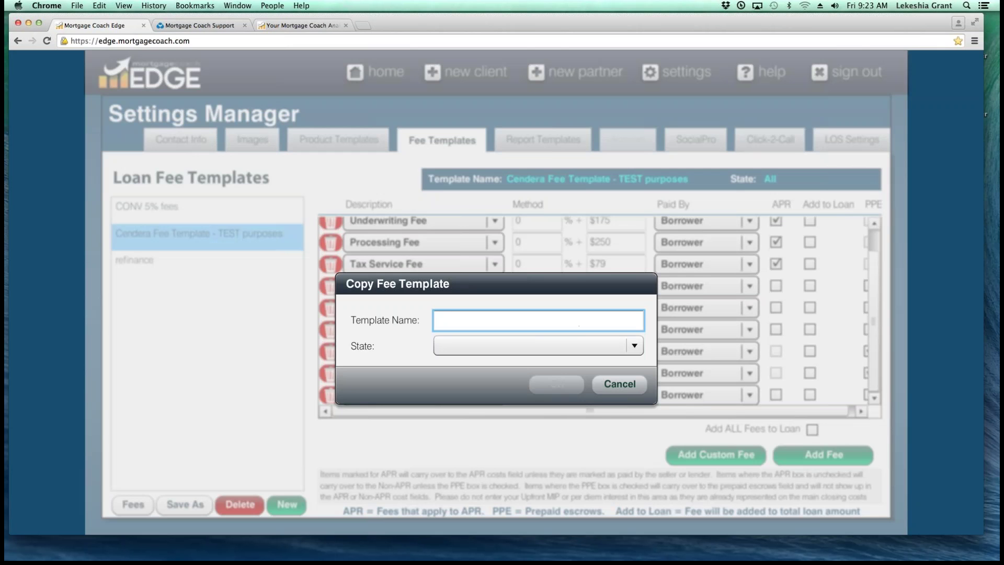
type("New Fee ")
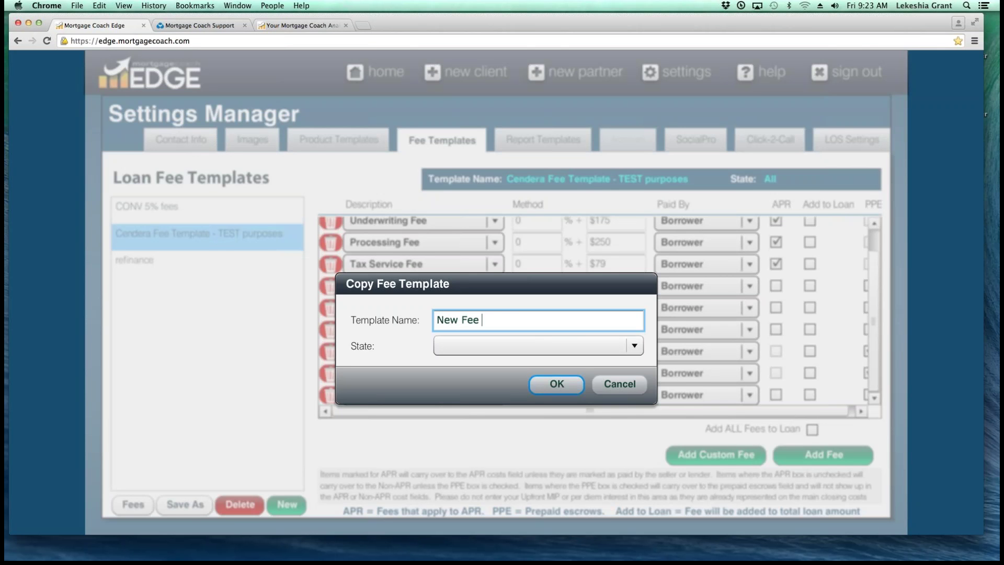
type("Templte")
key("Return")
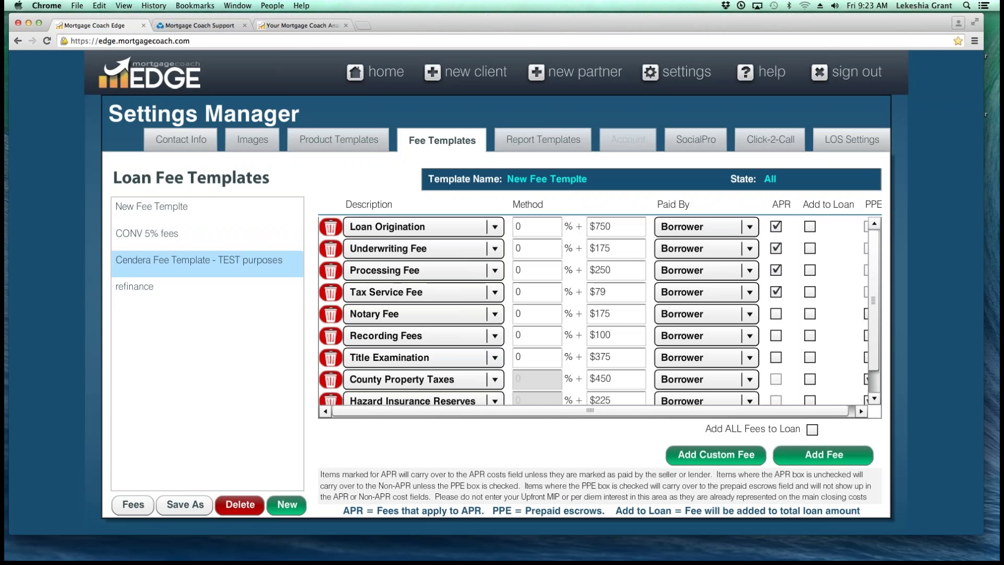
Step: Compare the fees in the Cendera Fee Template - TEST purposes with those in its New Fee Templte copy
left_click(198, 260)
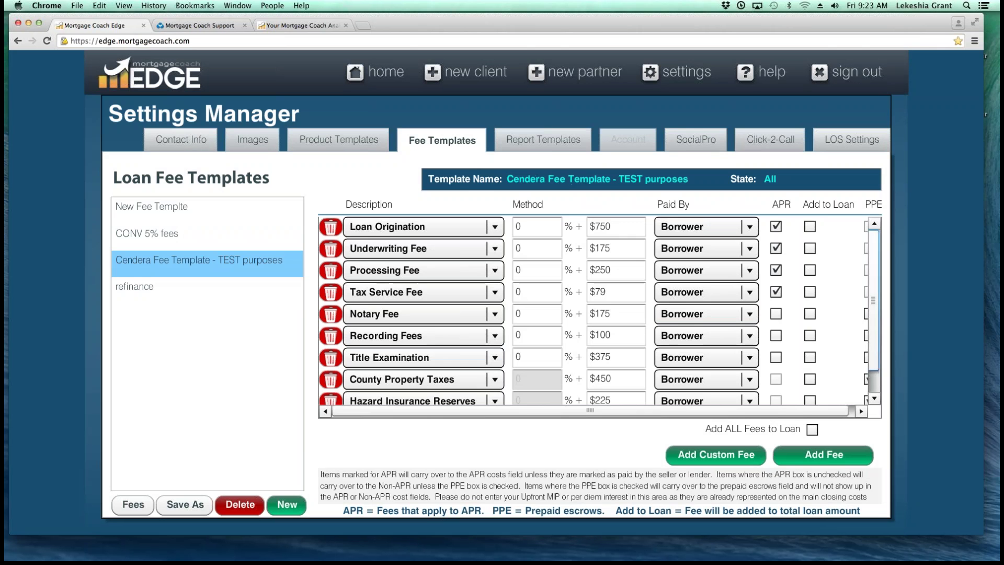
scroll(873, 303, "down", 1)
left_click(152, 209)
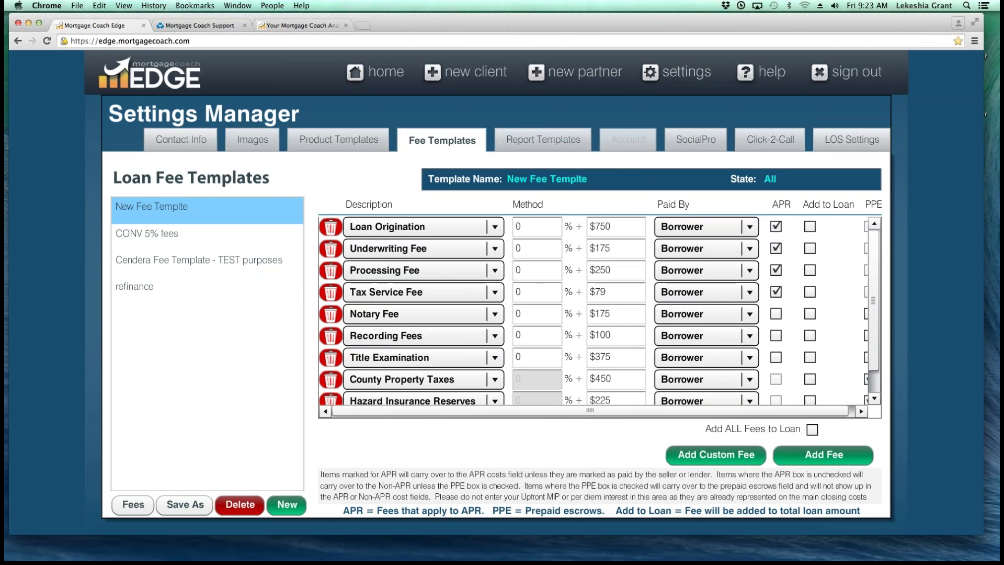
left_click(701, 249)
Step: Start a new client file for an individual presentation and enter the client's first name
left_click(376, 72)
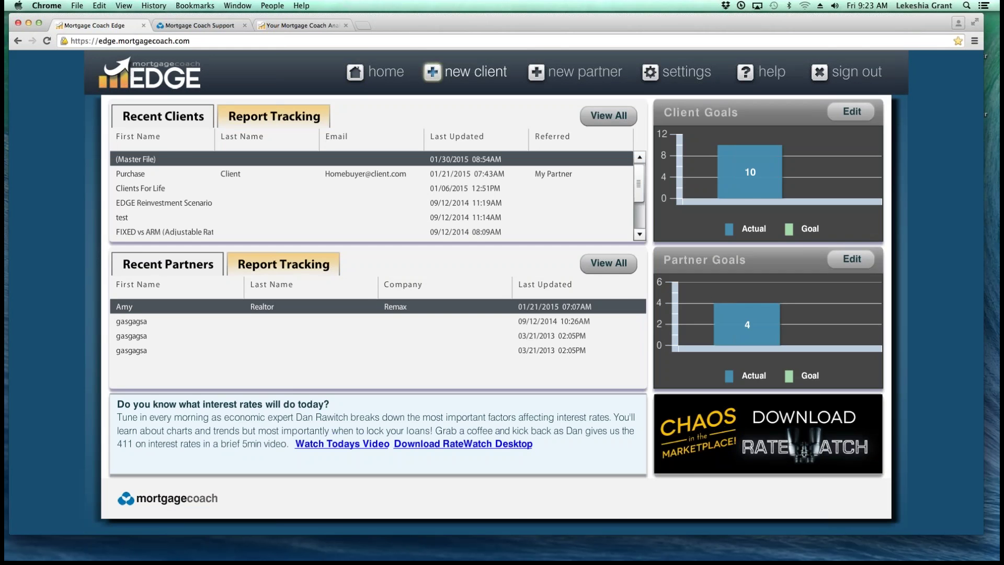
left_click(432, 72)
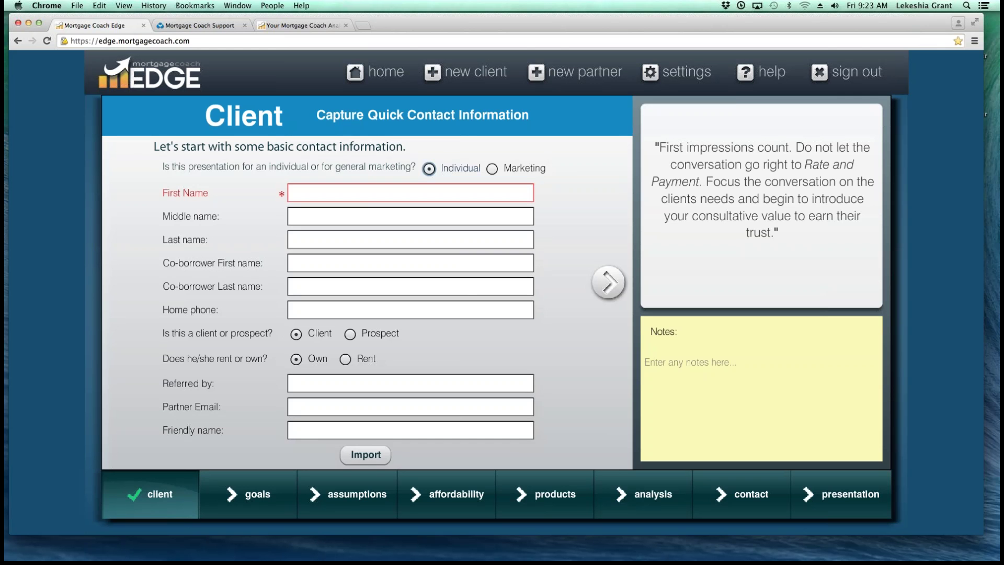
left_click(492, 168)
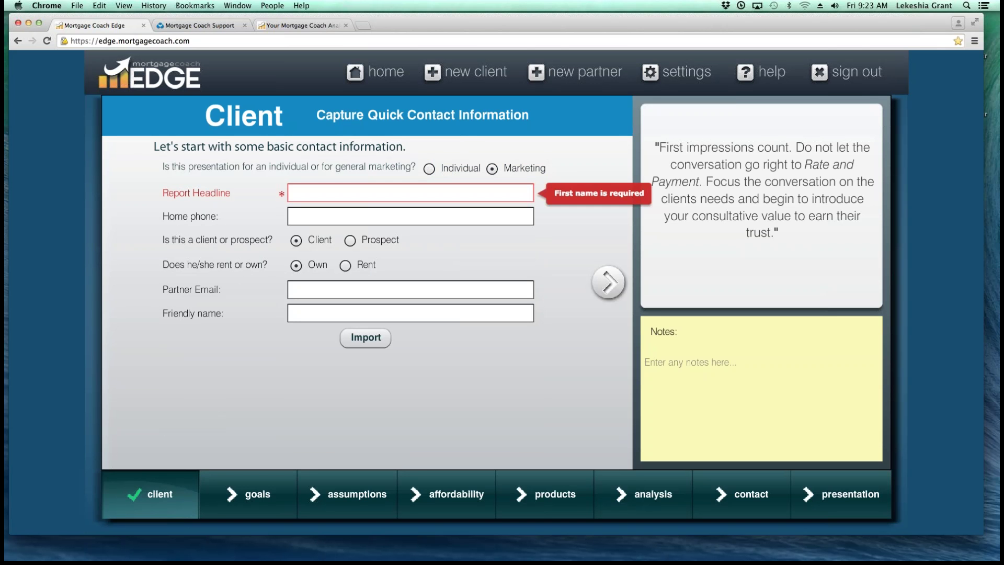
left_click(429, 169)
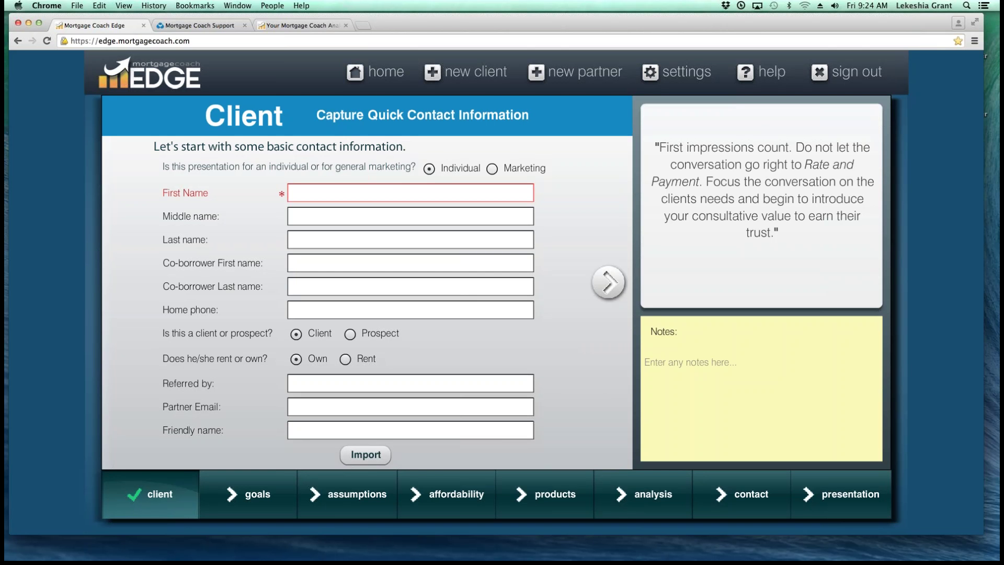
left_click(410, 192)
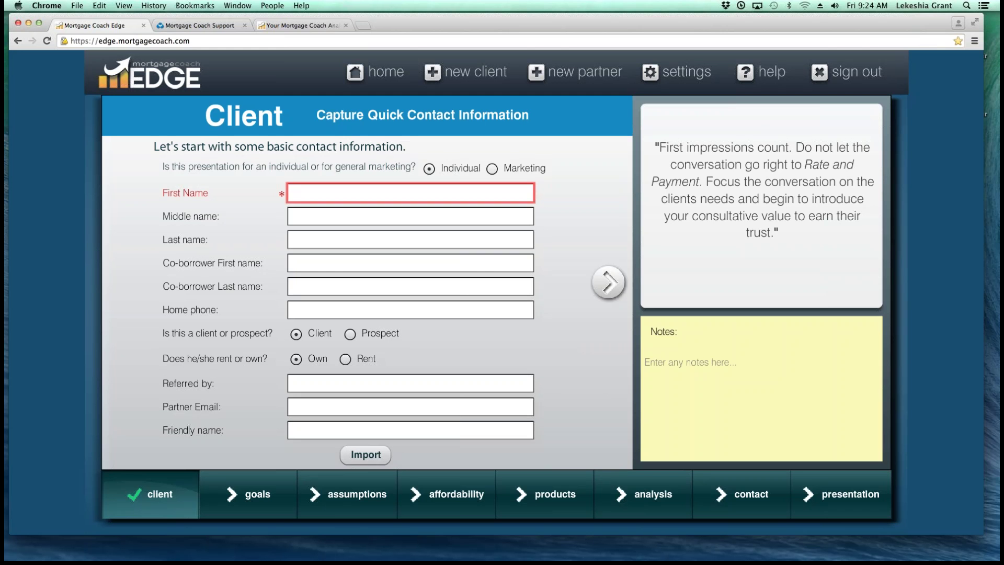
type("John")
Step: Mark the client as a home owner and fill in the name of the person who referred them
left_click(345, 360)
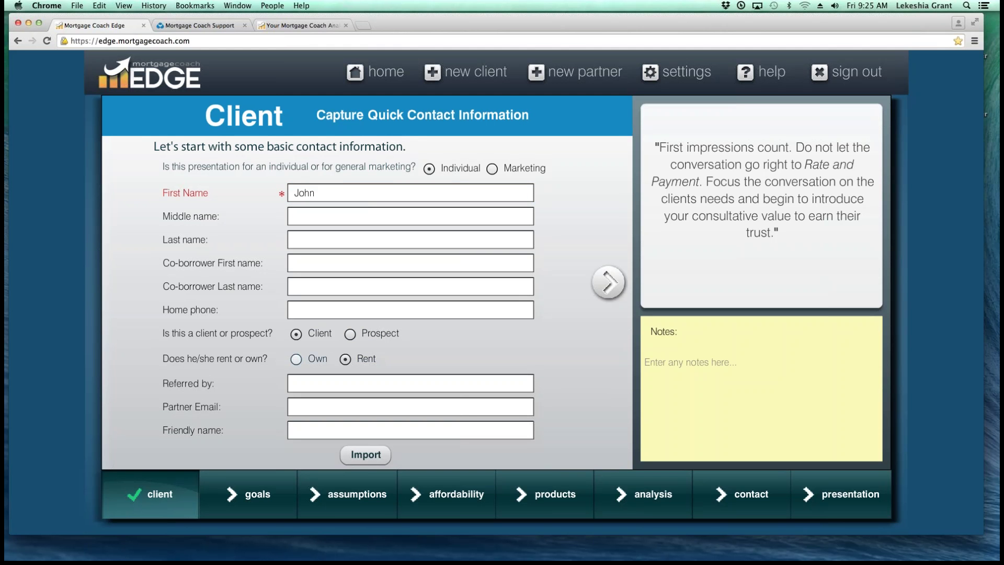
left_click(296, 359)
left_click(411, 383)
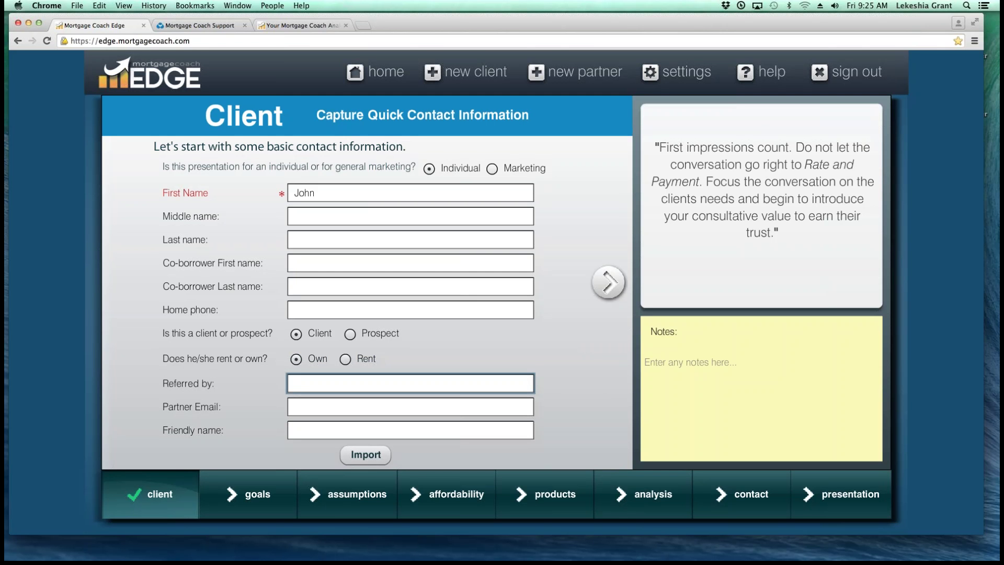
type("Aunt Sally")
Step: Fill in the partner's email field and set the friendly name to FHA vs. CONV
left_click(294, 407)
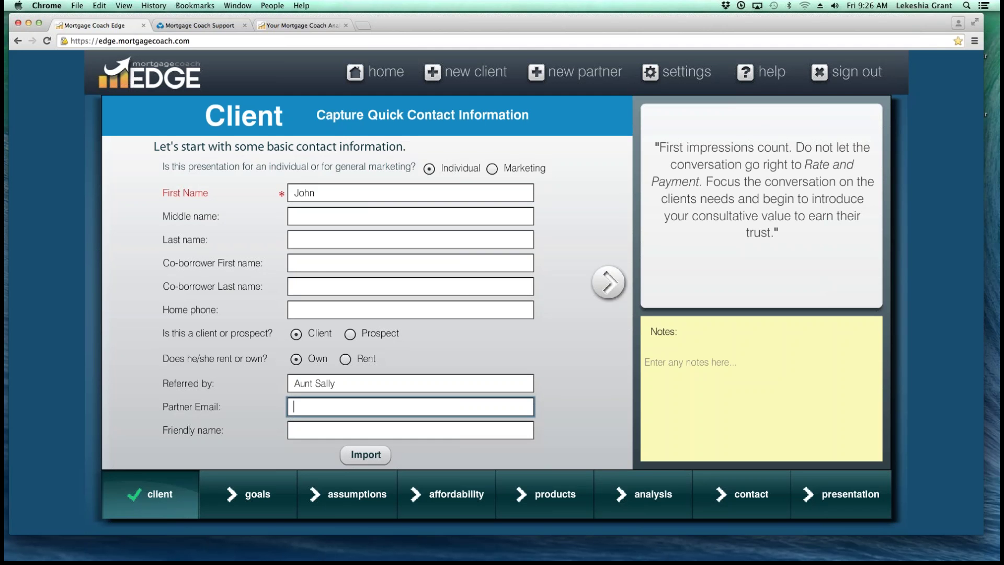
type("partner email")
left_click(410, 430)
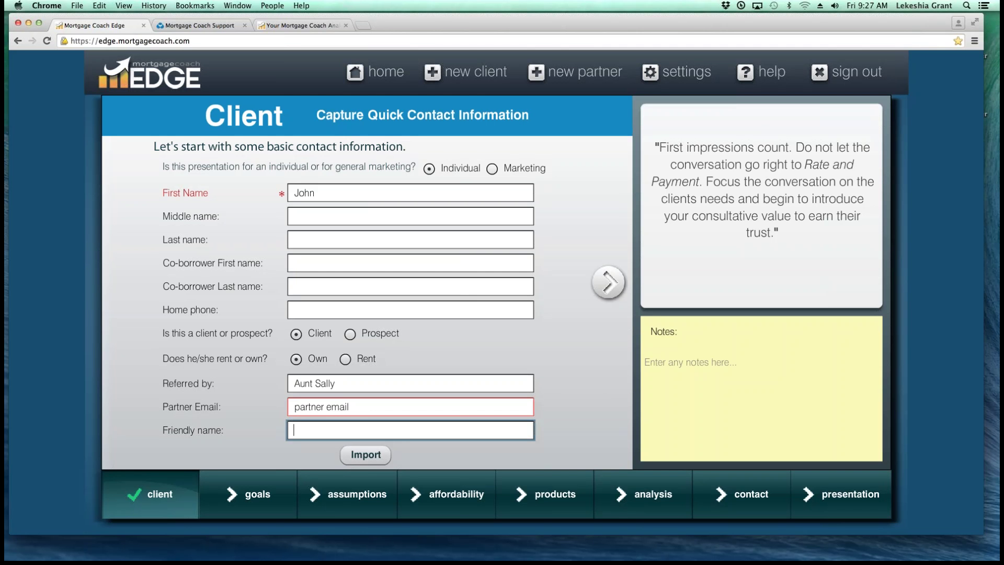
type("FHA vs. CONV")
Step: Select purchasing a new home as the client's goal and set the property value/purchase price to $3,250,000
left_click(608, 283)
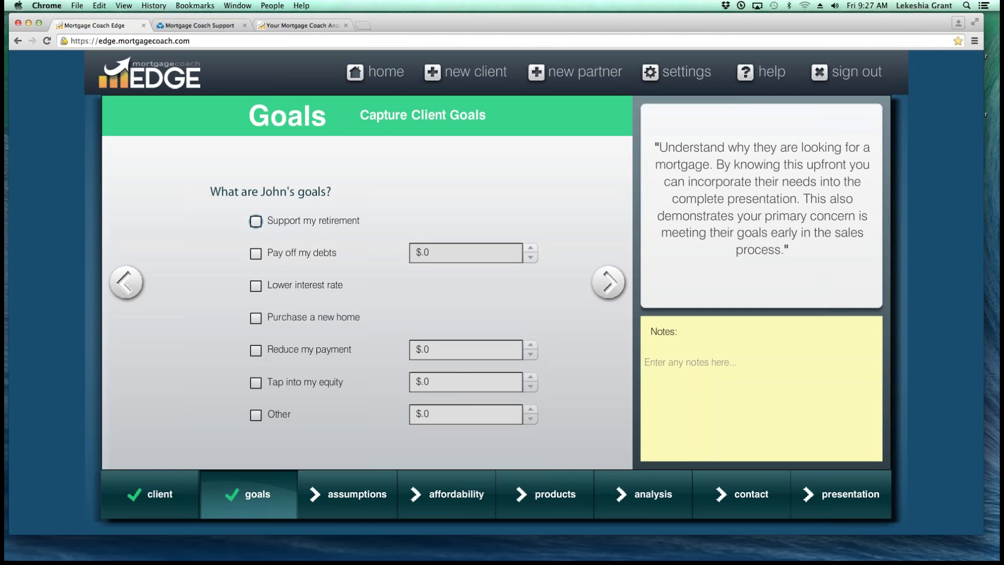
left_click(256, 317)
left_click(608, 282)
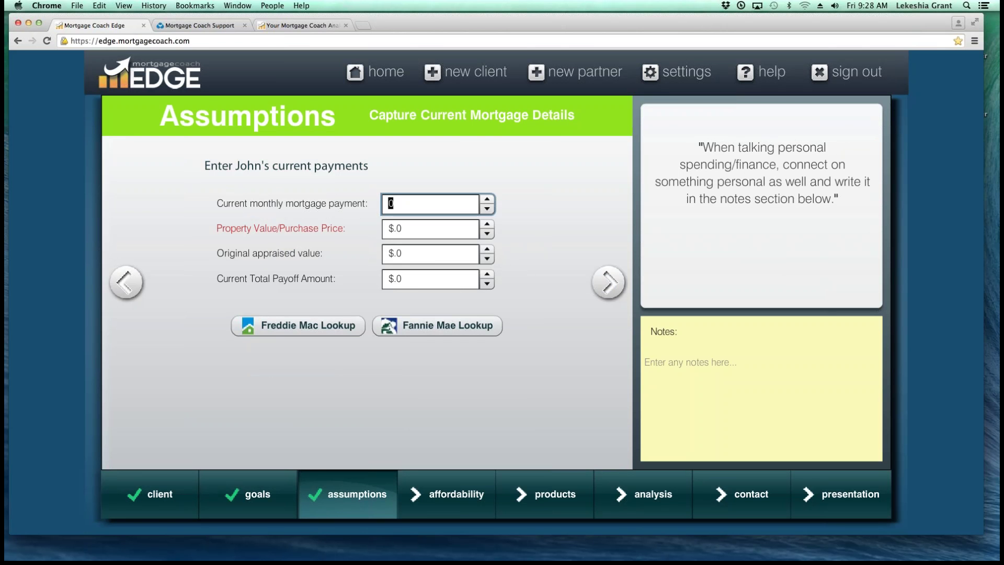
key("Tab")
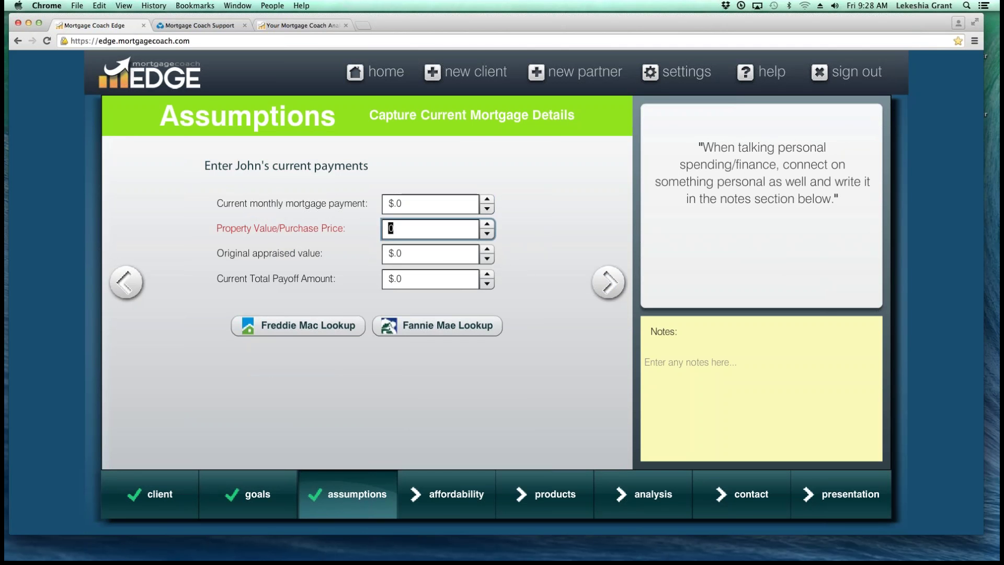
type("3250000")
Step: Set the client's current annual gross income to $108,000 and the credit status to Good in the affordability details
left_click(607, 283)
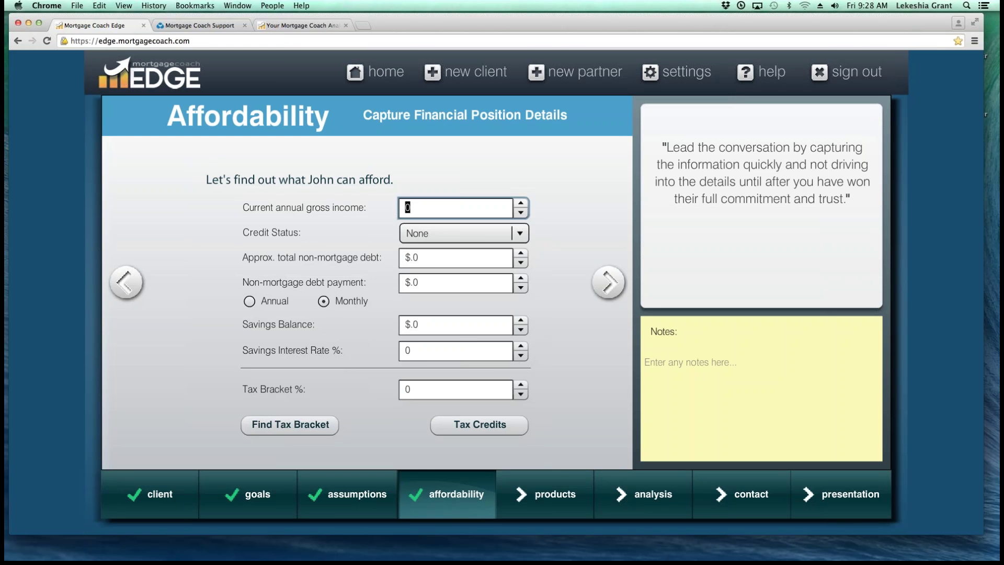
type("108000")
key("Tab")
key("space")
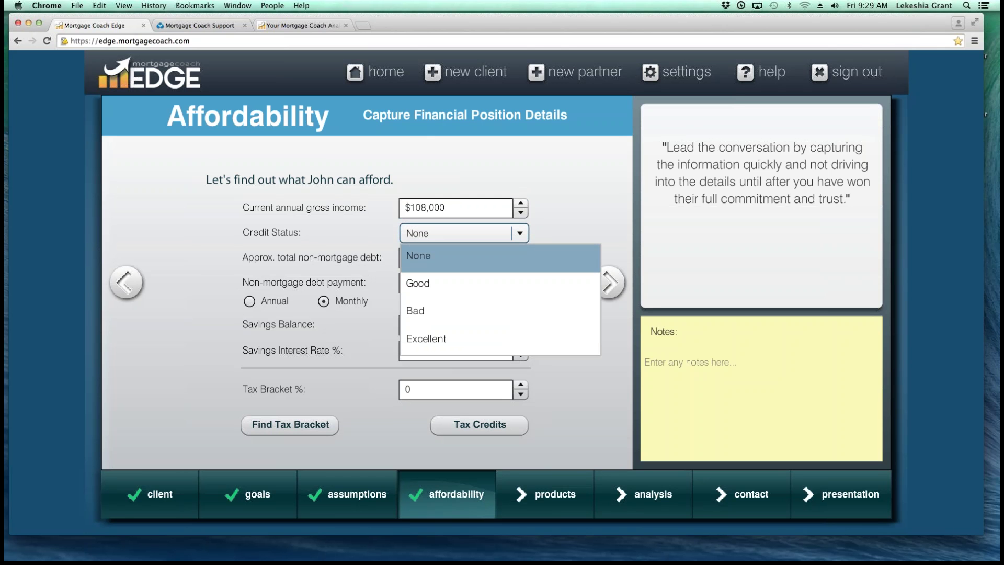
key("Down")
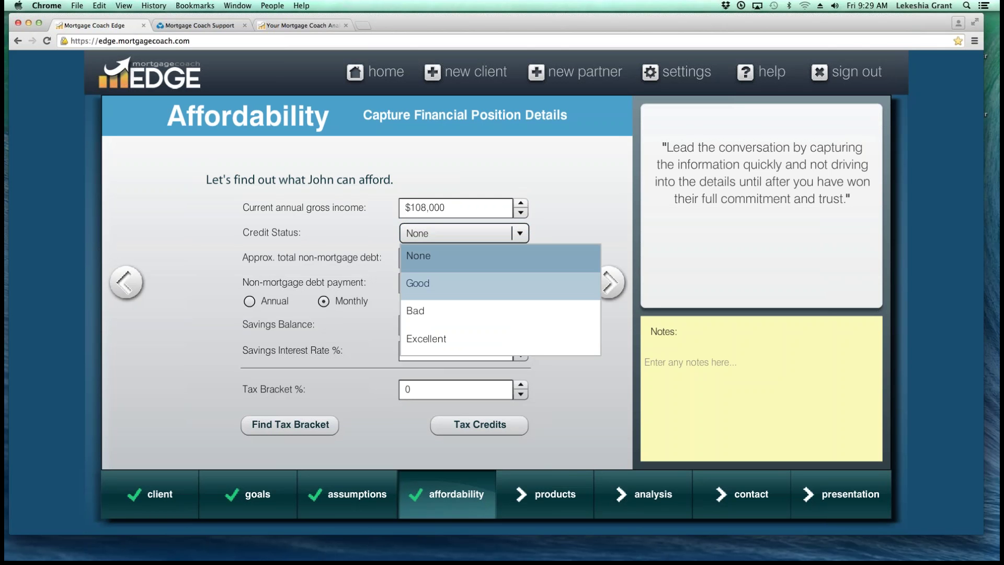
key("Return")
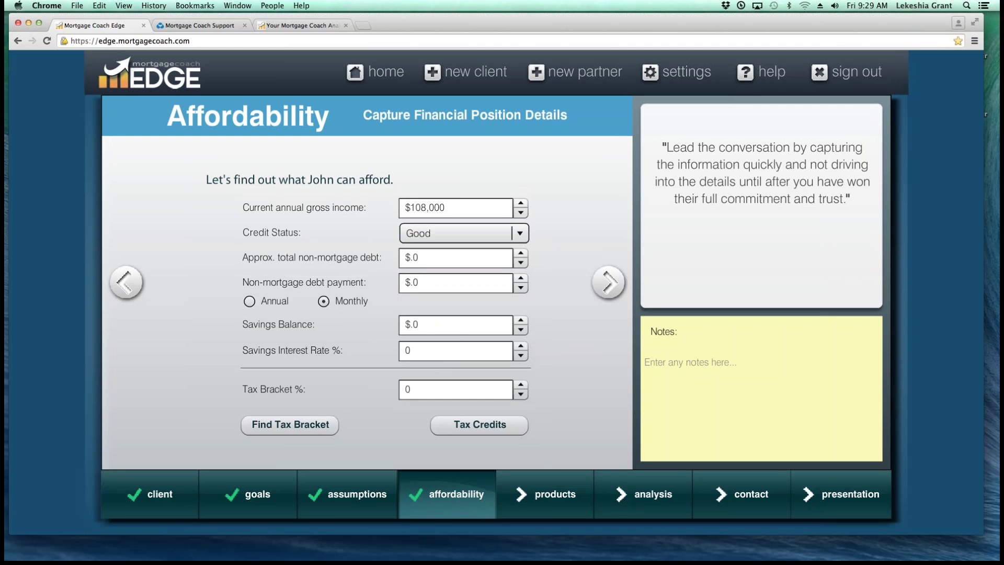
Step: Set the monthly non-mortgage debt payment to $1,000
key("Tab")
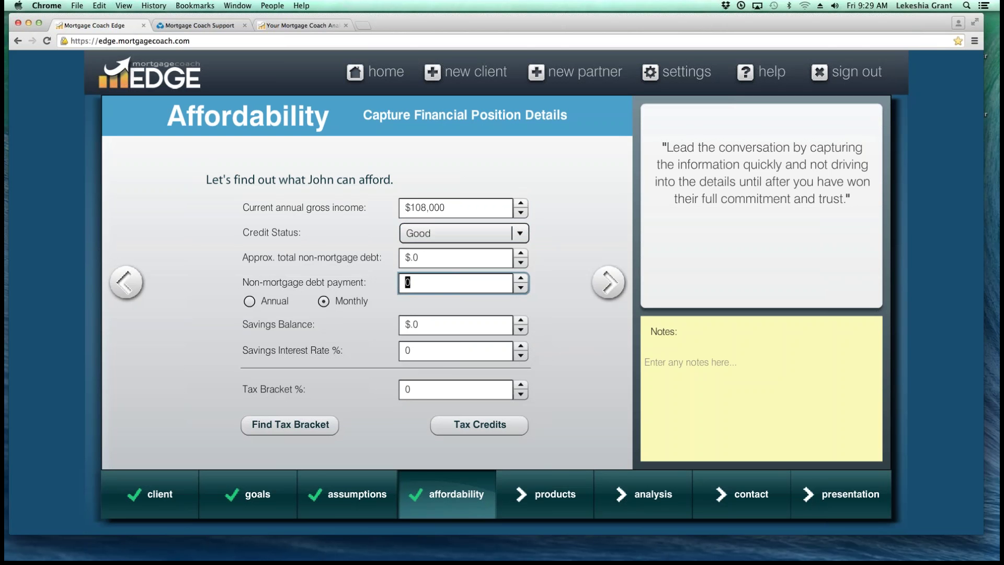
type("000")
left_click(408, 325)
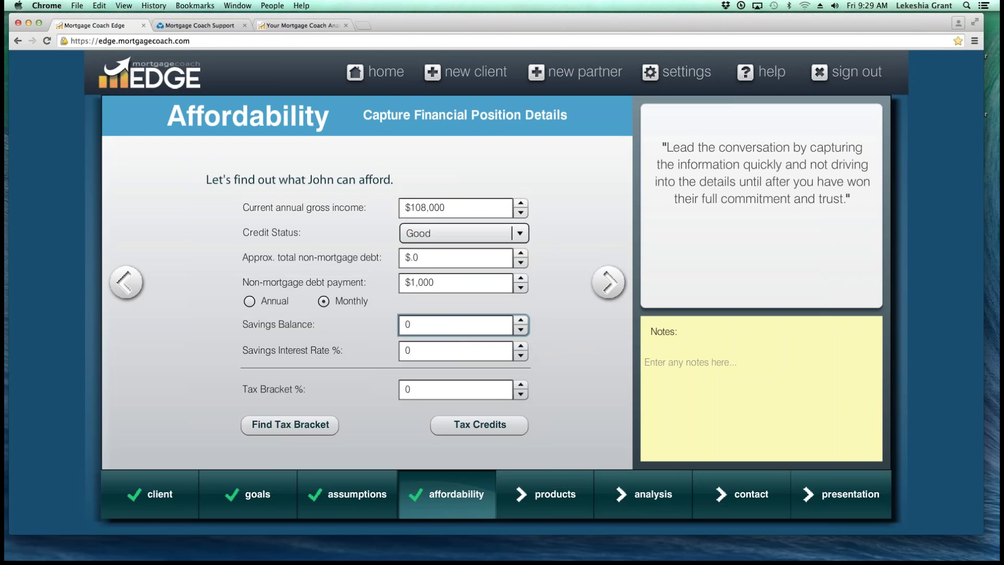
Step: Set the client's savings balance to $60,000 and the savings interest rate to 0.2% in the affordability details
key("BackSpace")
type("60000")
key("Tab")
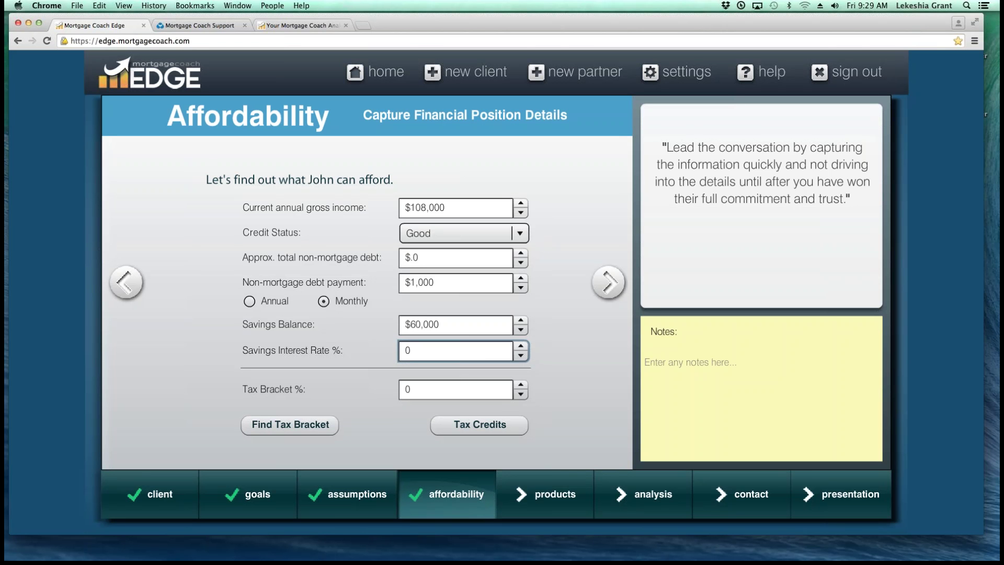
key("BackSpace")
type(".2")
key("Tab")
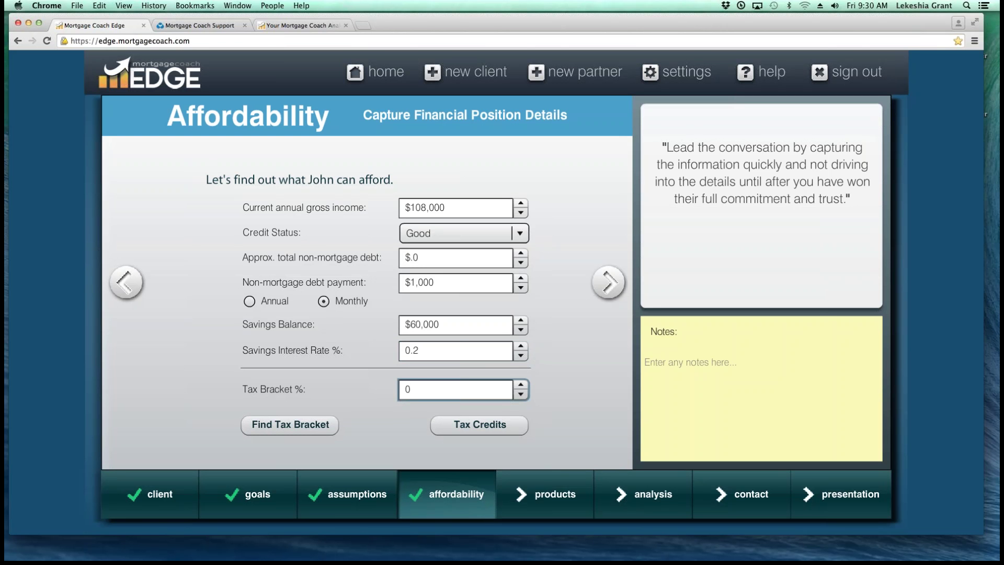
Step: Look up the federal tax brackets and set the client's tax bracket to 28%
left_click(290, 425)
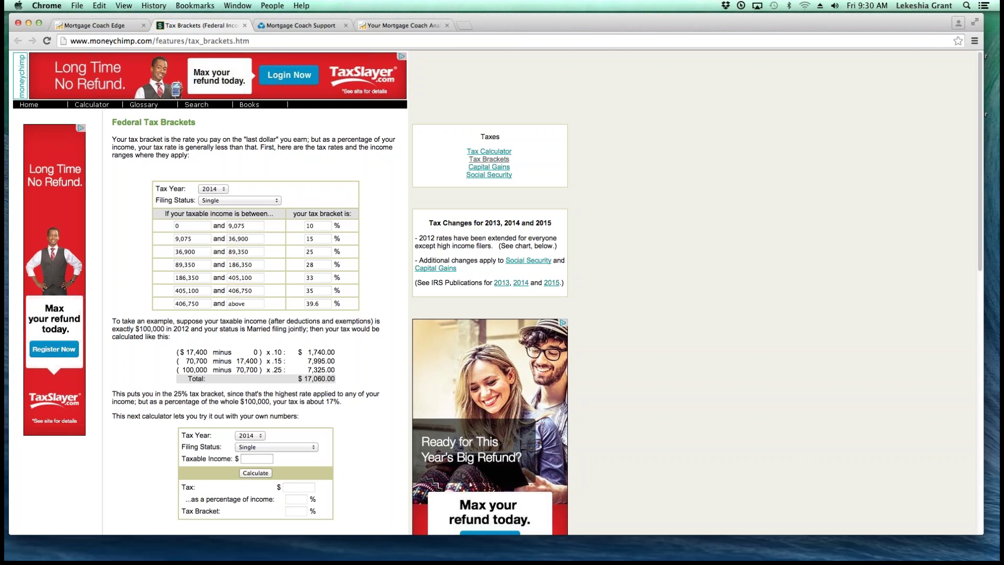
left_click(244, 25)
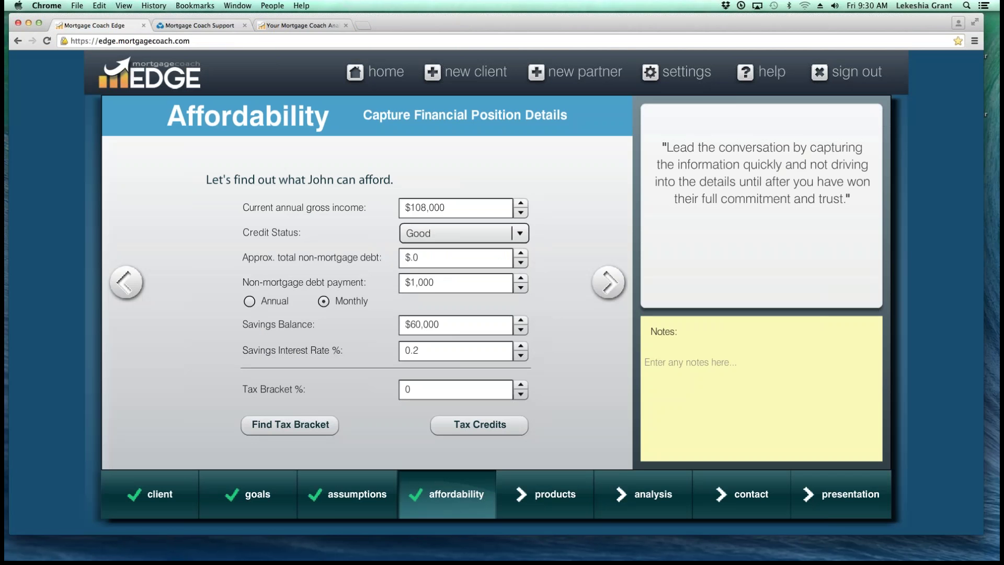
left_click(408, 390)
type("28")
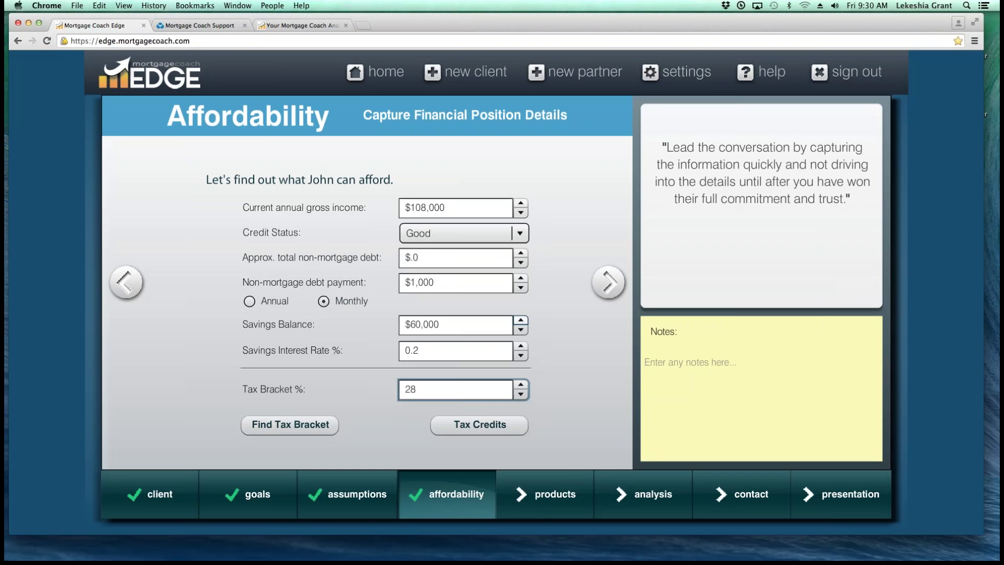
Step: Skip the desired spending details and name the first product FHA 3.5% dwn
left_click(609, 282)
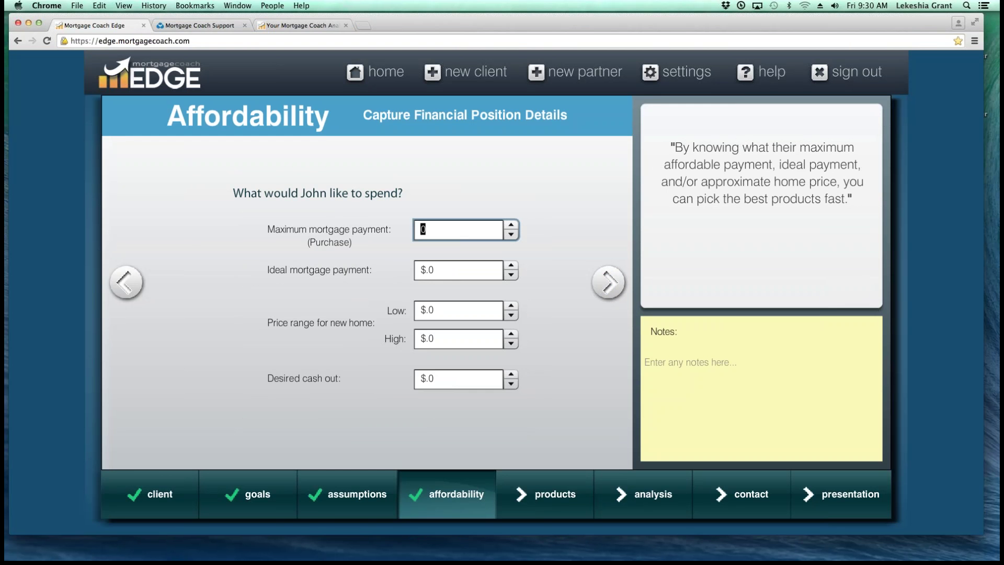
left_click(608, 283)
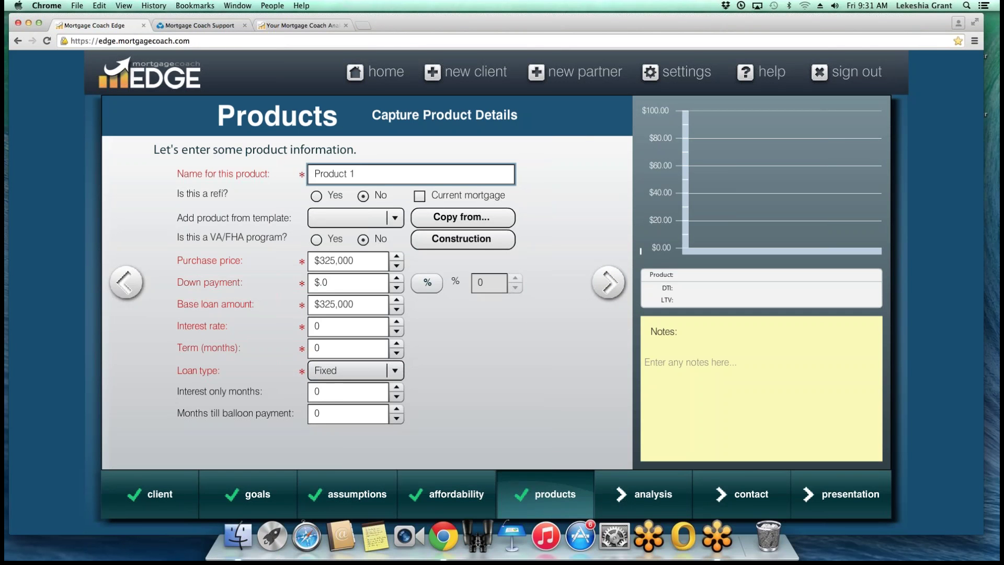
key("super+Tab")
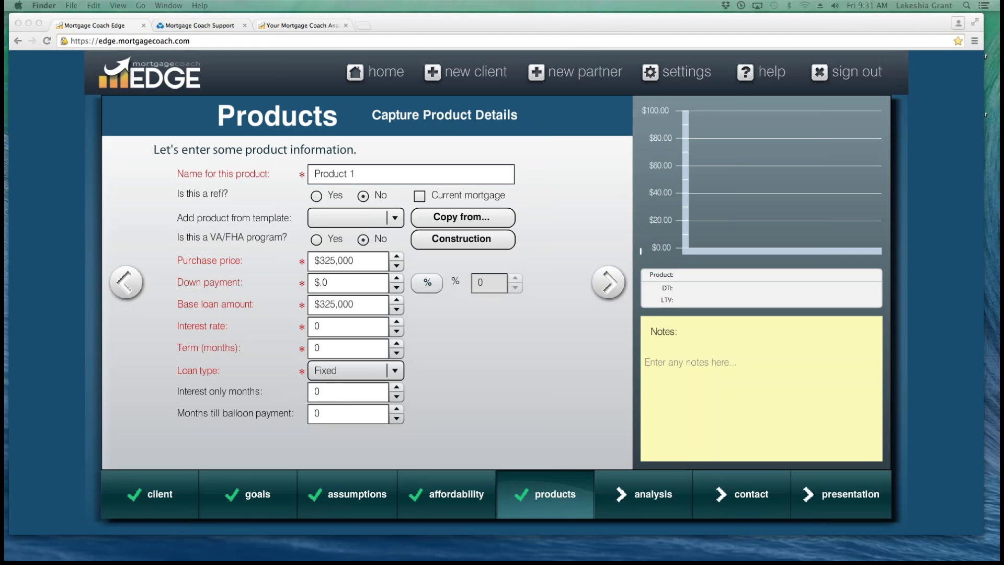
key("super+Tab")
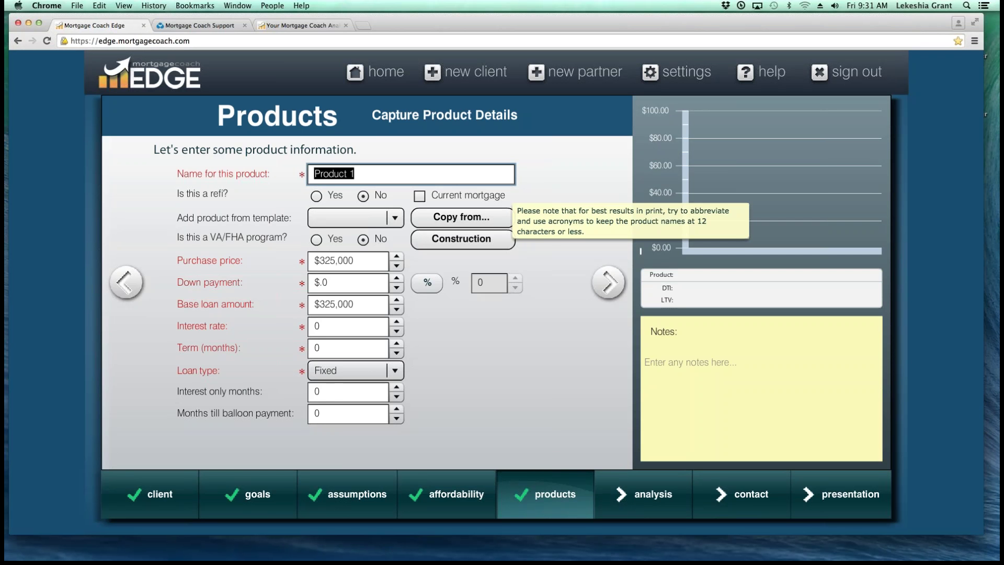
type("FHA 3.5")
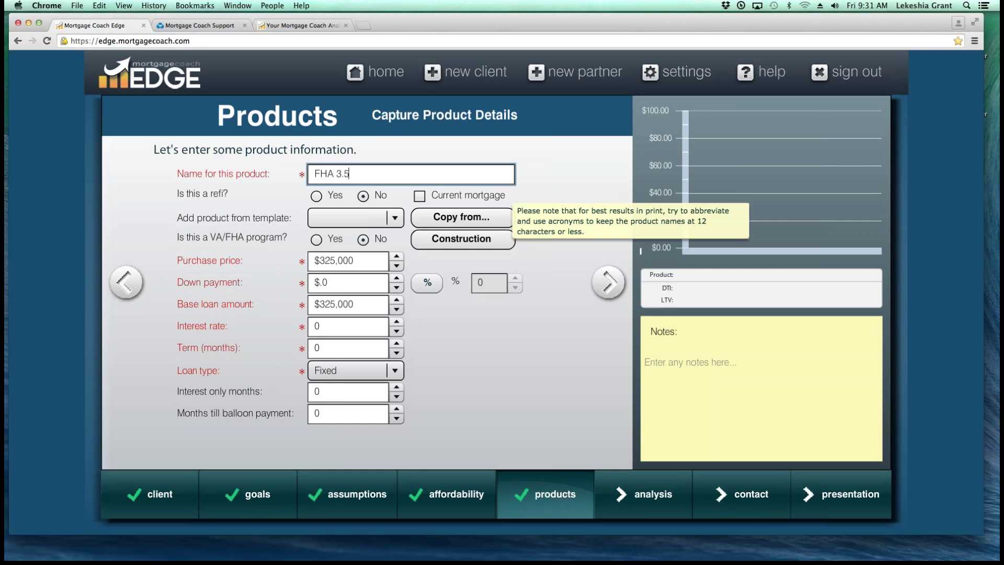
type("% dwn")
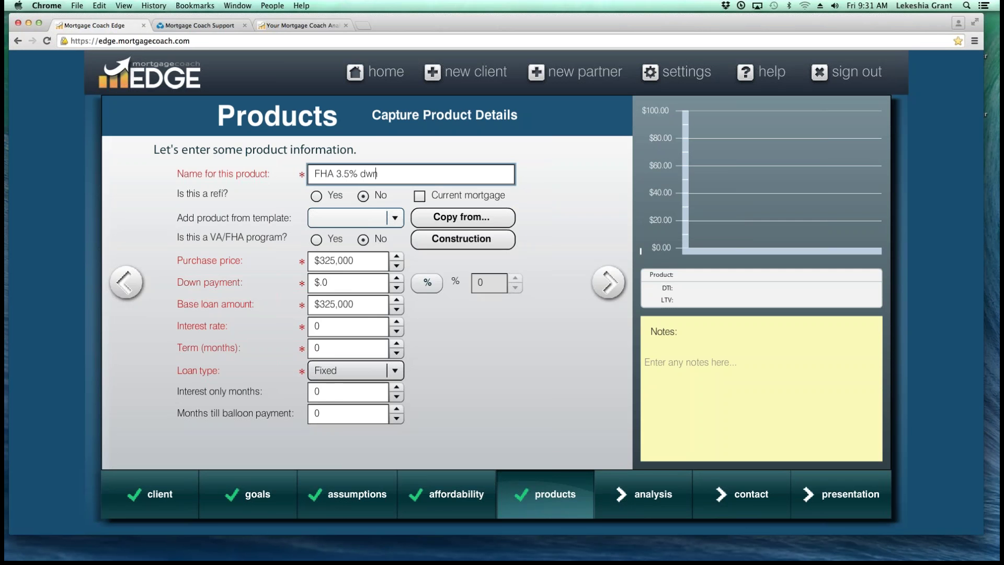
Step: Fill the product from the FHA 30yr Purchase 3.5% Down template and set its interest rate to 3.875%
left_click(355, 218)
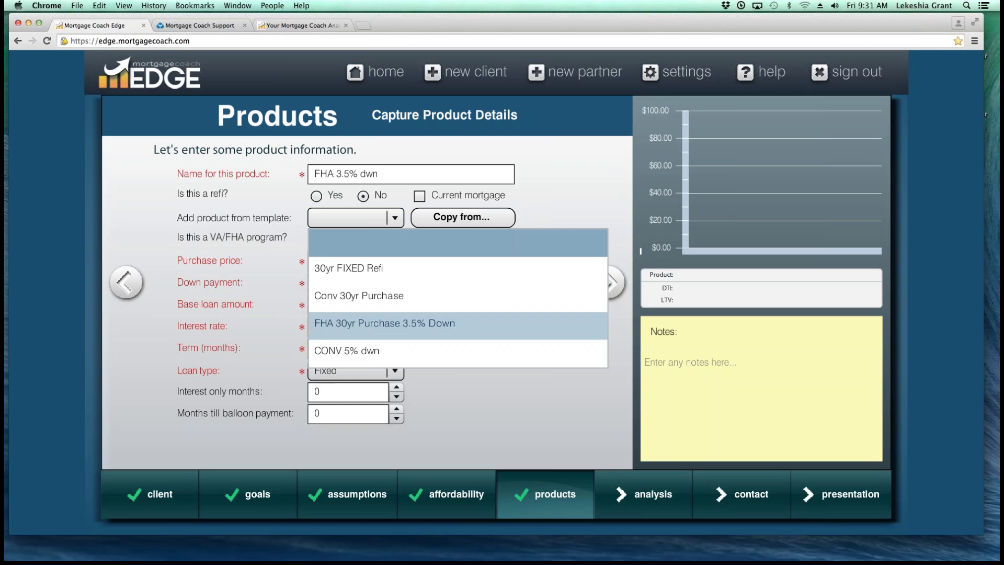
key("Return")
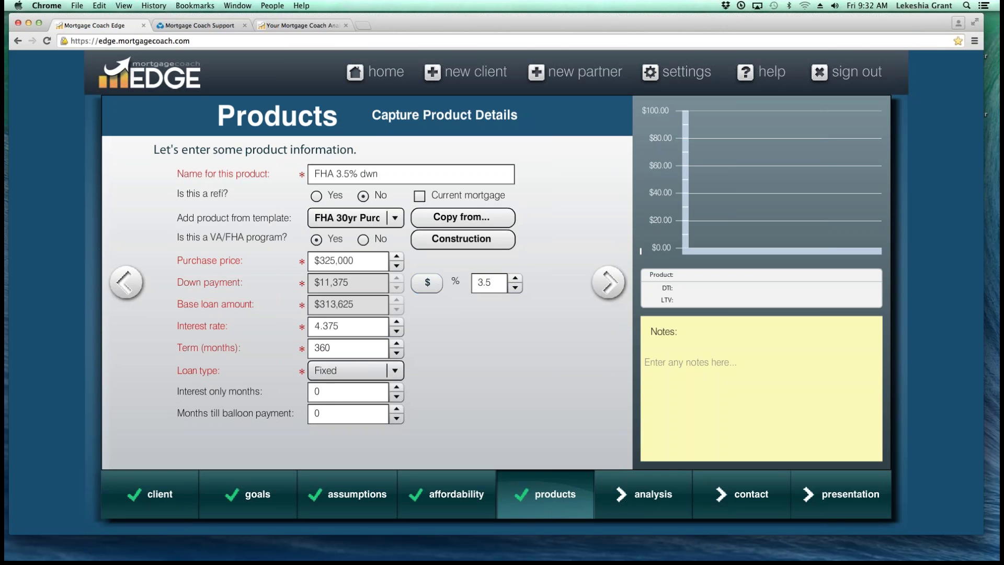
left_click_drag(340, 326, 312, 325)
key("Tab")
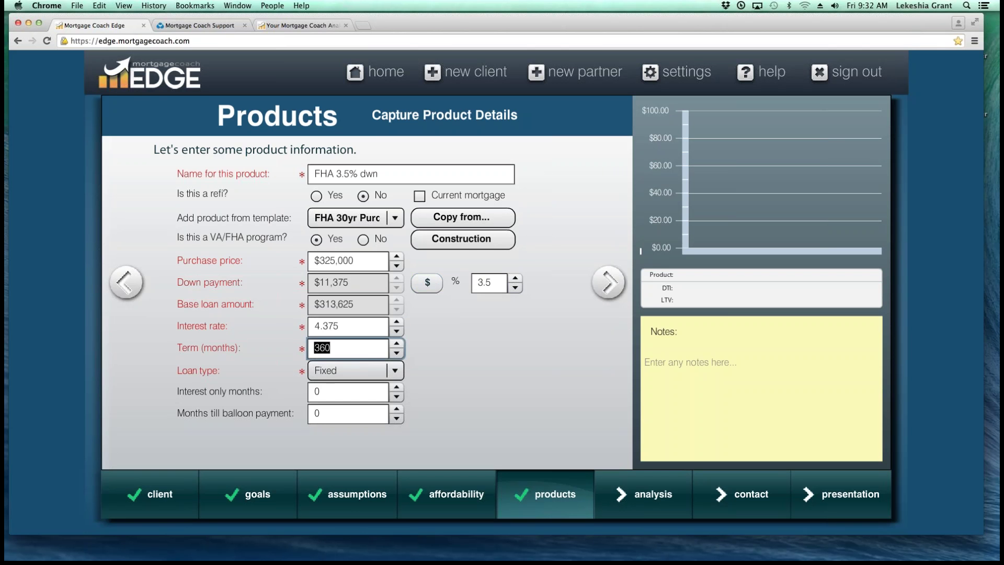
key("shift+Tab")
type("3.875")
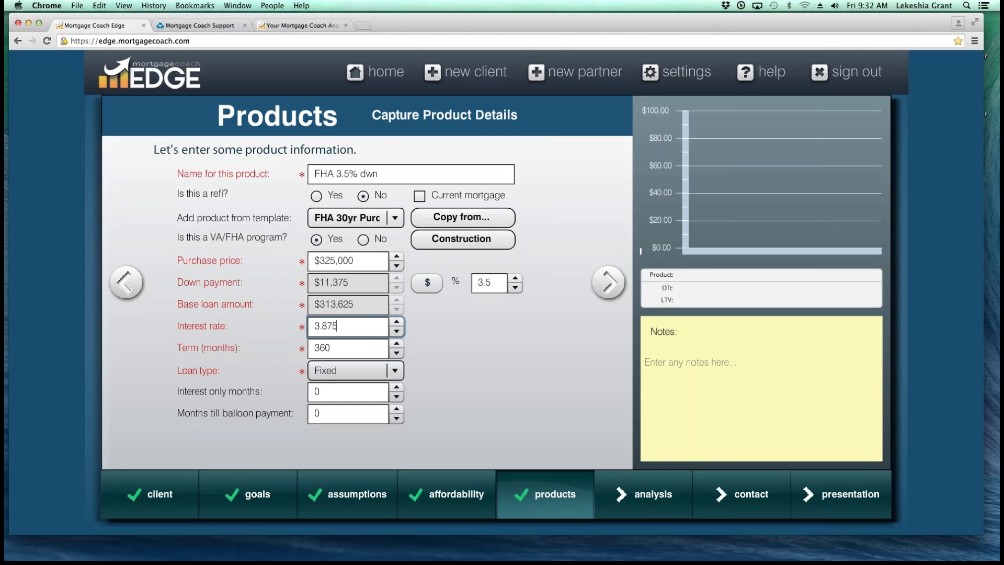
Step: Review the itemized closing cost fees of the FHA 3.5% dwn product and apply them to the loan
left_click(609, 283)
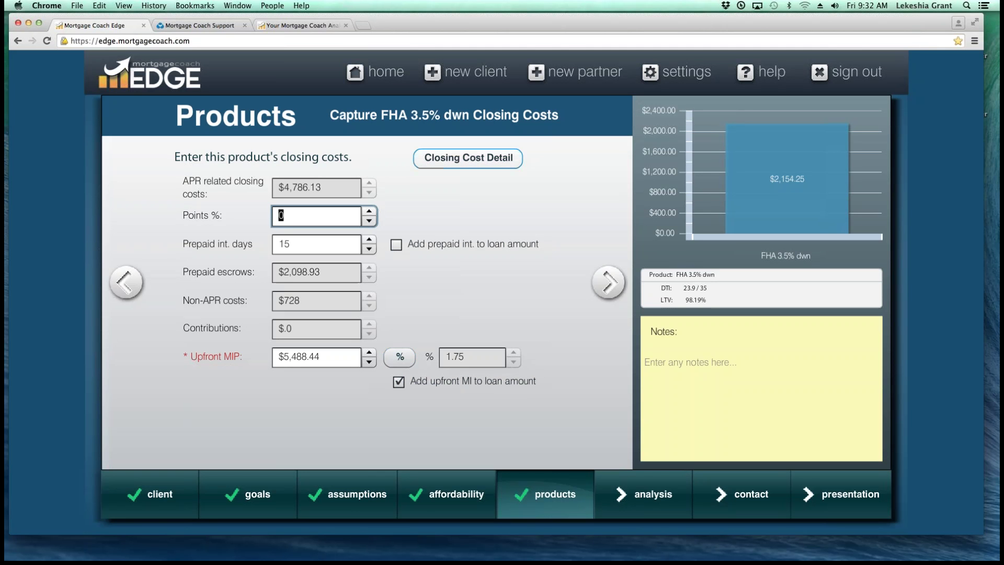
left_click(468, 158)
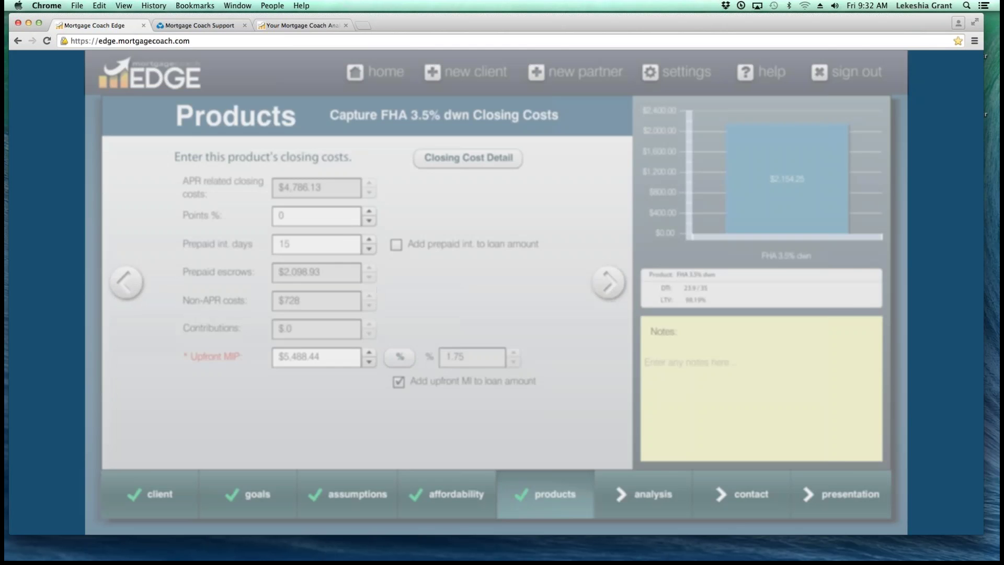
scroll(497, 224, "down", 4)
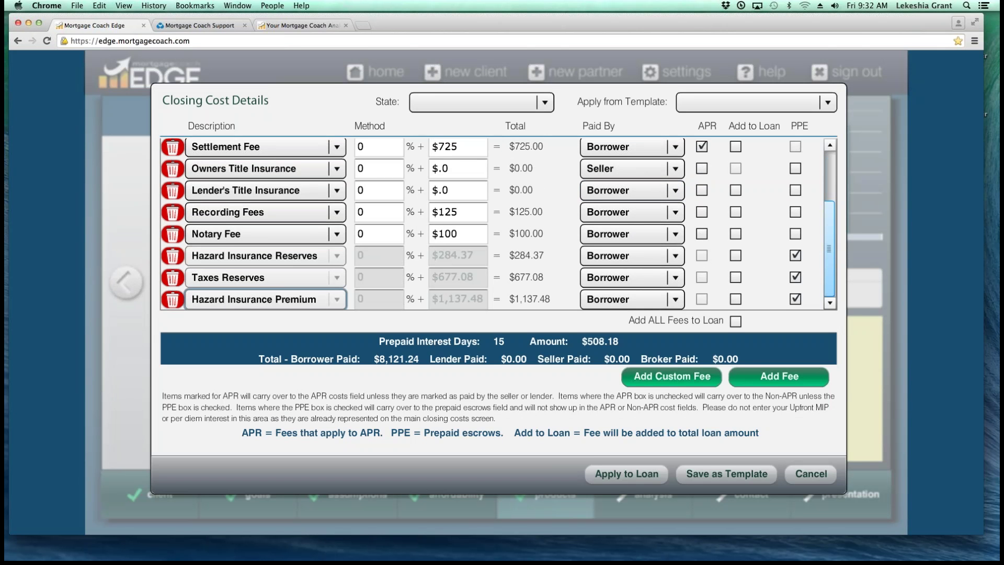
scroll(497, 224, "up", 4)
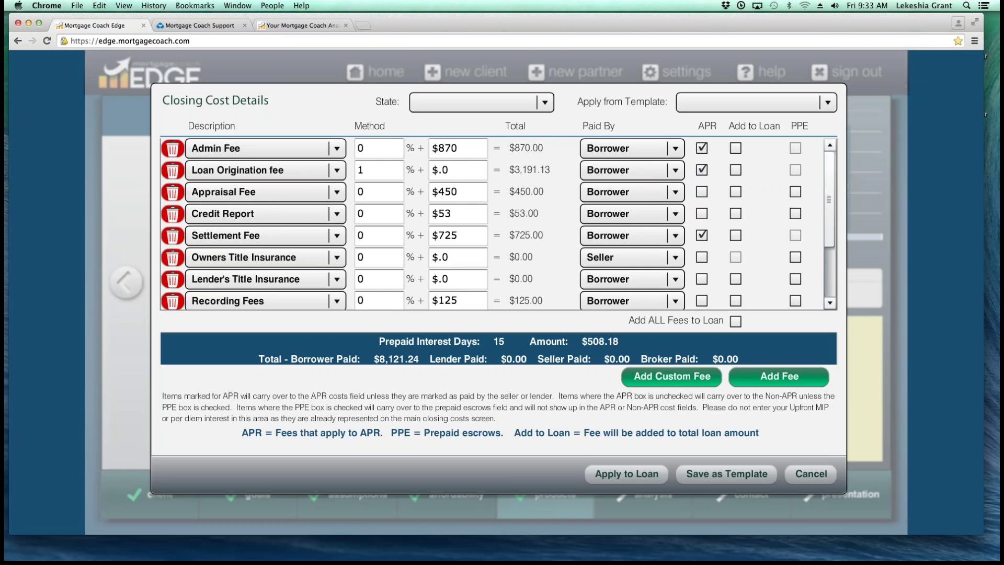
left_click(626, 473)
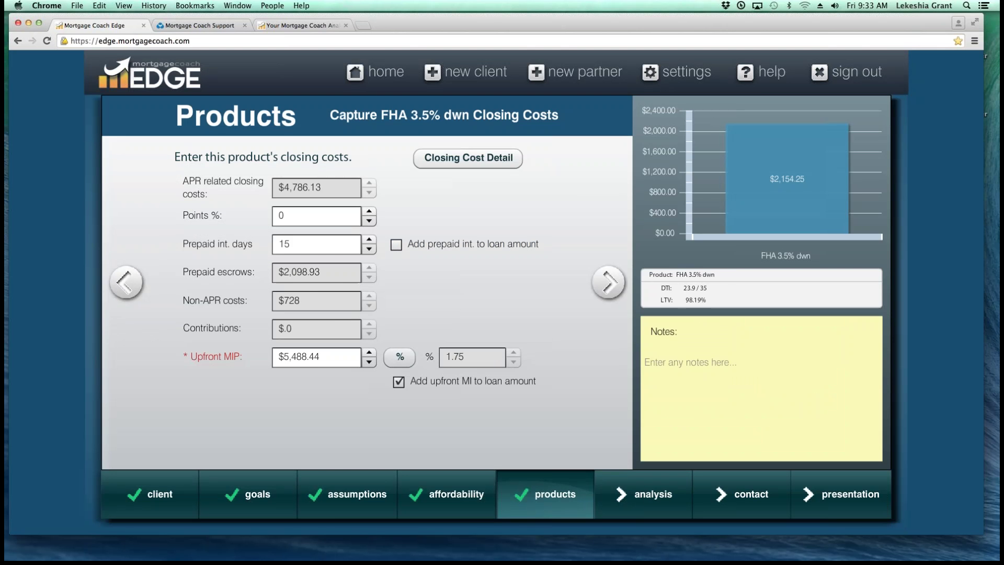
Step: Review the FHA product's monthly costs, checking the MI cutoff percentage and month, hazard insurance reserves and tax reserves
left_click(608, 282)
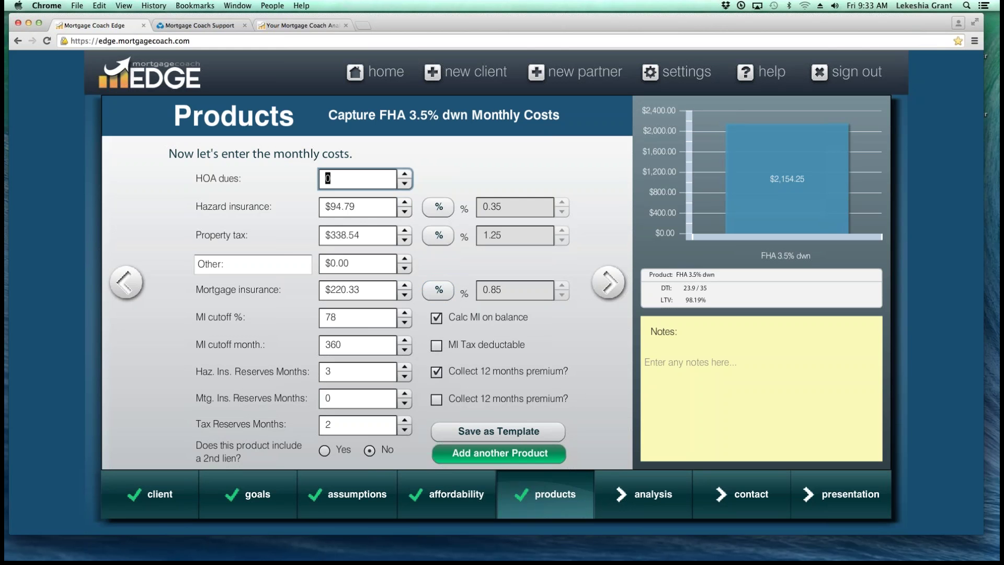
left_click(336, 317)
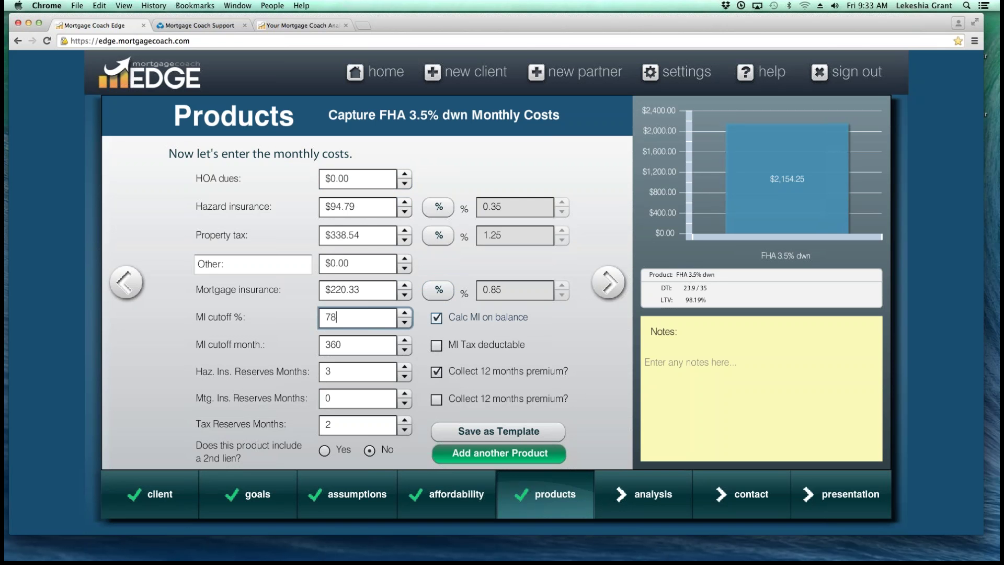
left_click(341, 345)
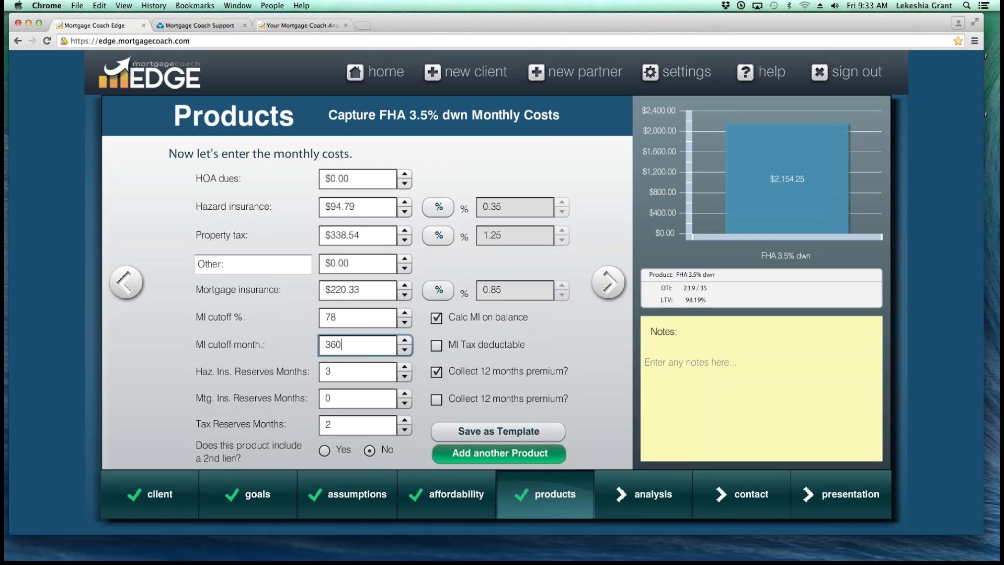
left_click(356, 371)
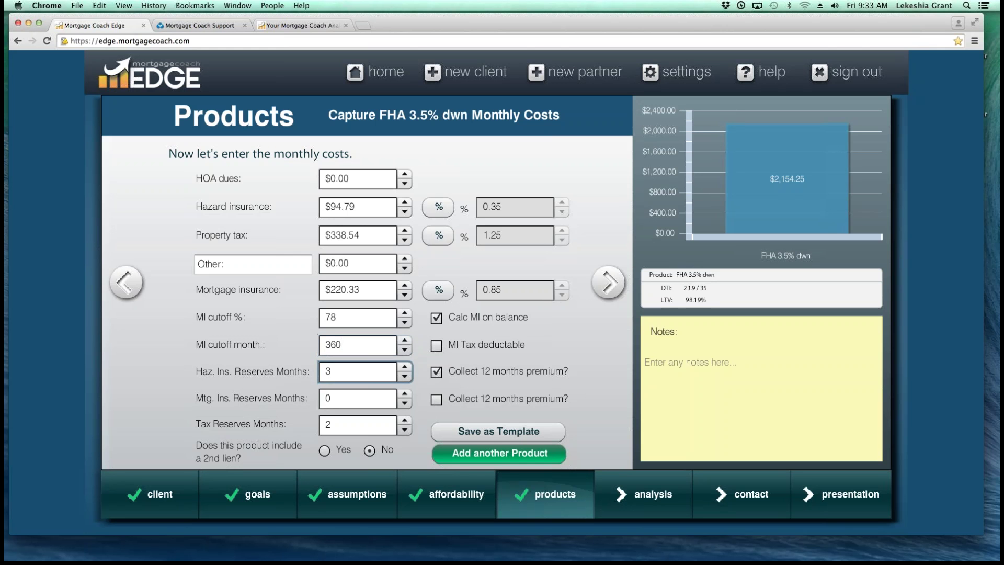
left_click(356, 424)
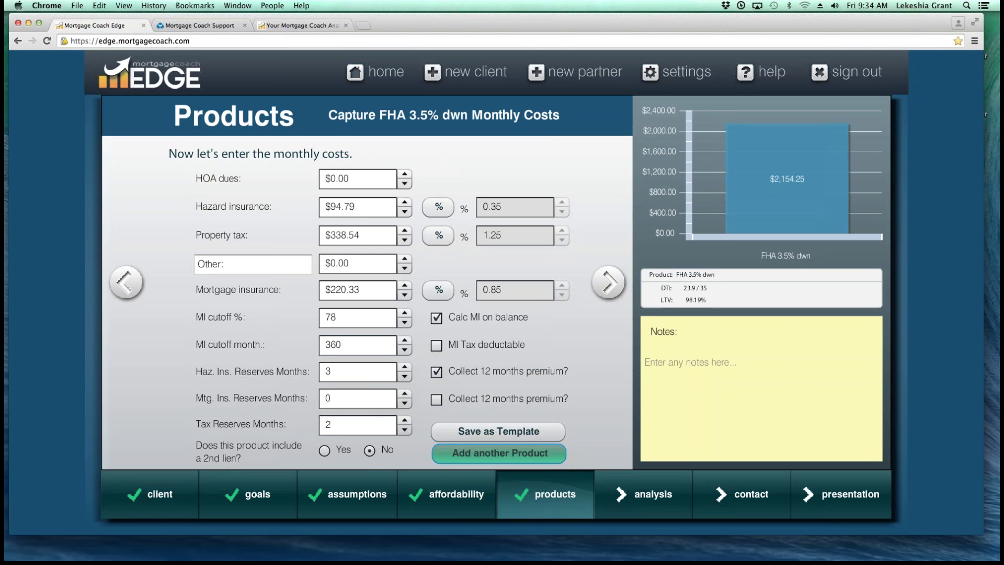
Step: Add a second product named CONV 5% dwn and copy the details of the FHA 3.5% dwn product into it
left_click(500, 453)
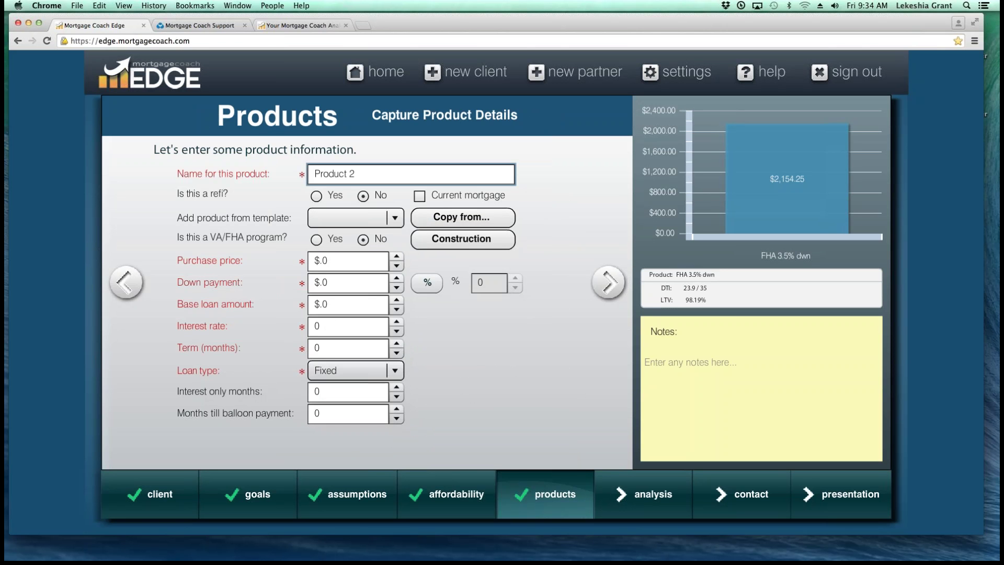
triple_click(366, 174)
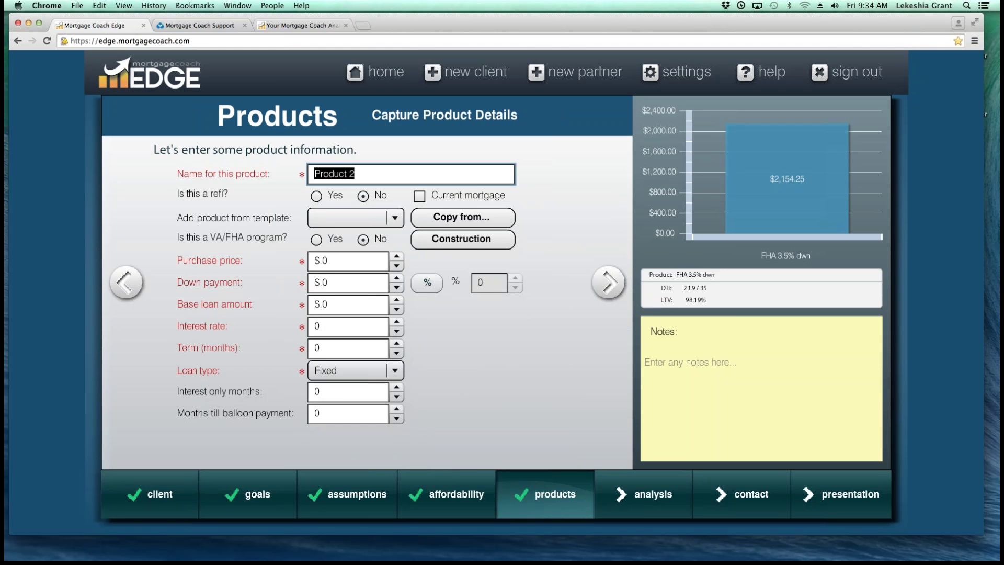
type("CO")
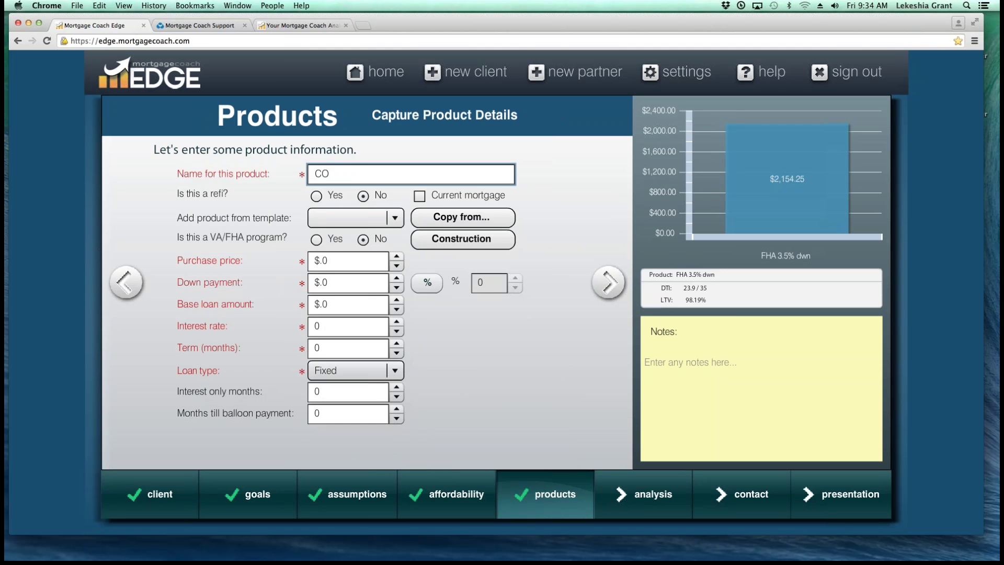
type("NV 5% dwn")
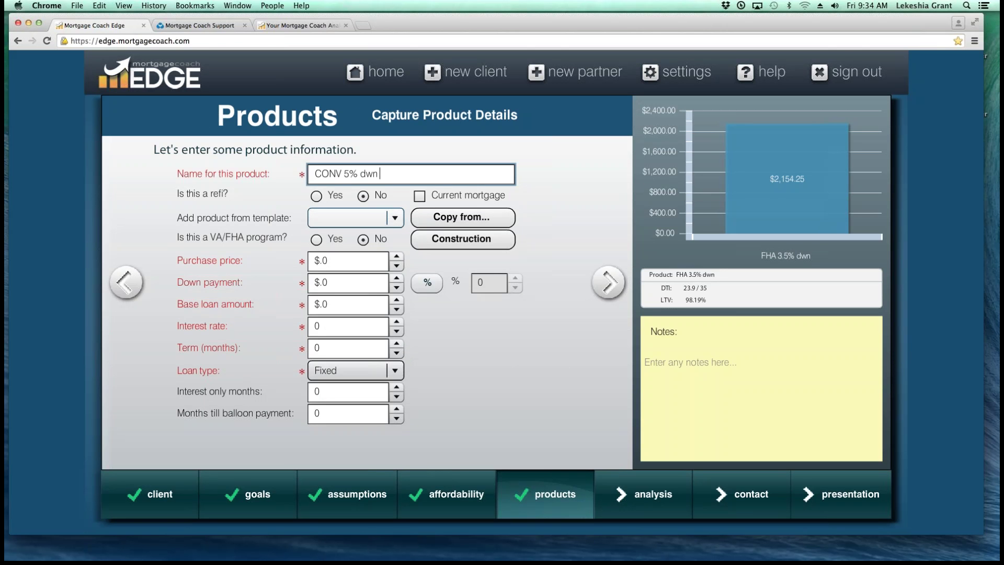
left_click(463, 217)
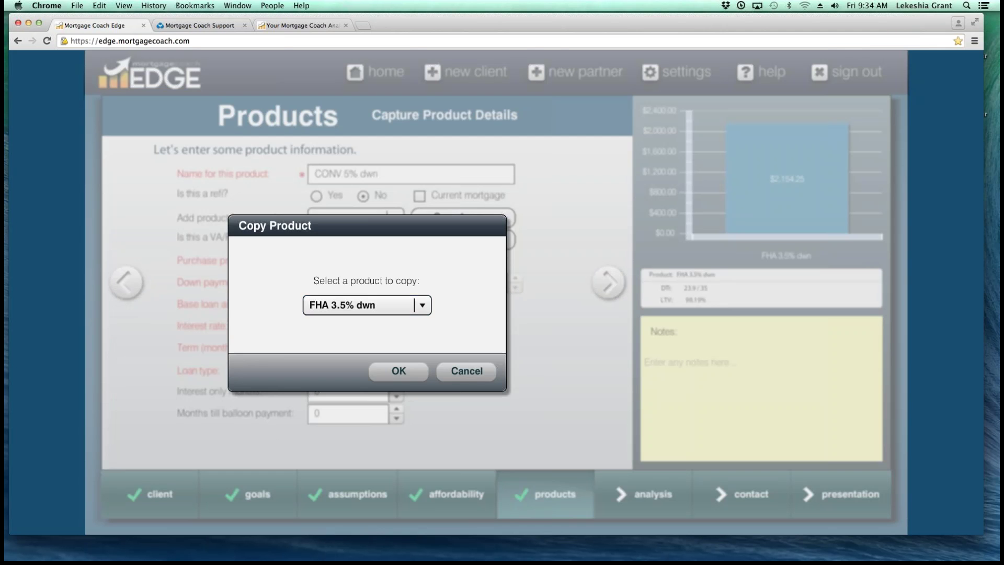
left_click(399, 371)
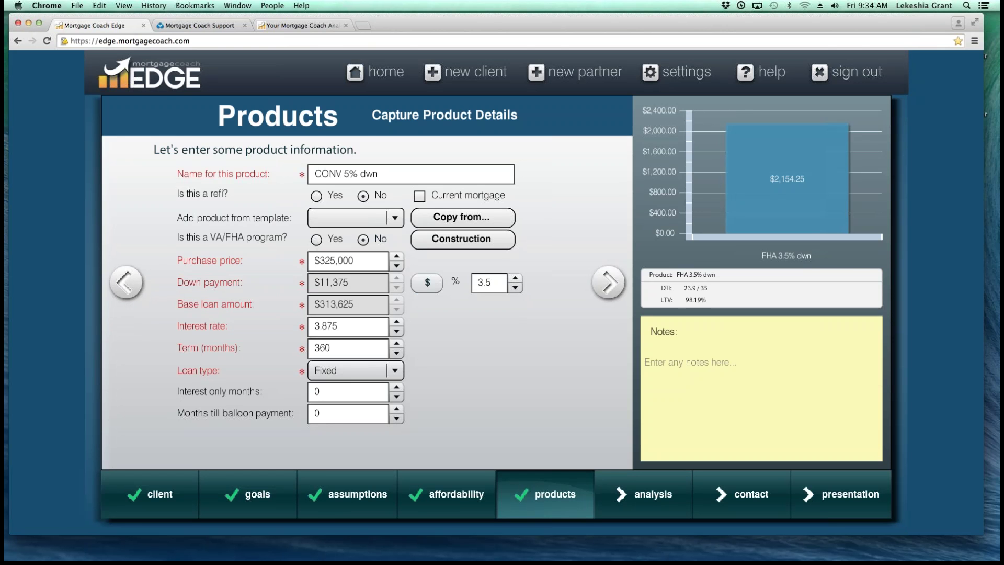
Step: Set the CONV 5% dwn product's down payment to 5% and its interest rate to 4.125%
key("Tab")
type("5")
key("Tab")
type("4.125")
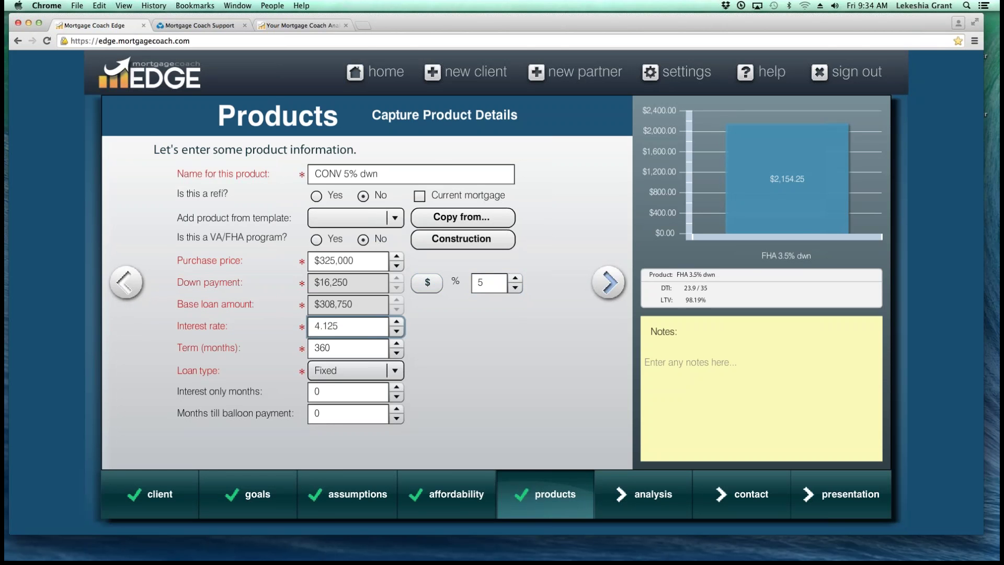
Step: Accept the CONV 5% dwn product details and closing costs, and set its mortgage insurance to 0.97% in the monthly costs
left_click(602, 282)
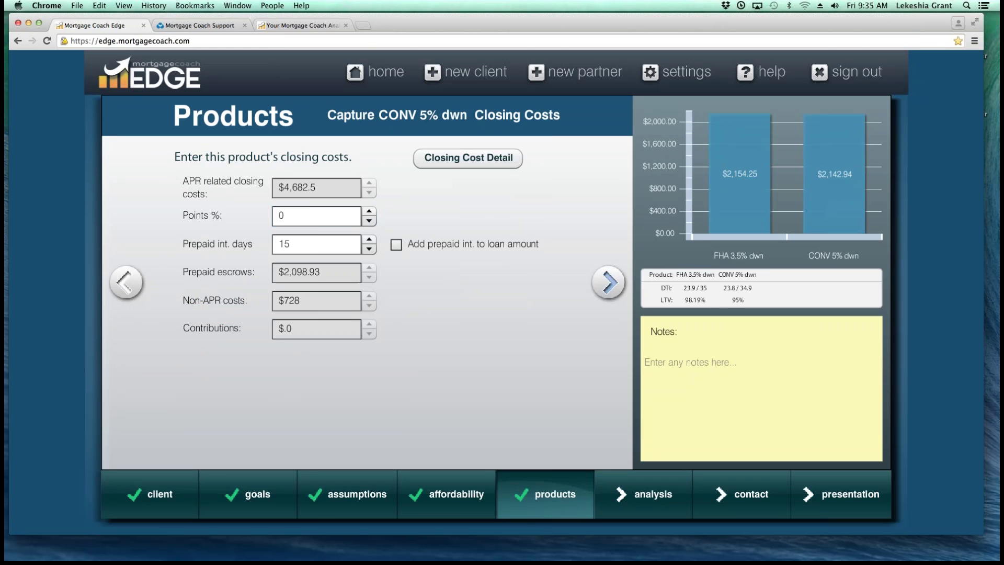
left_click(608, 282)
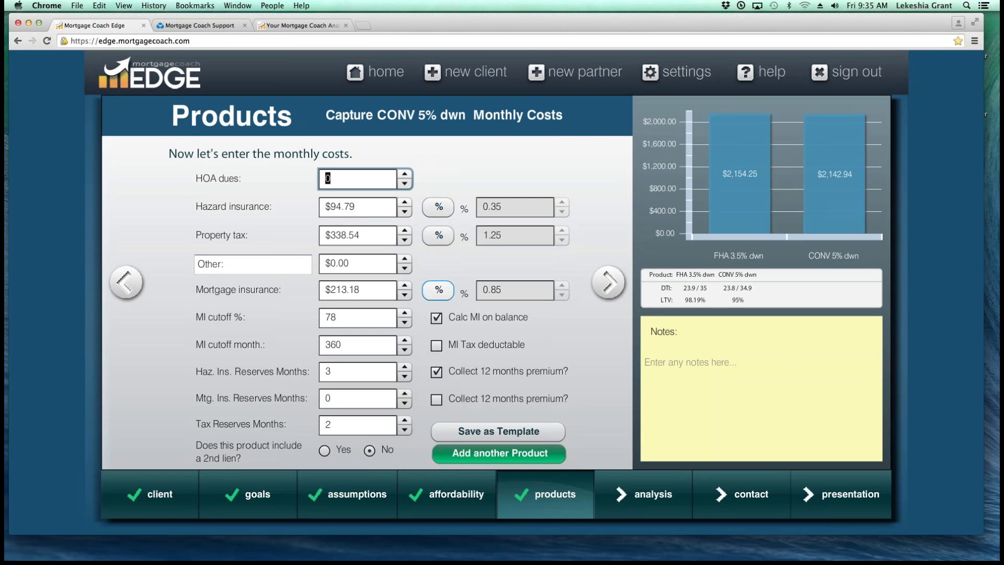
left_click(438, 290)
left_click(515, 290)
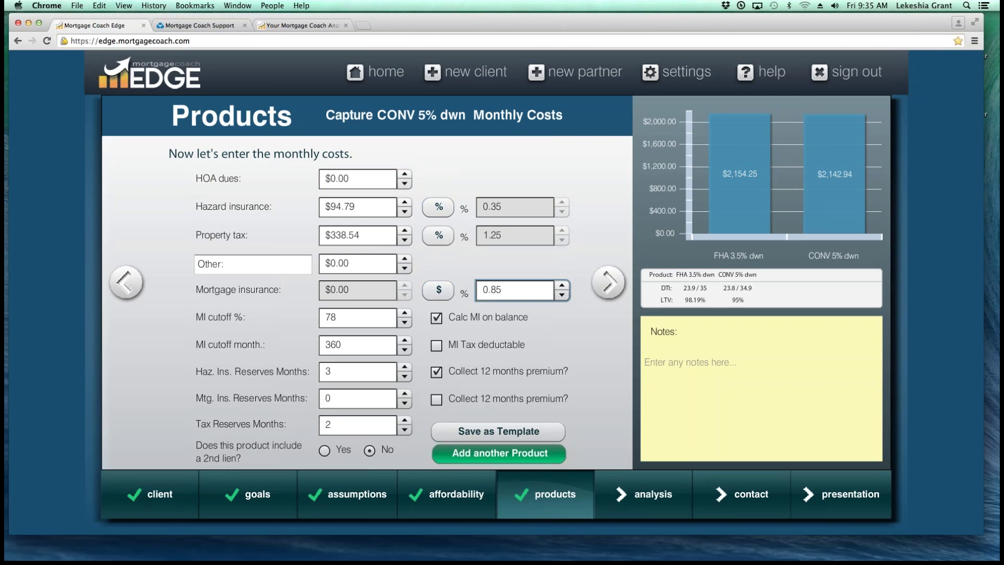
key("BackSpace")
key("BackSpace")
type("97")
Step: Turn off calculating MI on balance for CONV 5% dwn, set its MI cutoff month to 0 and check the reserve months
left_click(436, 318)
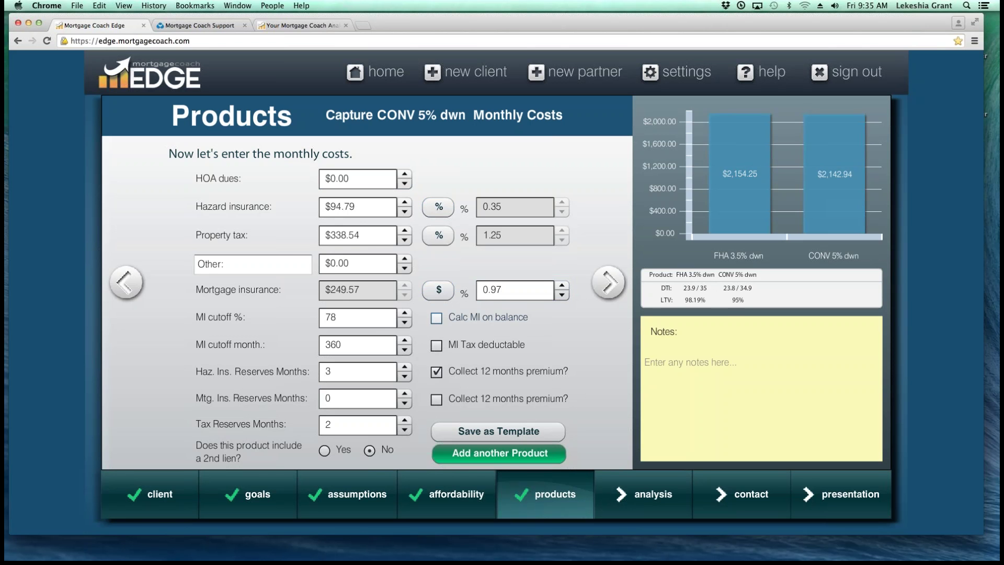
key("Tab")
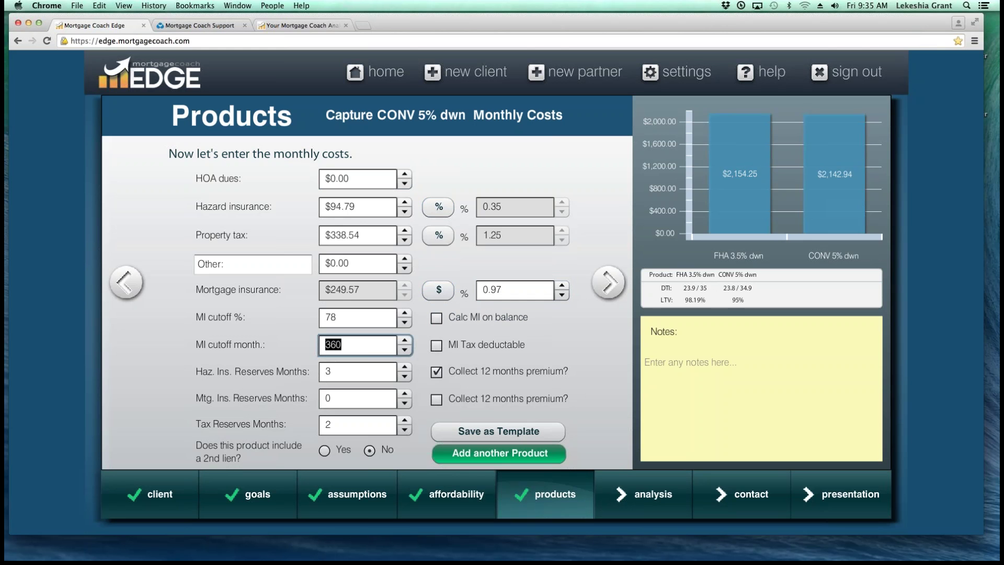
key("BackSpace")
type("0")
key("Tab")
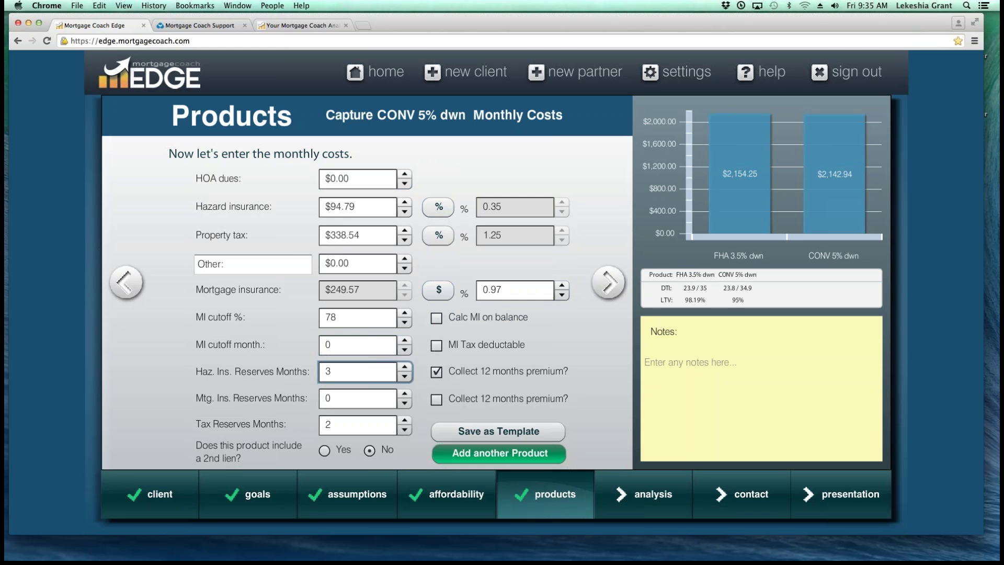
left_click(330, 424)
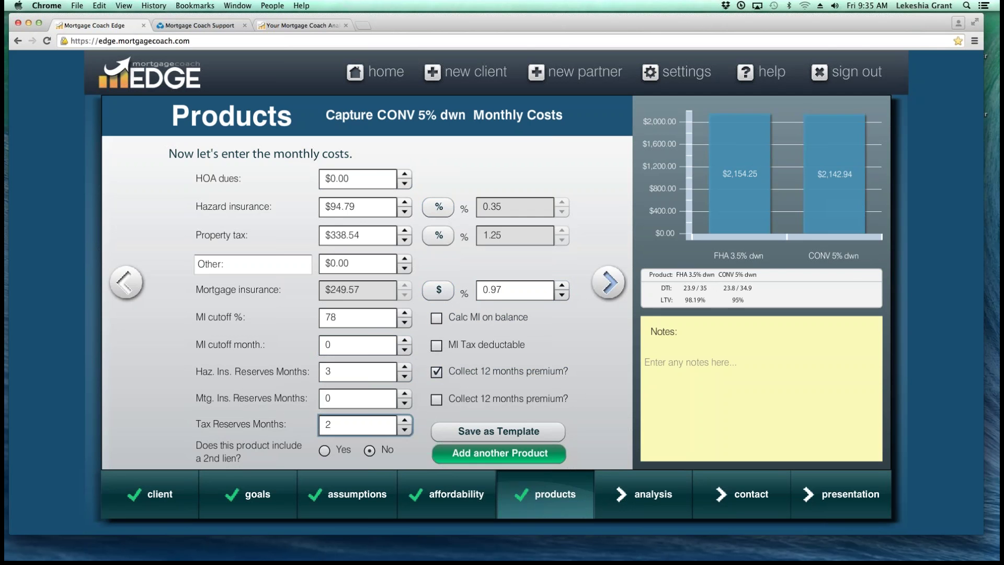
Step: Set the analysis summary's property appreciation rate to 3% and check its short-term and long-term analysis periods
left_click(608, 283)
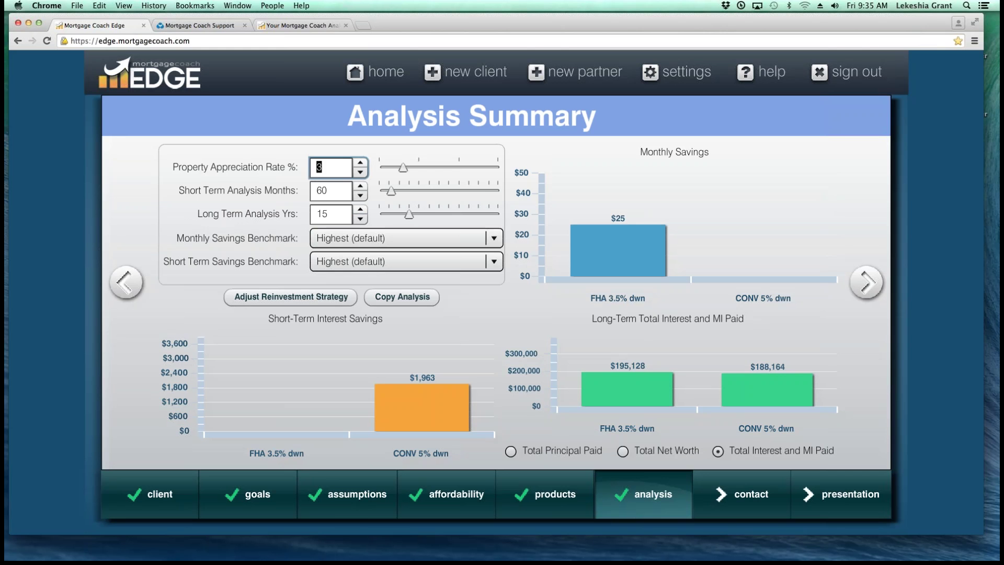
type("3")
left_click(330, 190)
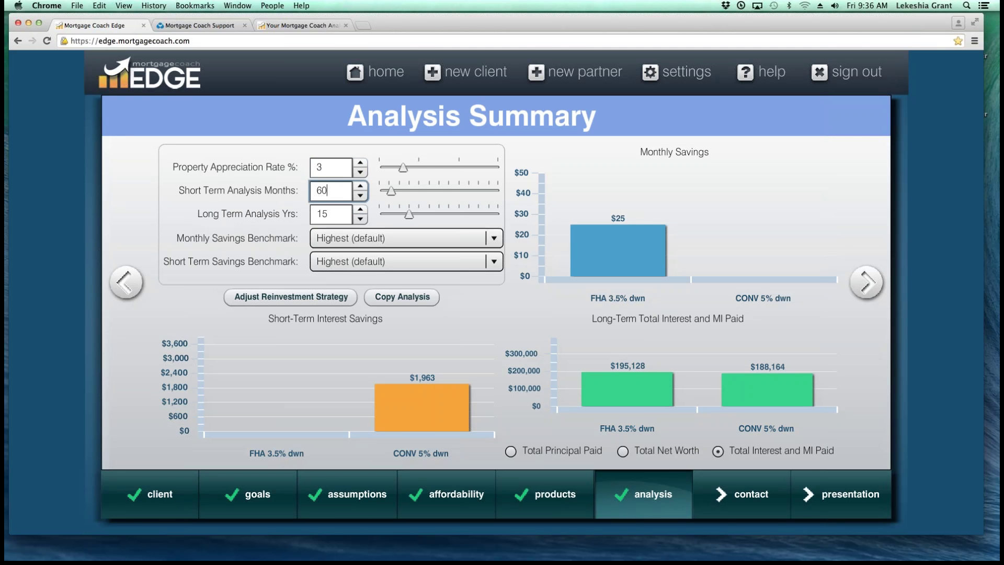
left_click(326, 213)
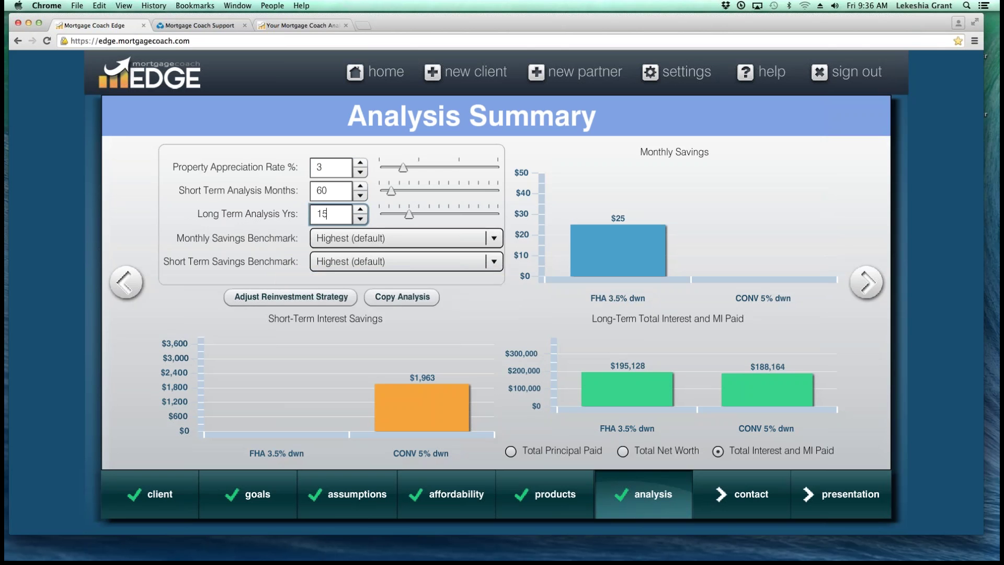
Step: Compare the two products' monthly savings, long-term total net worth and total principal paid in the analysis charts
mouse_move(618, 224)
left_click(622, 451)
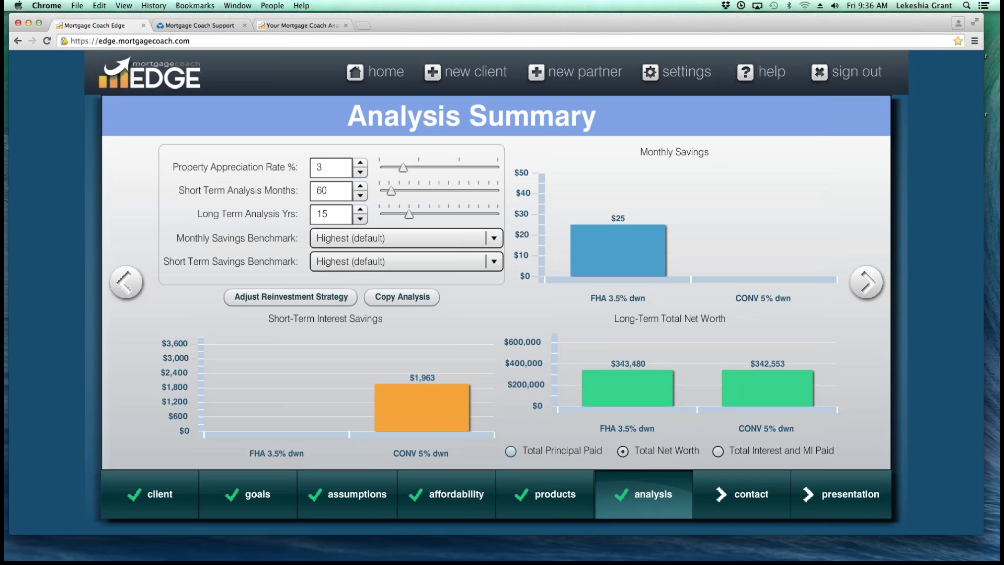
left_click(511, 451)
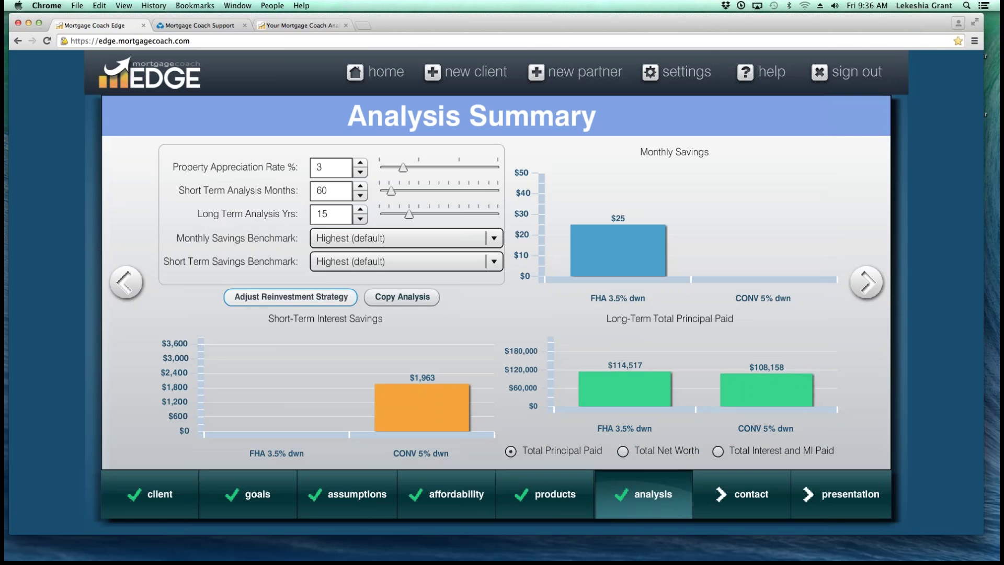
Step: Review the reinvestment strategy and its reduction payment fields, and set the long-term chart to Total Interest and MI Paid
left_click(291, 297)
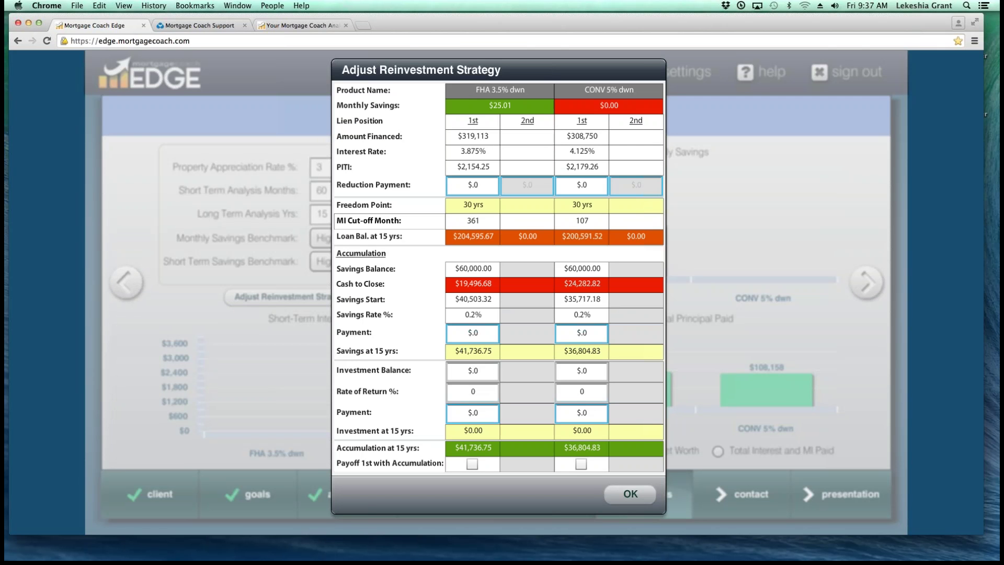
left_click(473, 184)
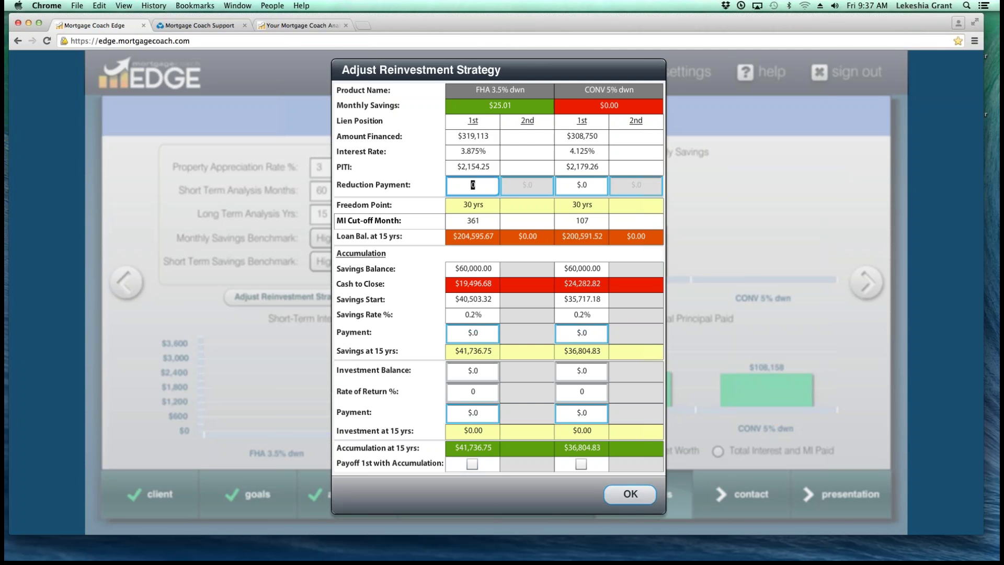
key("Tab")
left_click(630, 494)
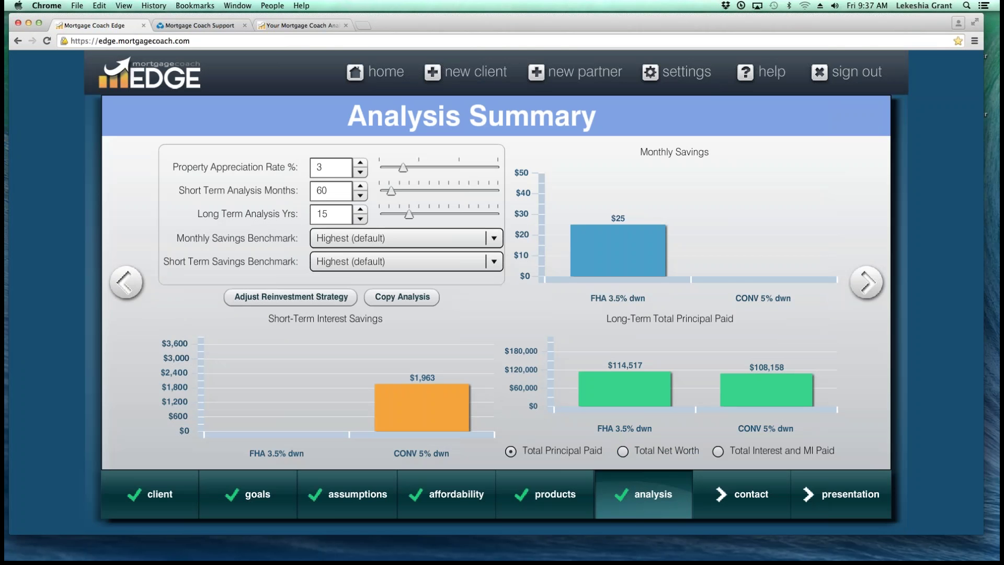
left_click(718, 451)
Step: Fill in the client's contact information with "borrower email" as the email address and TBD as the property street address
left_click(866, 282)
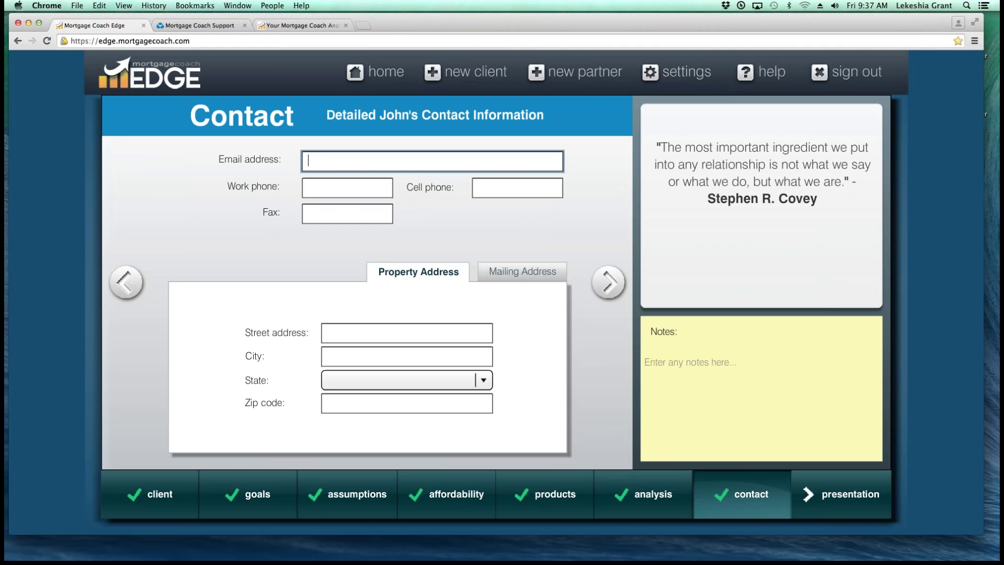
type("borrower email")
left_click(407, 334)
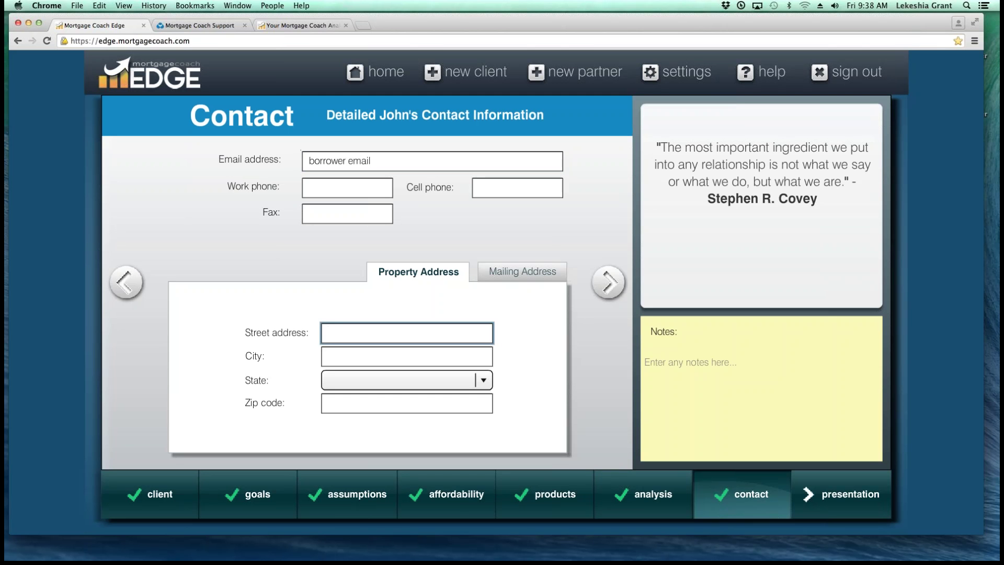
type("TBD")
Step: Keep both products in the Total Cost presentation and edit the payment notes to "Estimated taxes and insurance are included in your payment."
left_click(609, 282)
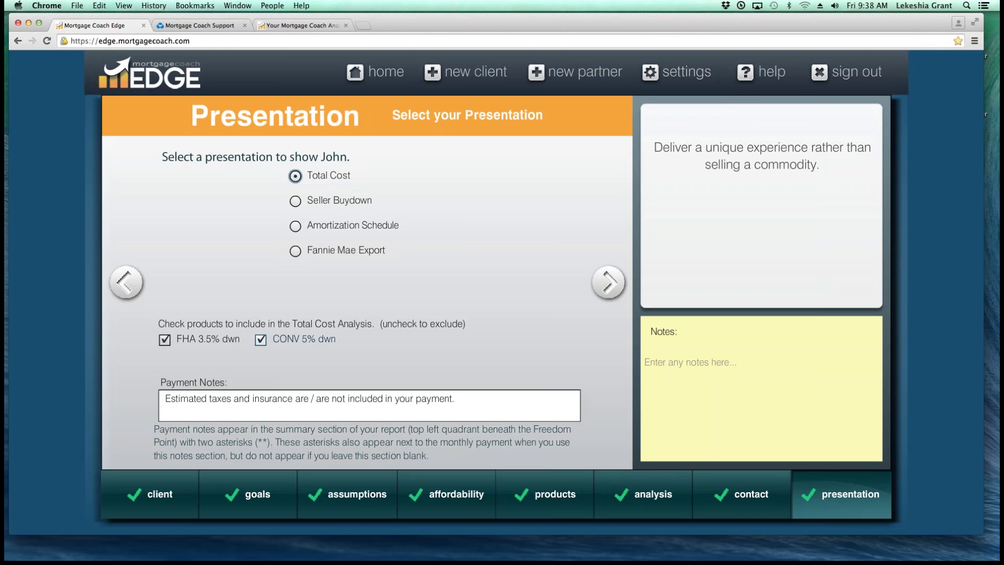
left_click(261, 340)
left_click(261, 339)
left_click_drag(311, 399, 345, 398)
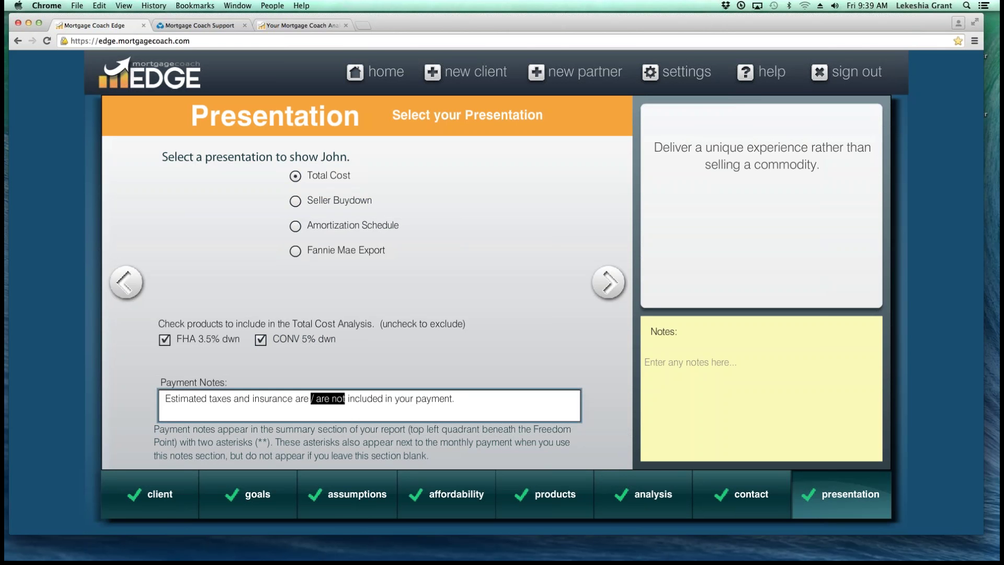
key("BackSpace")
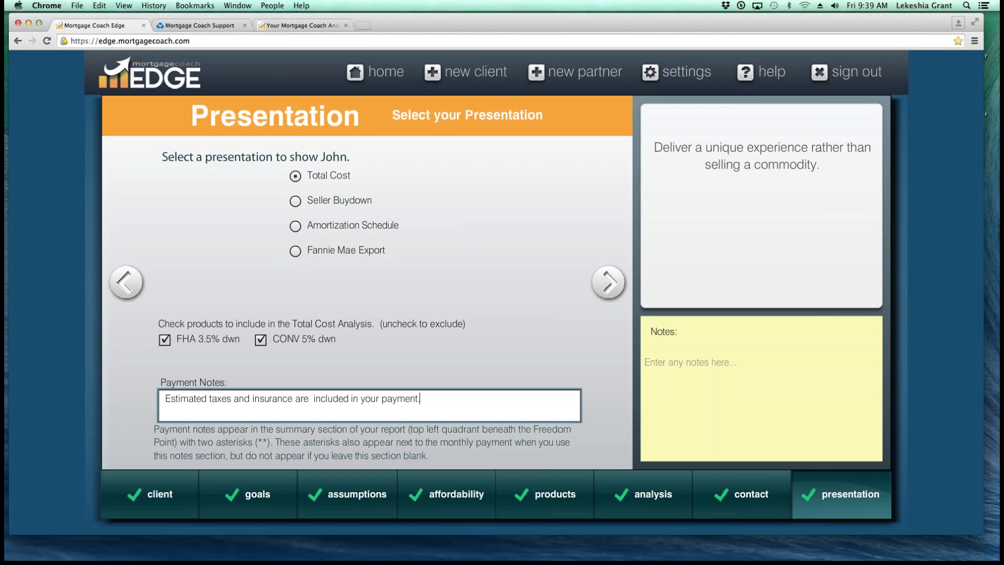
left_click(608, 282)
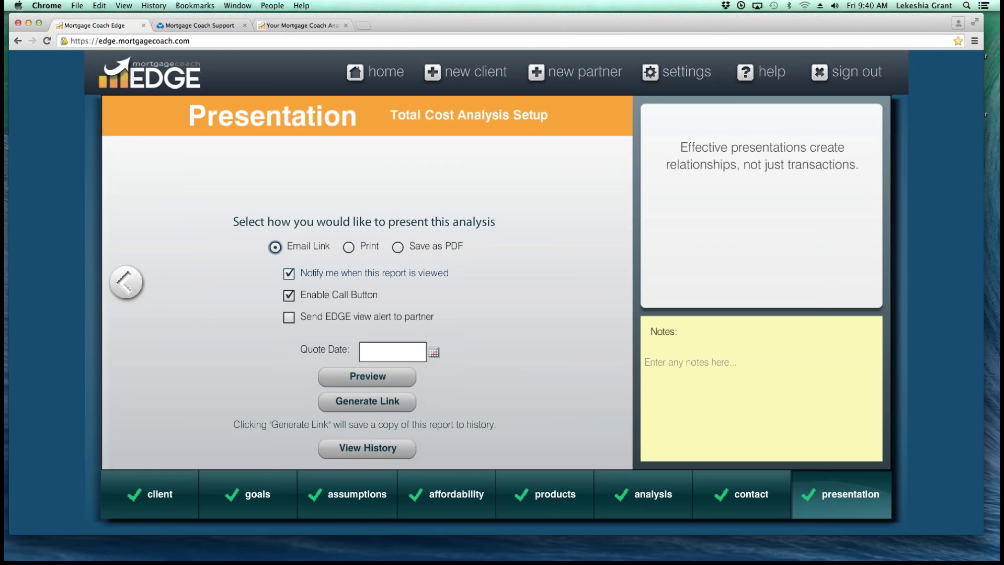
Step: Enable the EDGE view alert to the partner and set the quote date to 01/30/2015
left_click(289, 317)
left_click(393, 352)
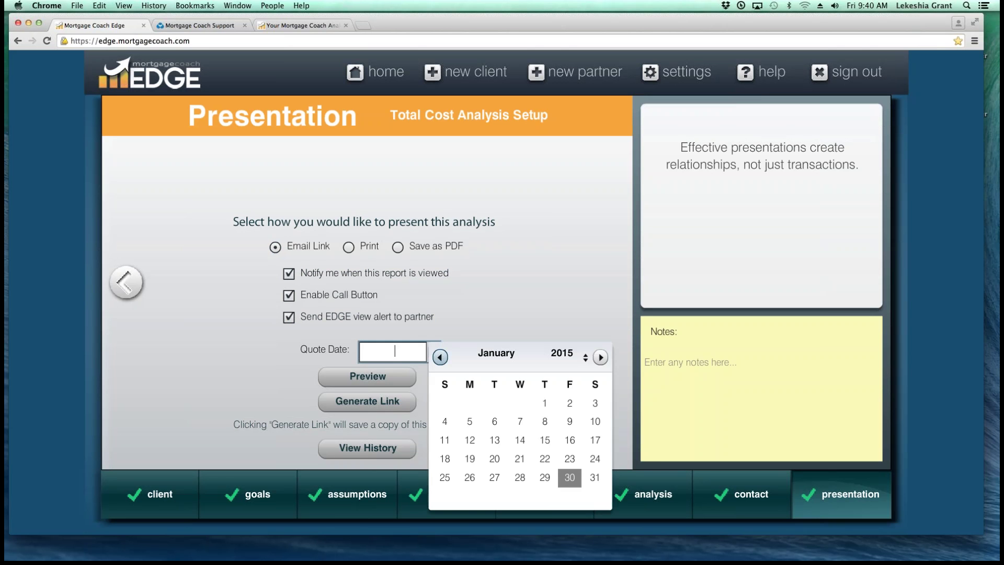
left_click(570, 477)
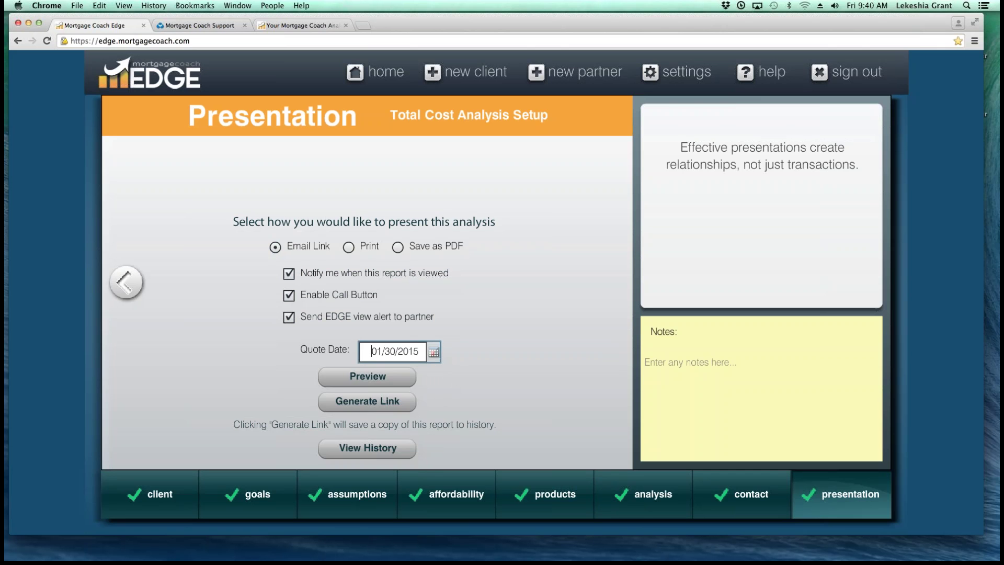
Step: Generate the report link for the Total Cost Analysis and copy its address
left_click(389, 401)
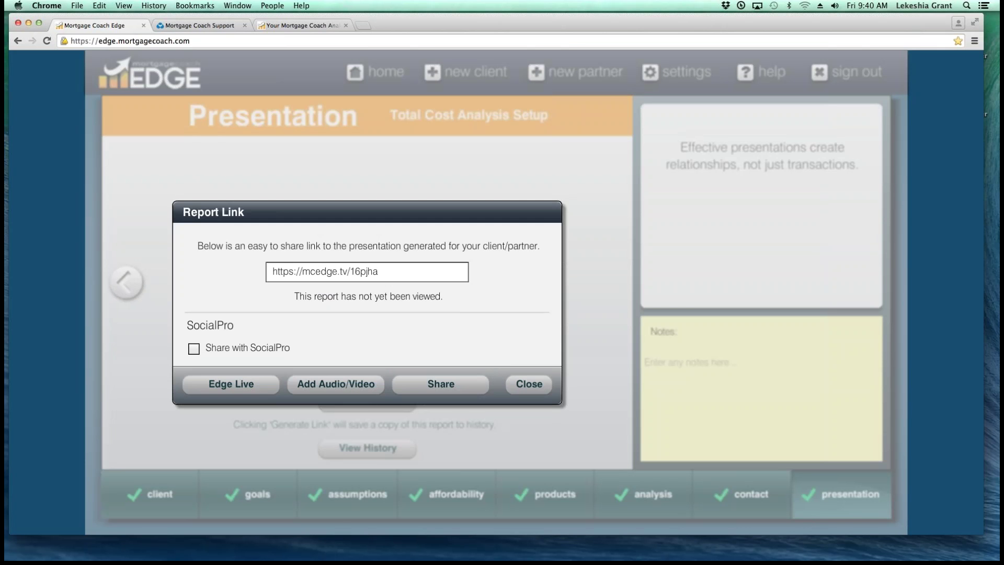
left_click(324, 272)
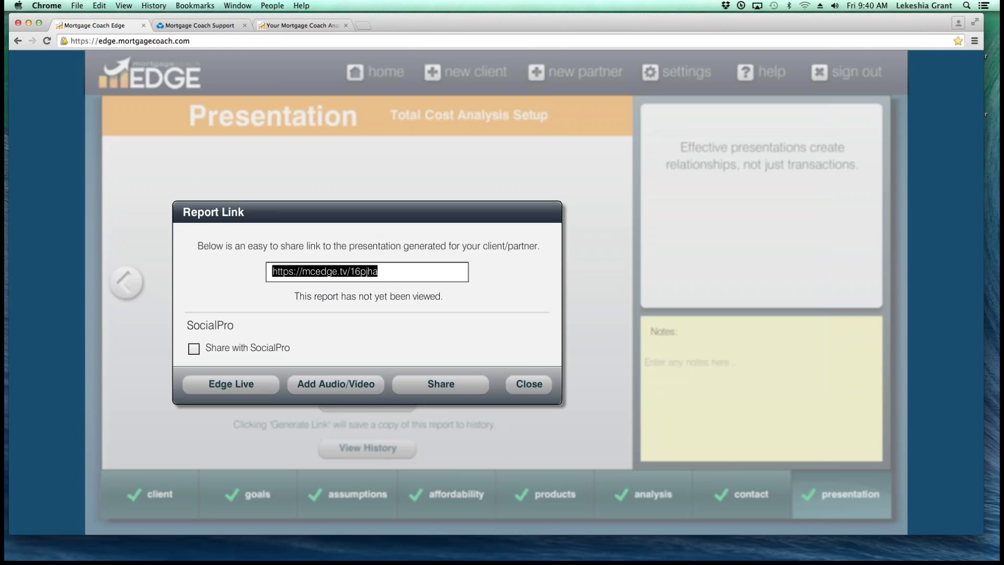
right_click(366, 273)
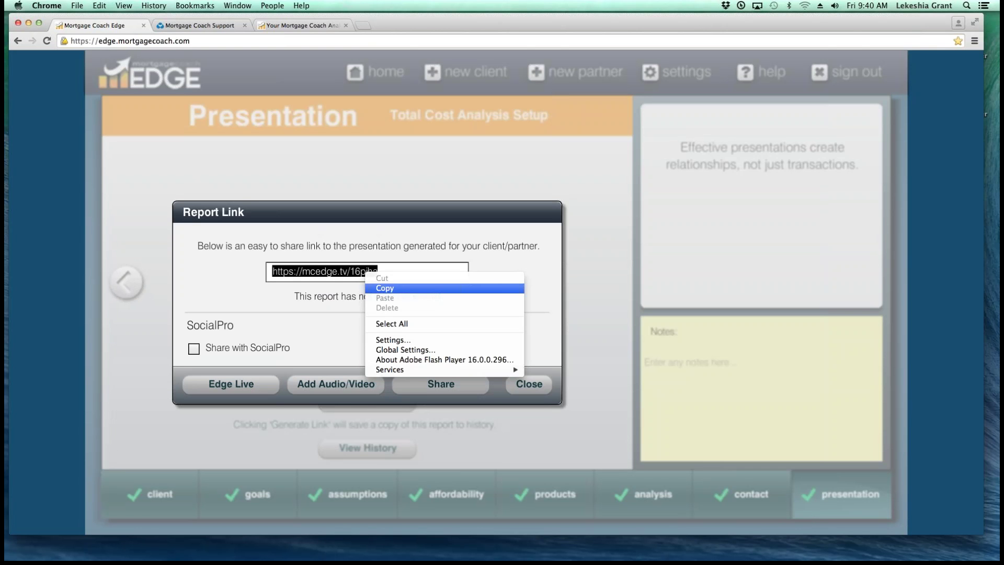
left_click(385, 288)
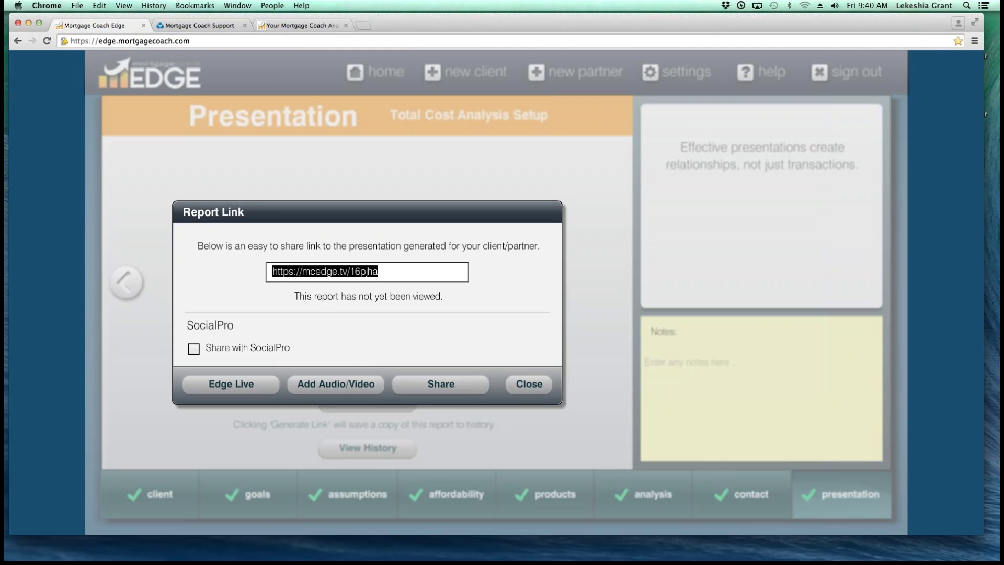
Step: Open the generated Total Cost Analysis report and highlight the loan amounts, the payments and the FHA monthly savings bar
left_click(366, 271)
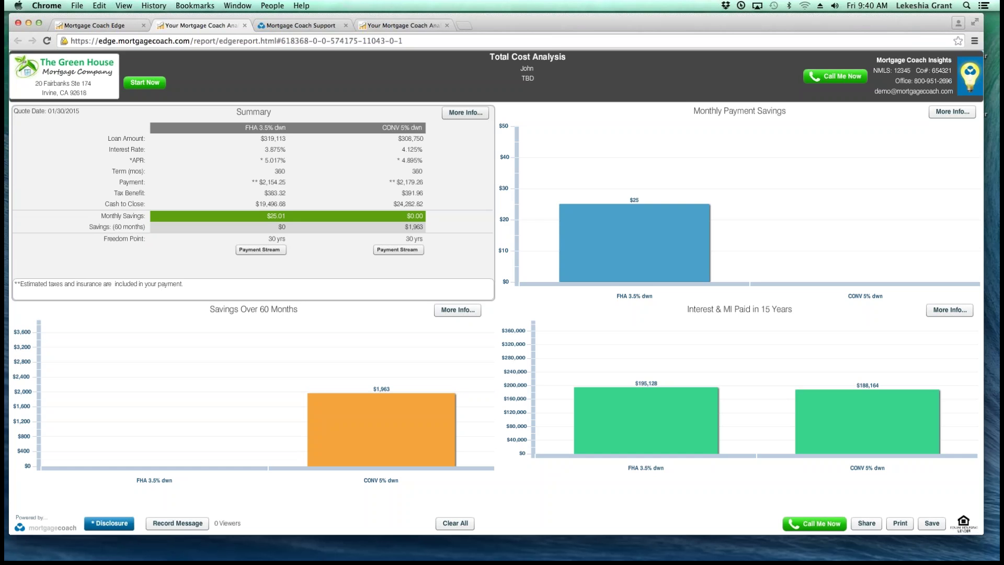
left_click(219, 138)
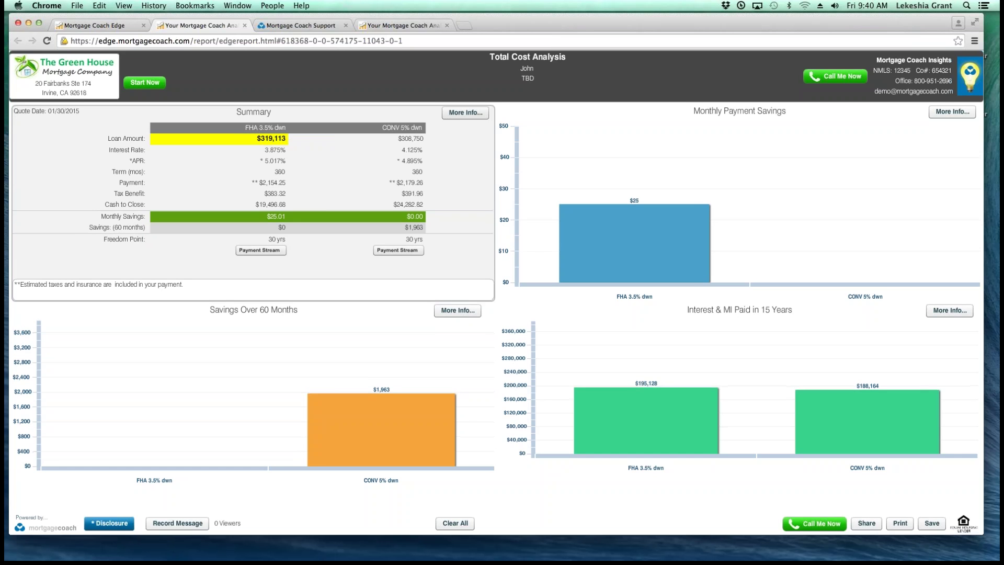
left_click(356, 139)
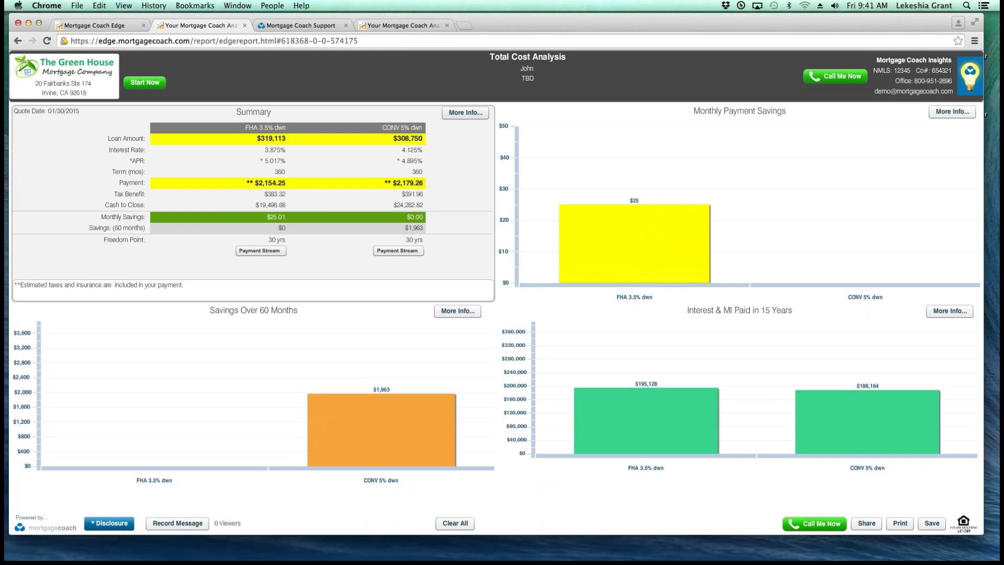
Step: Explore the report's message recorder with camera and microphone access allowed and audio-only recording selected, and close the recorder and report
left_click(177, 523)
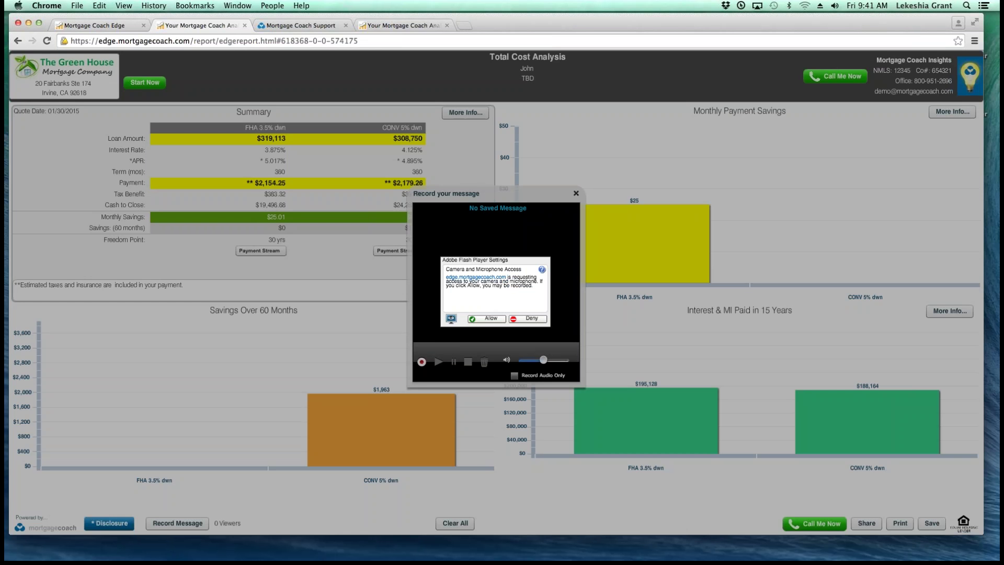
left_click(487, 319)
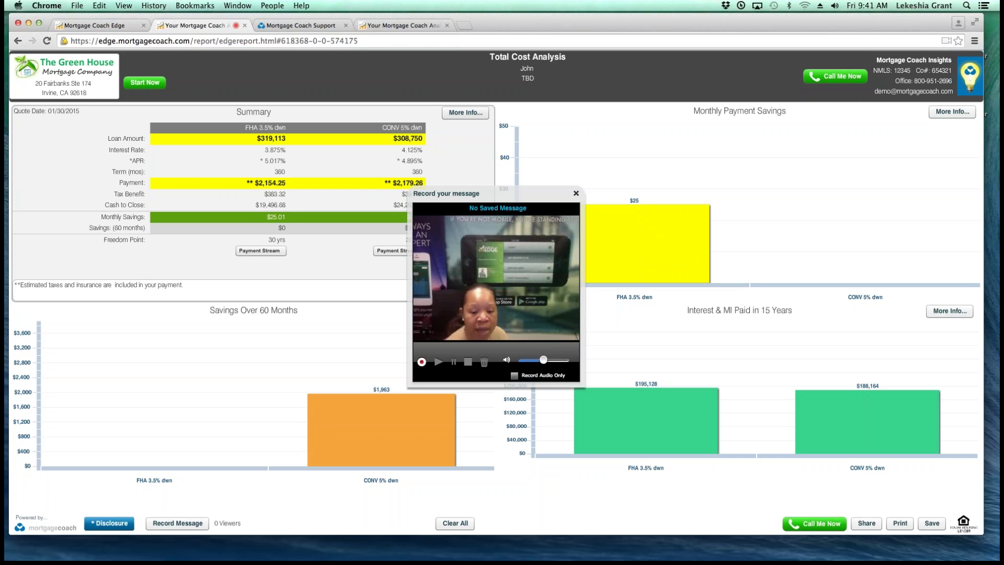
left_click(514, 375)
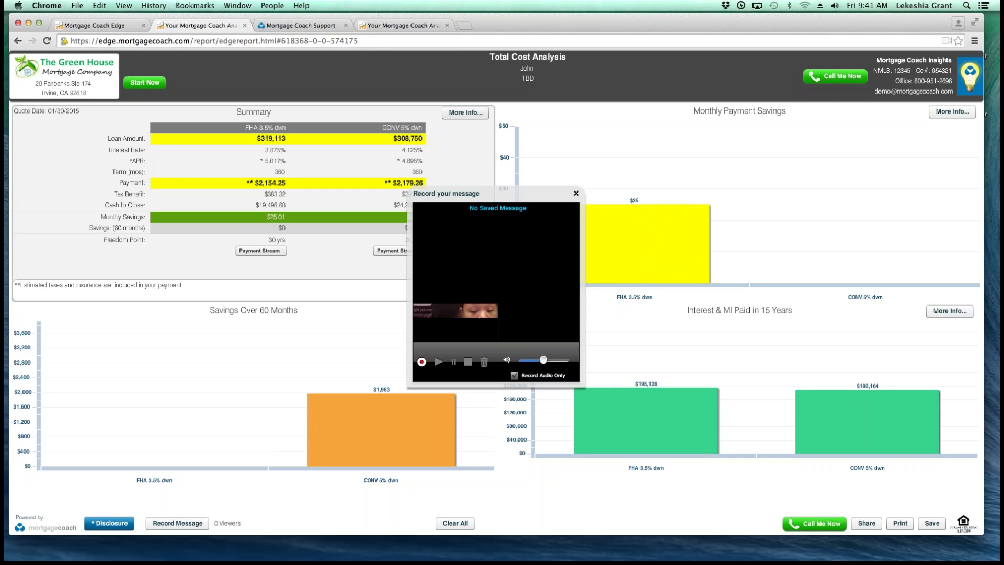
left_click(575, 193)
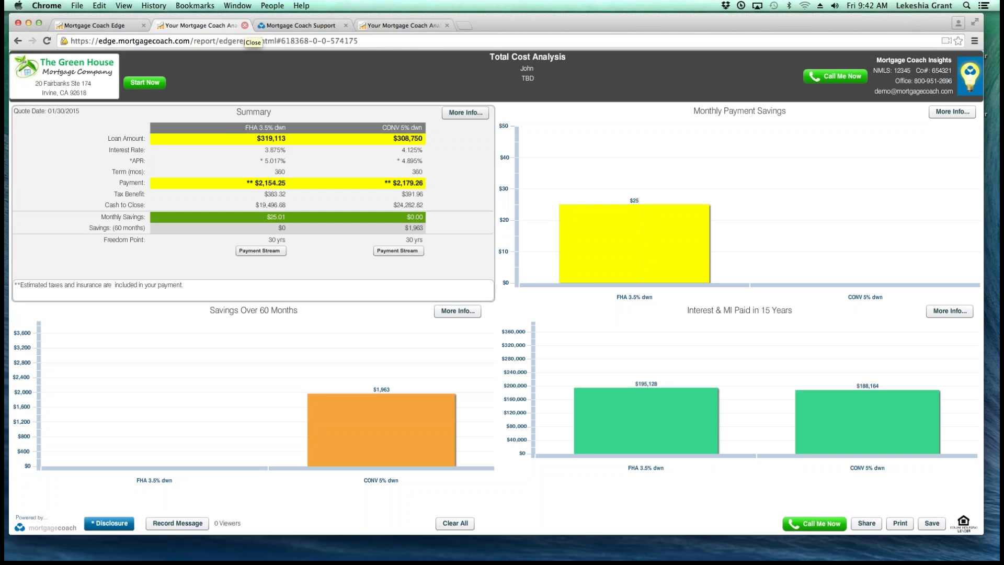
left_click(245, 25)
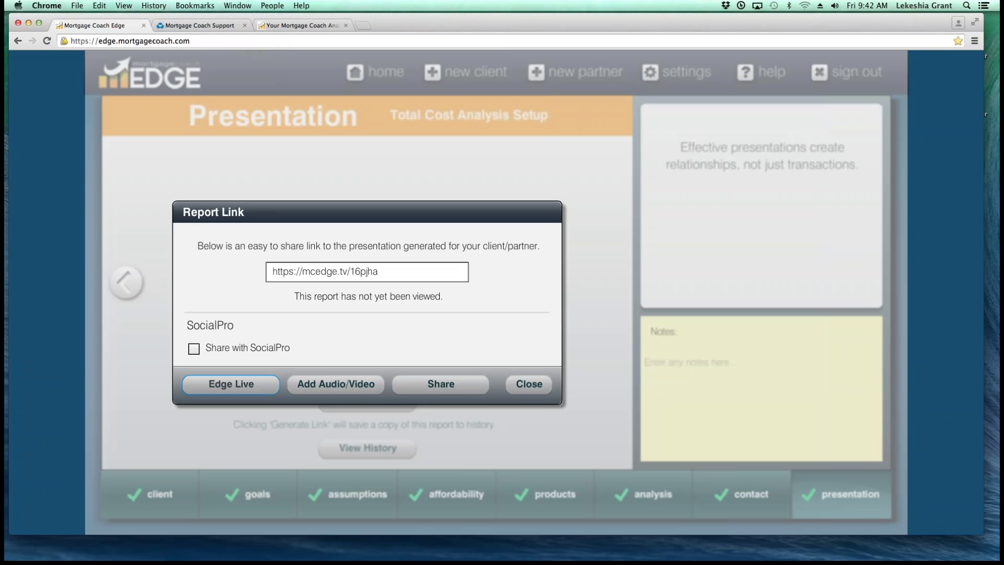
Step: Close the report link window and preview the Total Cost Analysis report
key("Tab")
key("Tab")
key("Tab")
key("Return")
left_click(318, 377)
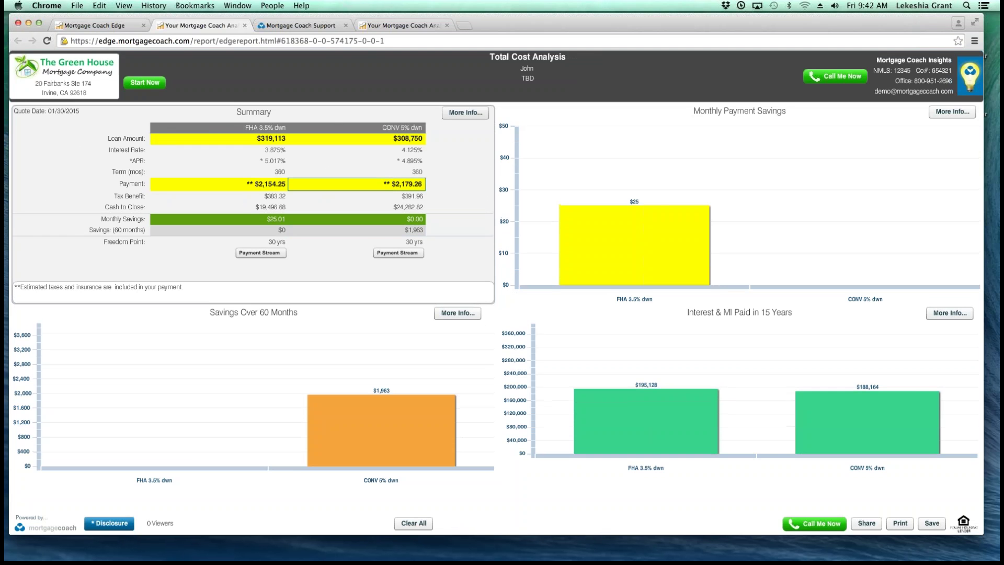
Step: Clear all highlights from the previewed Total Cost Analysis and close the report
mouse_move(634, 203)
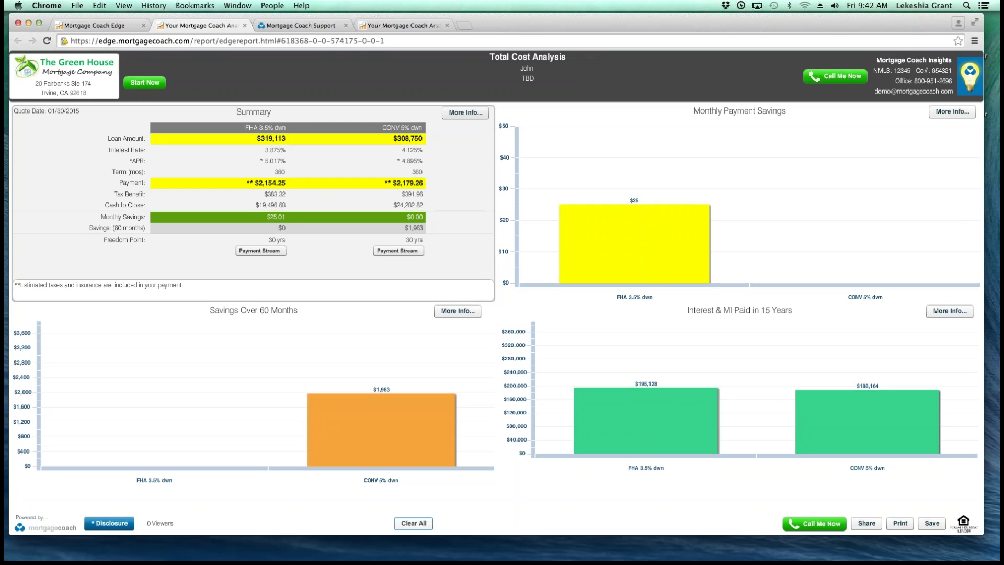
left_click(413, 523)
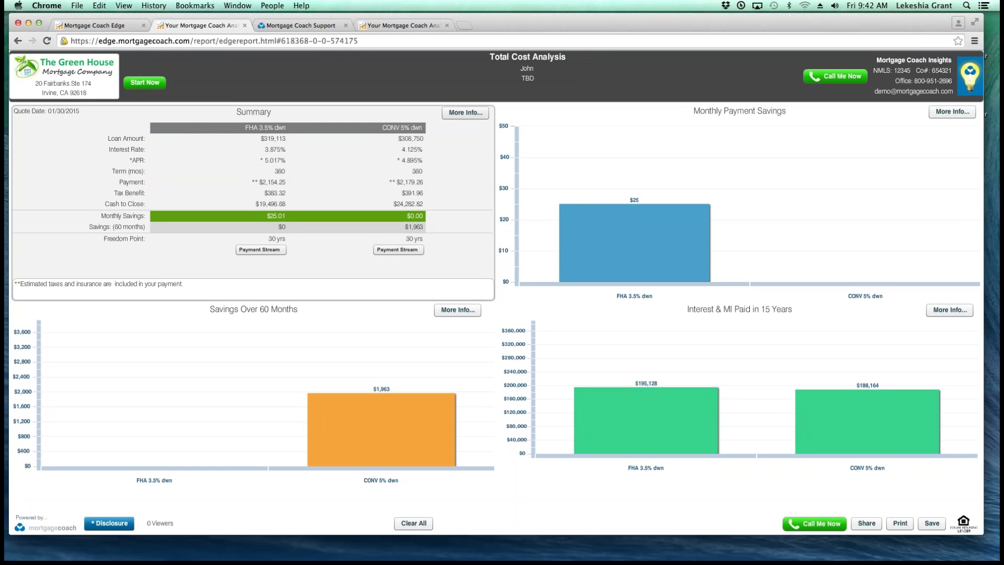
mouse_move(646, 398)
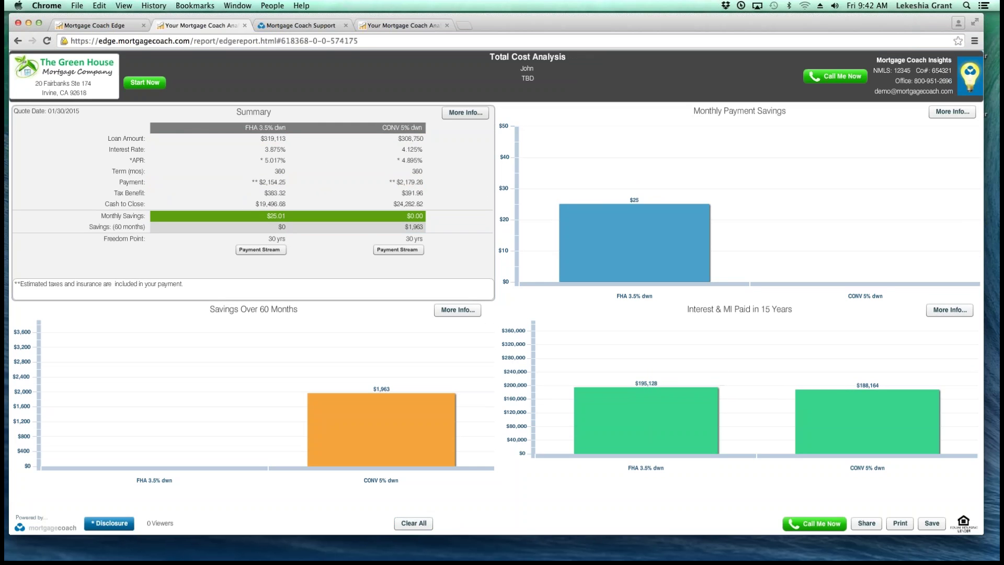
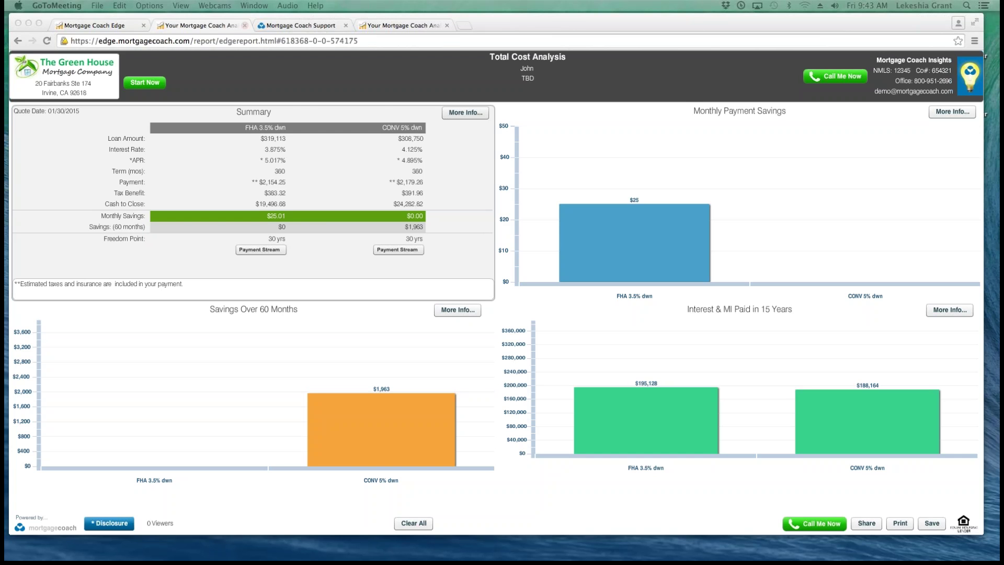
left_click(244, 25)
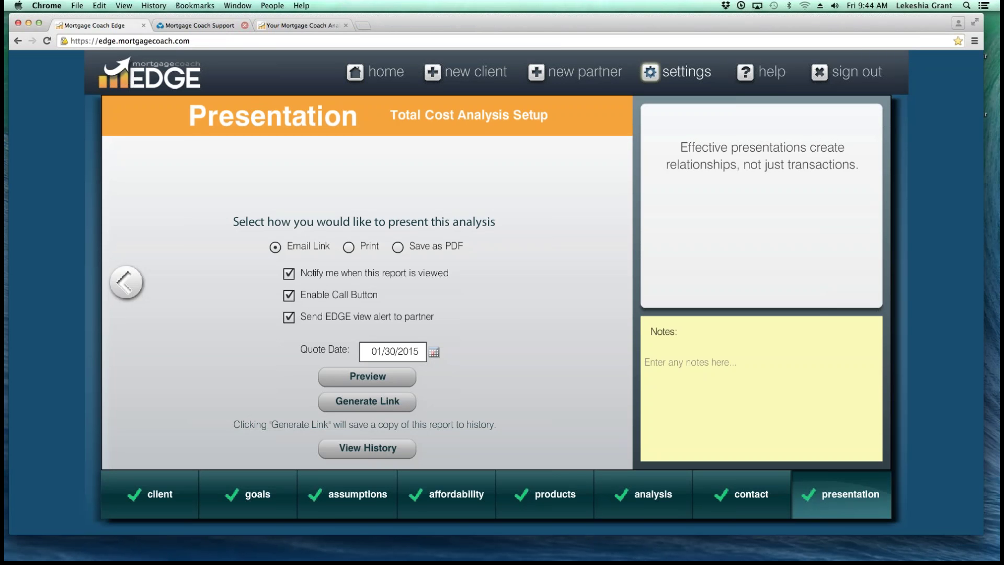
Step: Delete the loan fee templates New Fee Templte and CONV 5% fees in the settings
left_click(651, 72)
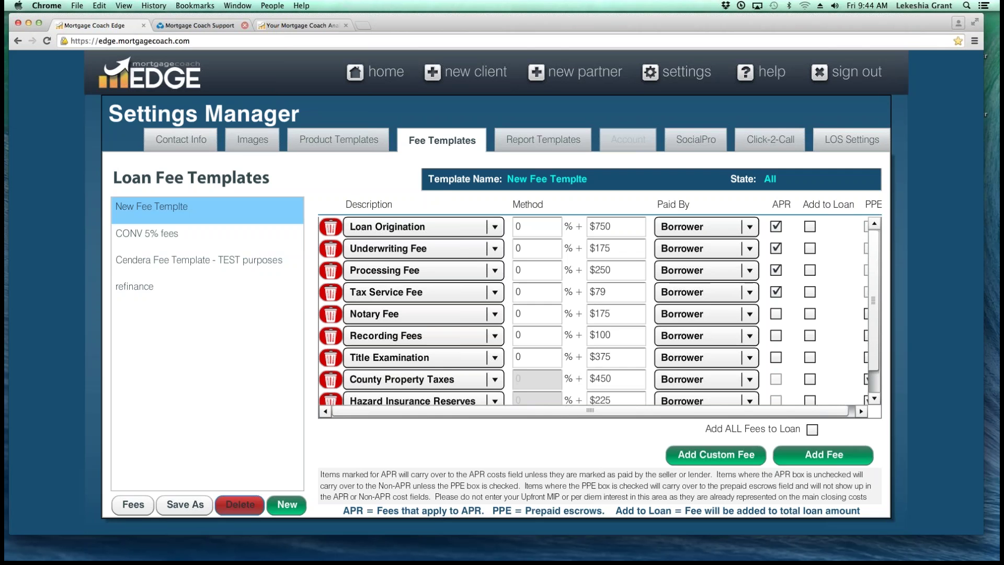
left_click(240, 504)
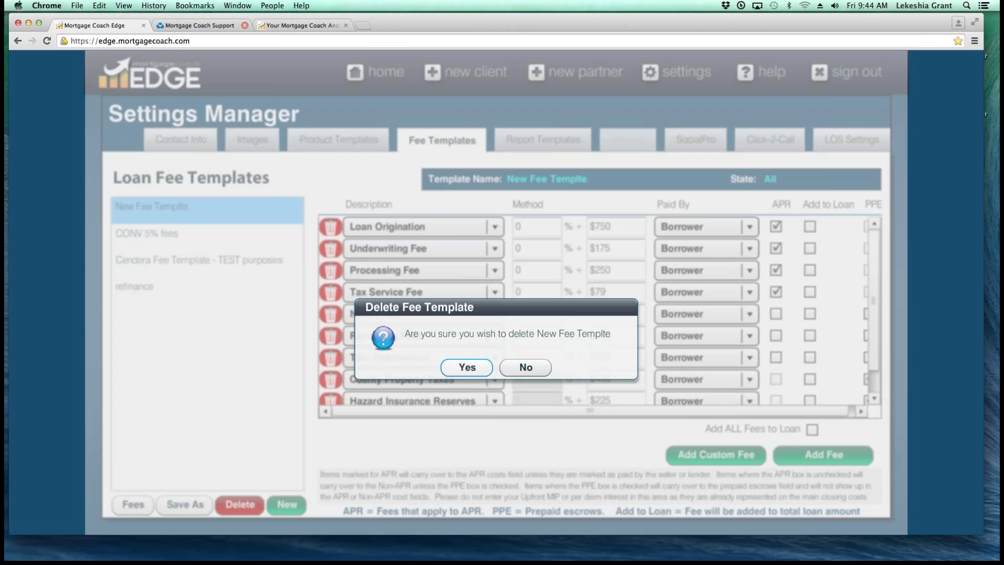
left_click(467, 368)
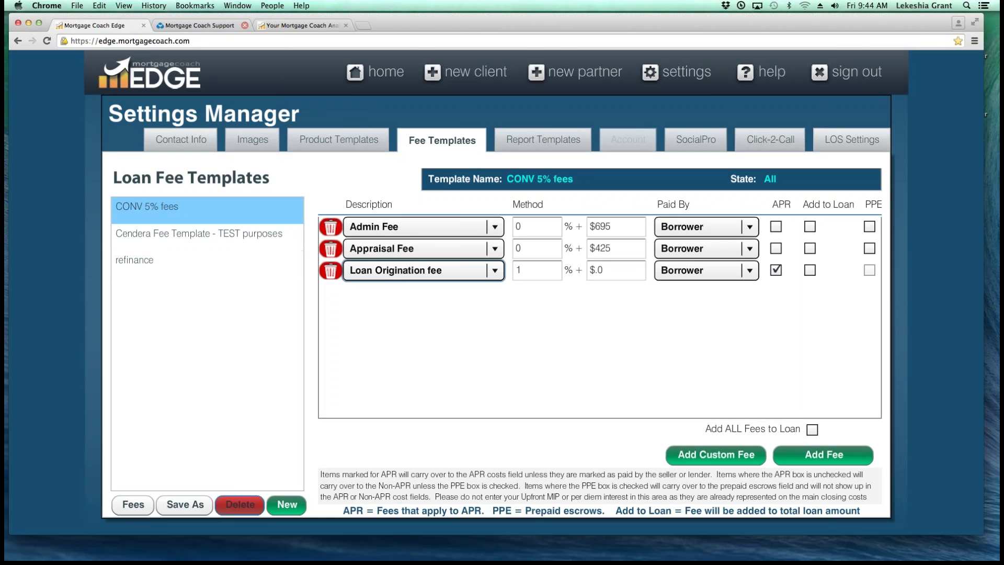
left_click(240, 505)
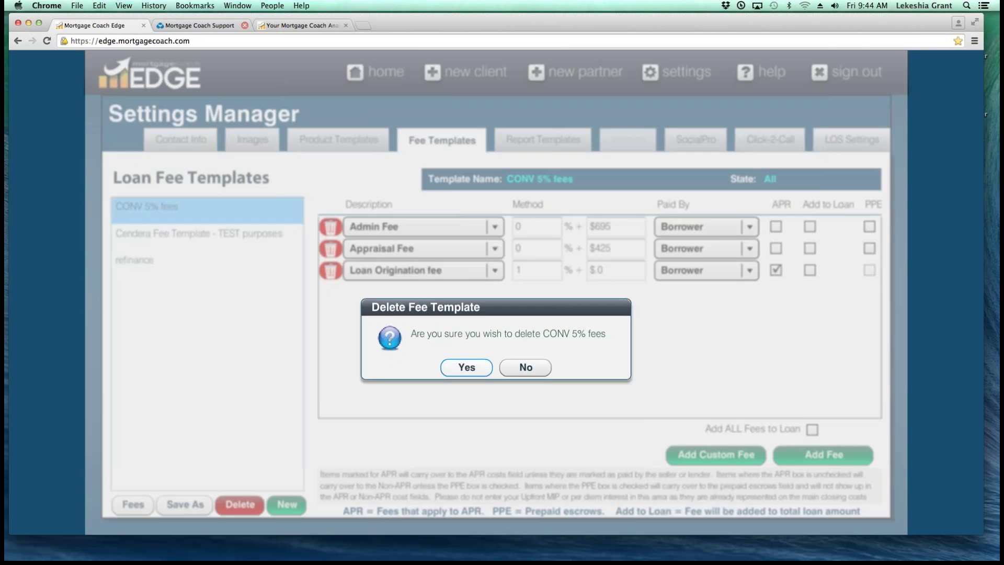
left_click(467, 367)
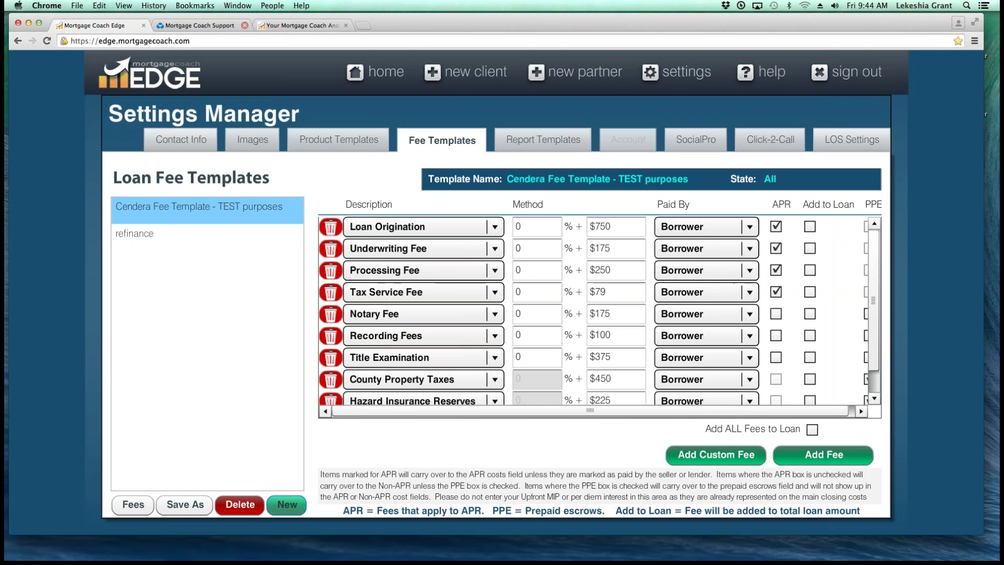
Step: Create a loan fee template named New Template without restricting it to a state
left_click(287, 504)
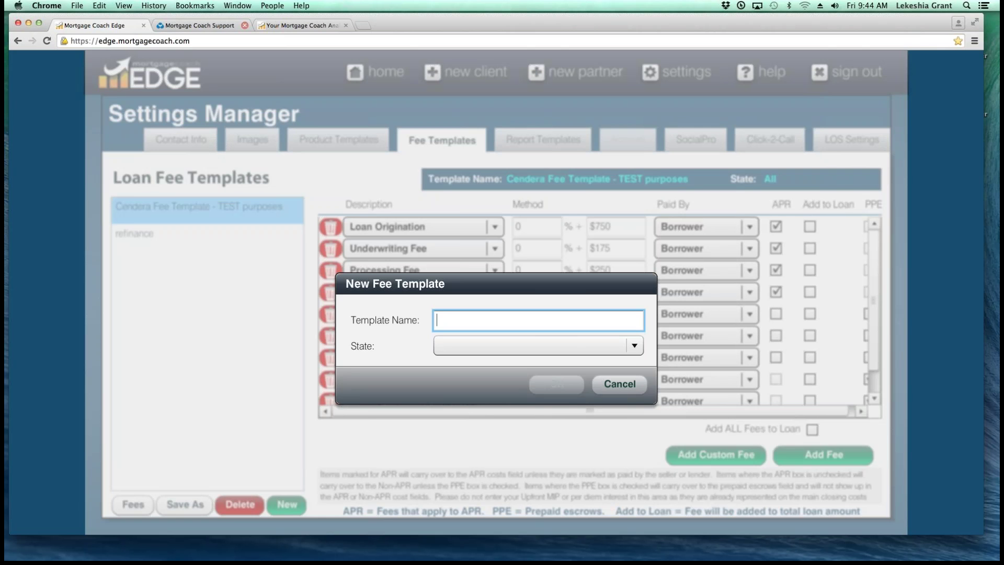
type("New Templa")
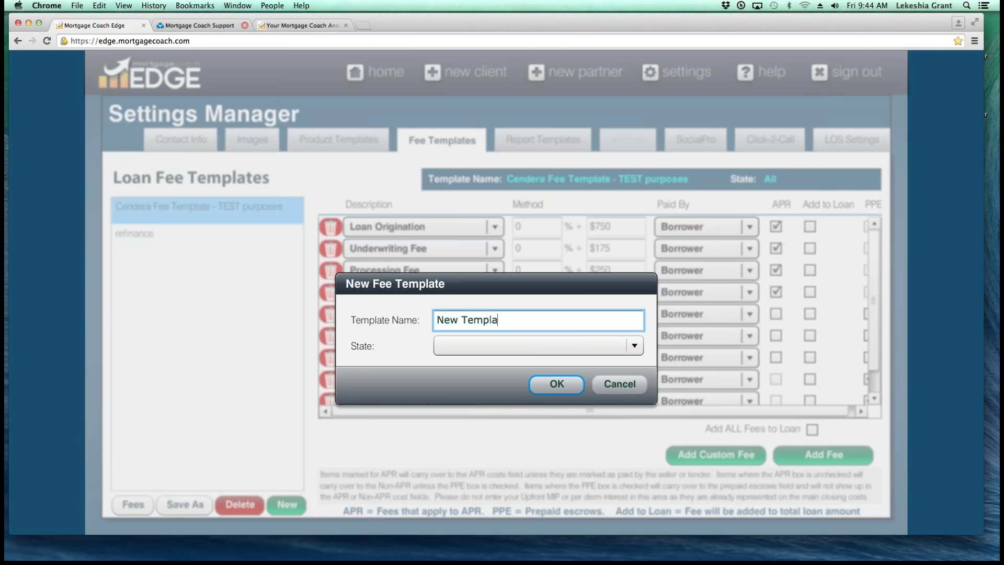
type("te")
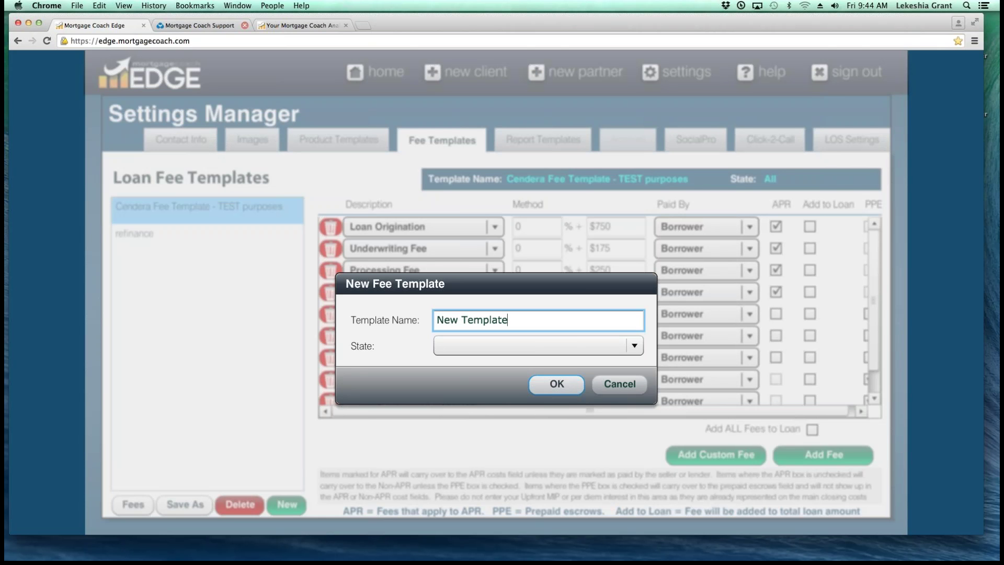
left_click(634, 345)
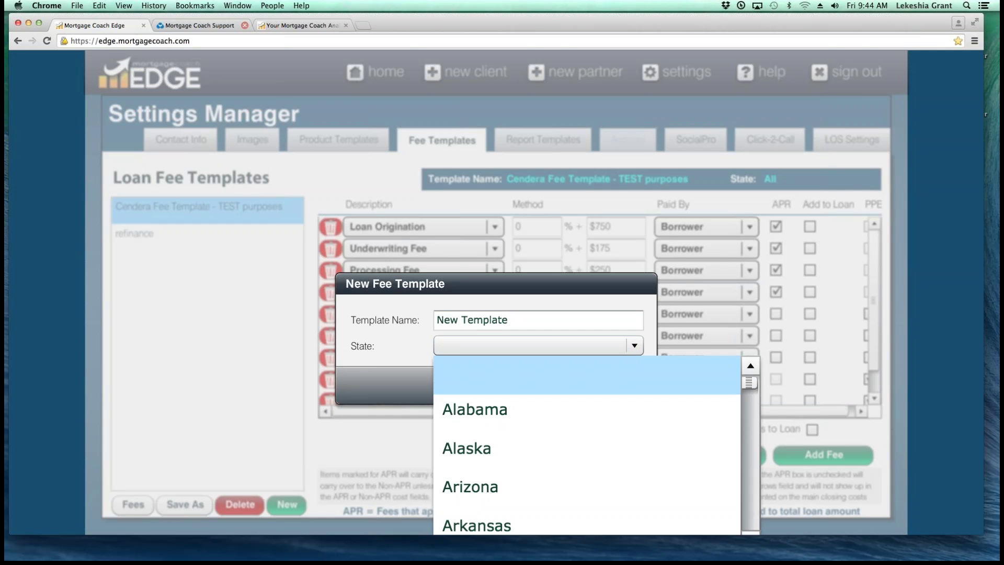
key("Escape")
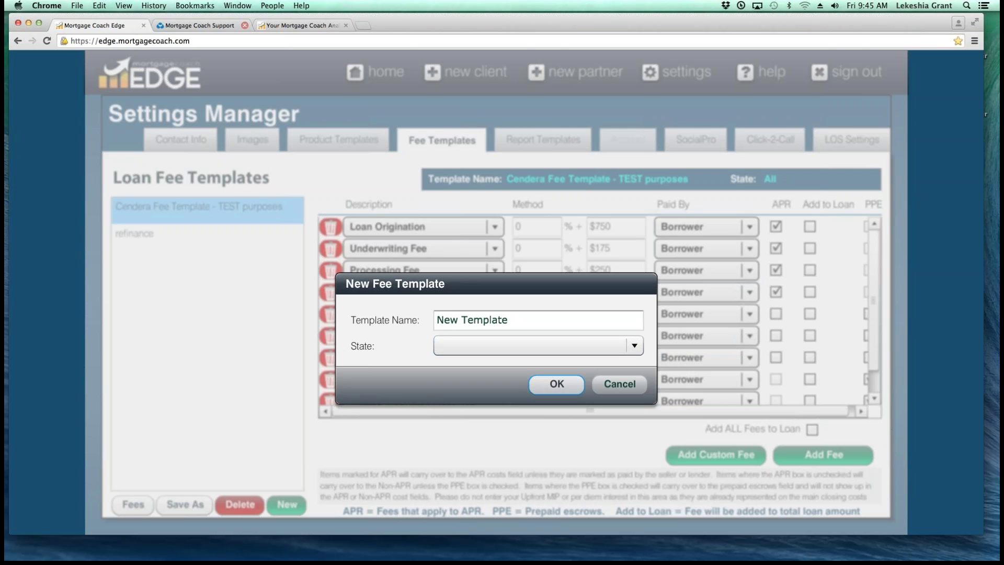
key("Return")
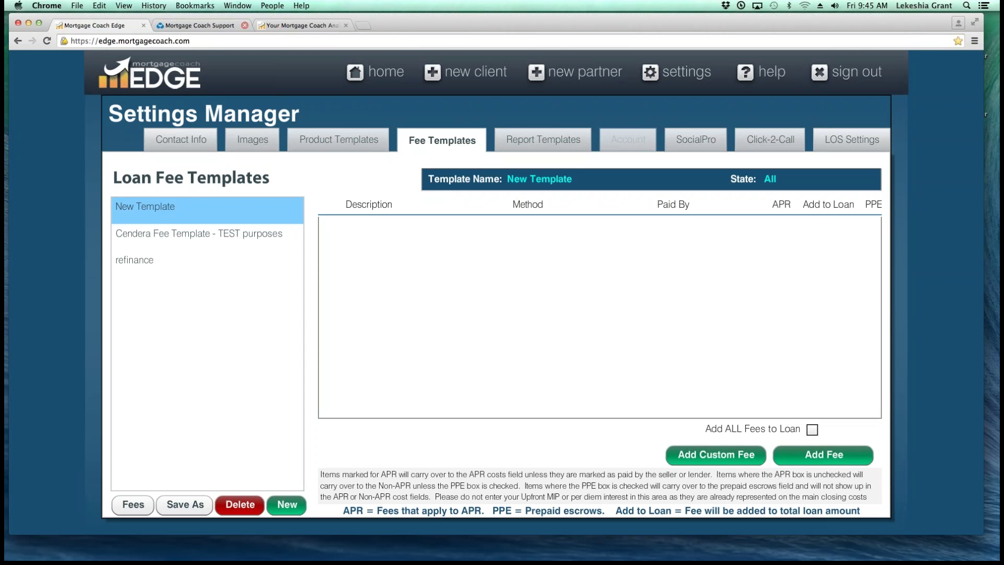
Step: Add a 203k Inspection Fee and a Loan Origination fee to New Template
left_click(824, 455)
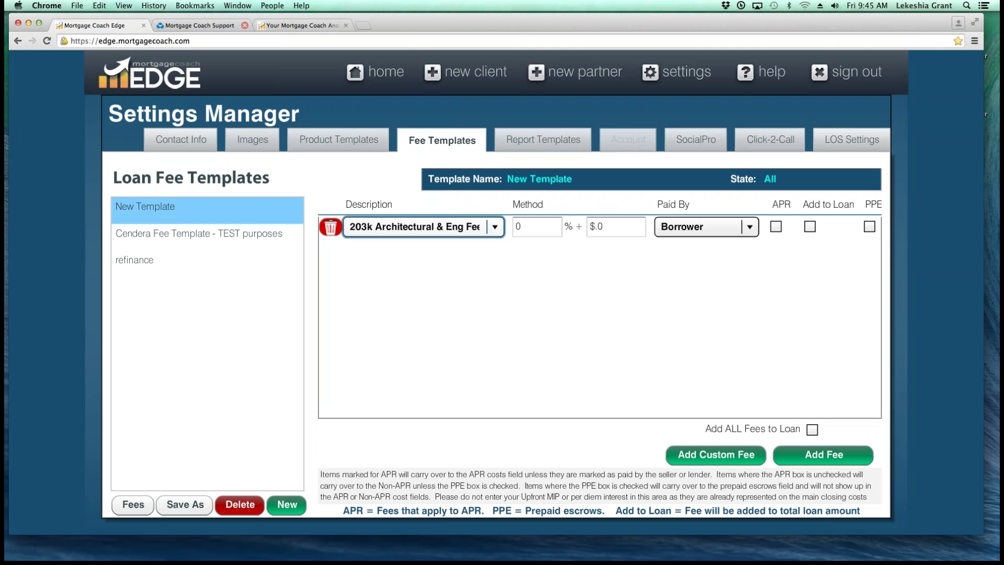
left_click(495, 226)
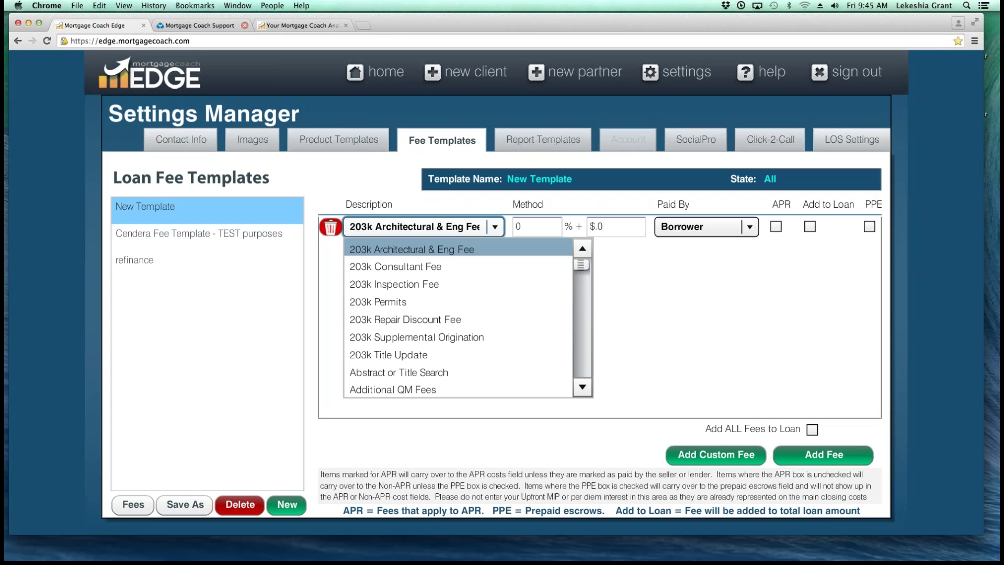
left_click(395, 284)
left_click(824, 454)
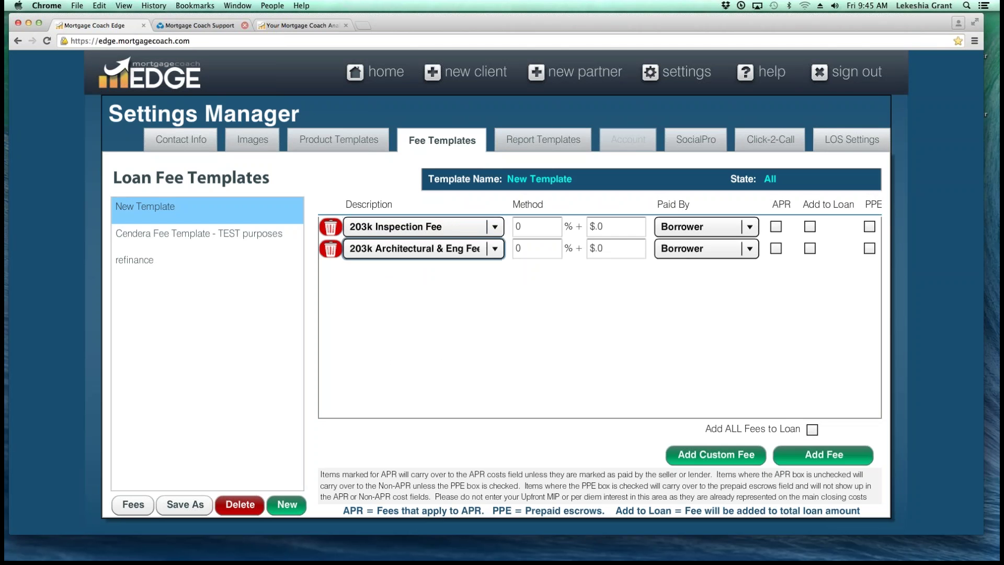
left_click(494, 249)
key("l")
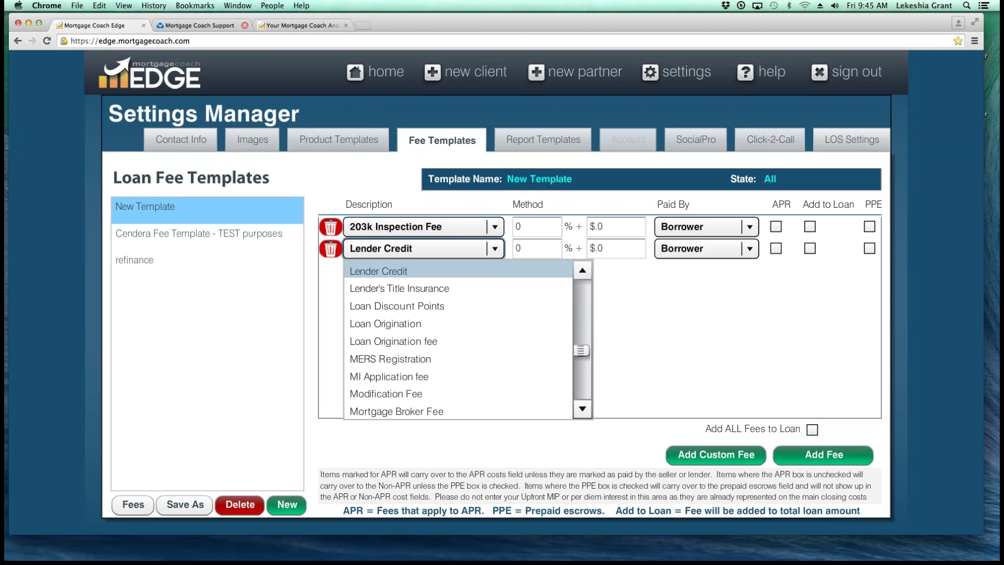
key("Down")
key("Down")
key("Down")
key("Return")
Step: Add an Appraisal Fee as the third fee in New Template
left_click(824, 455)
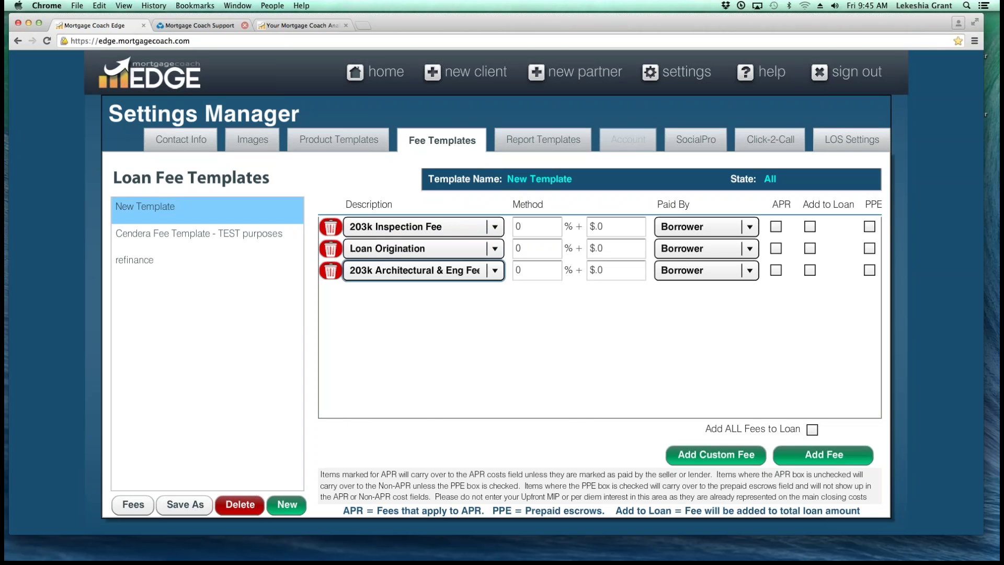
left_click(494, 270)
key("a")
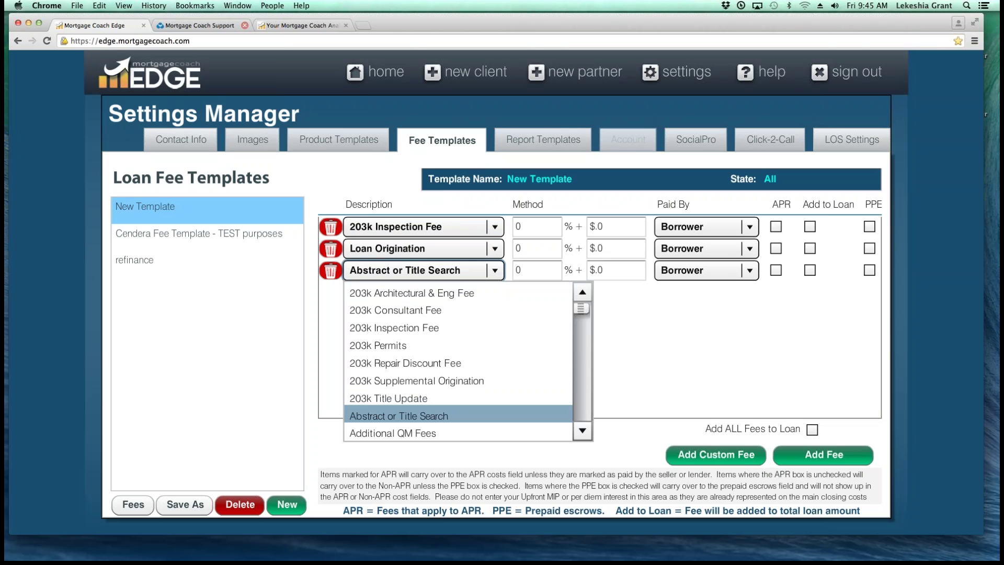
scroll(459, 361, "down", 3)
scroll(458, 361, "down", 1)
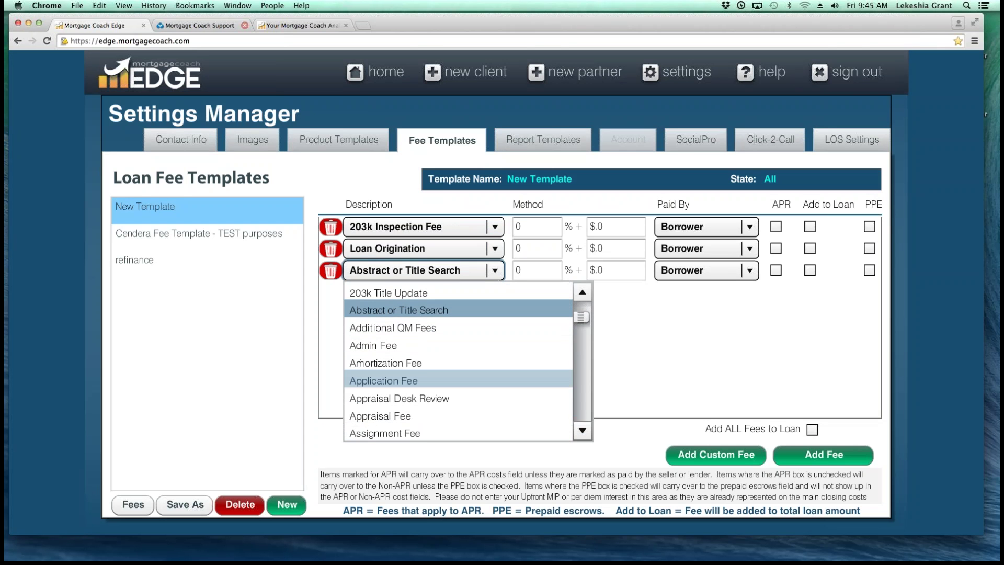
left_click(380, 414)
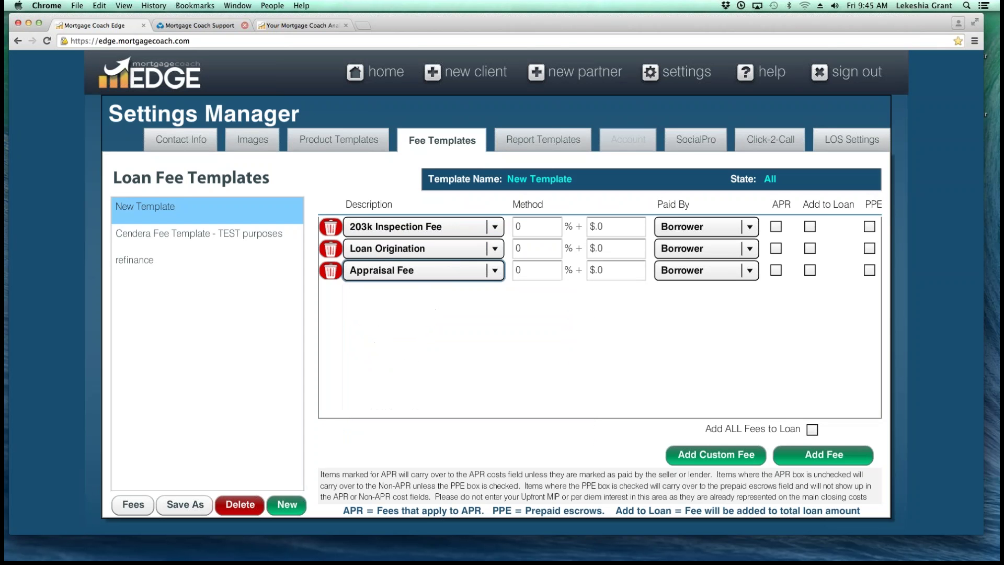
Step: Set the 203k Inspection Fee to $25, Loan Origination to 1% with APR marked, and the Appraisal Fee to $425 with PPE marked
left_click(616, 227)
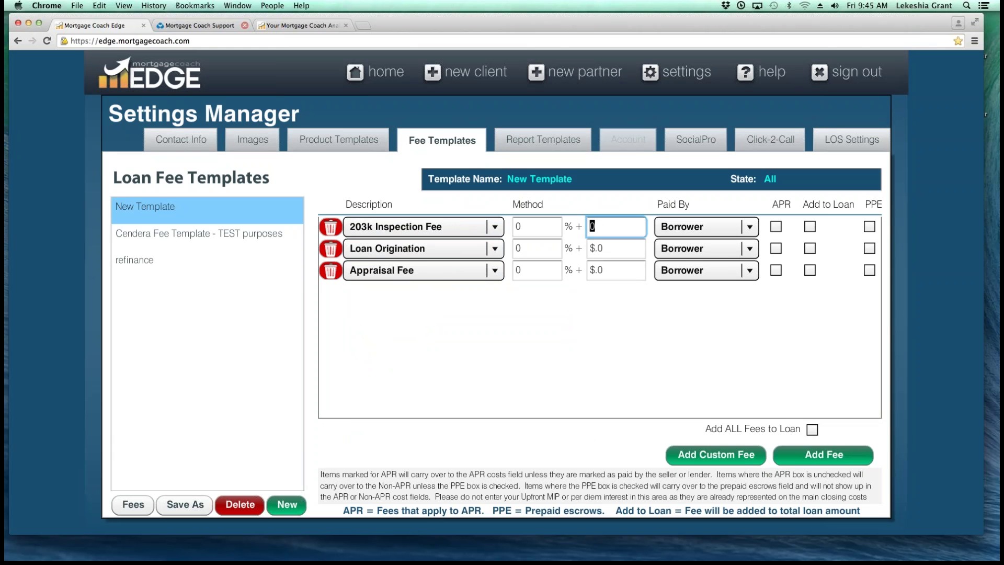
type("25")
left_click(537, 248)
type("1")
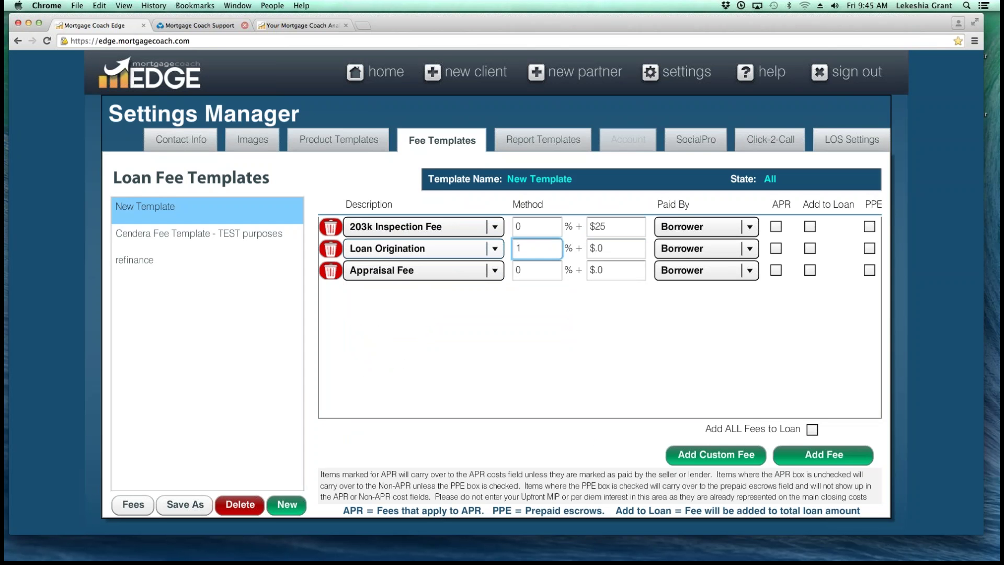
left_click(616, 270)
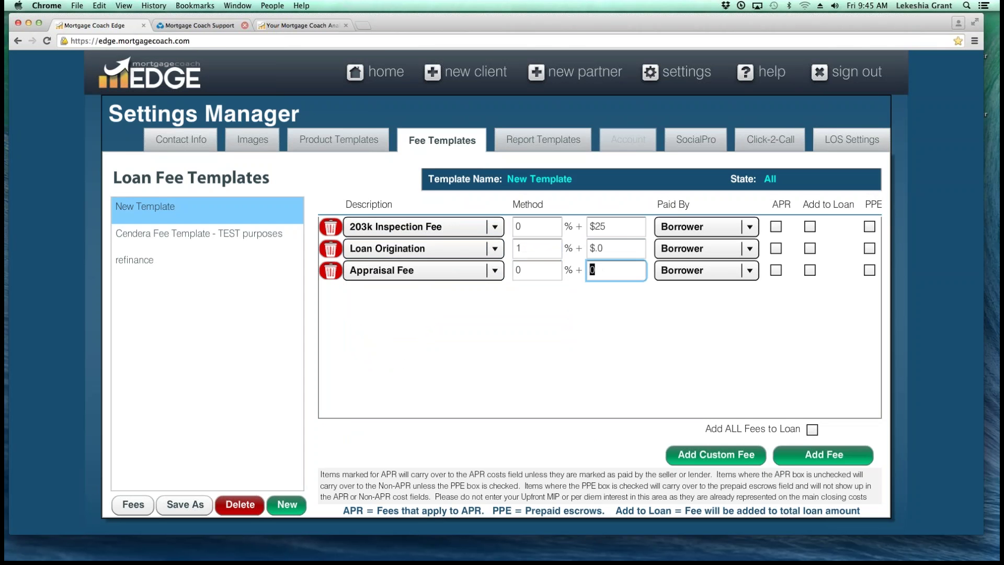
type("425")
left_click(776, 248)
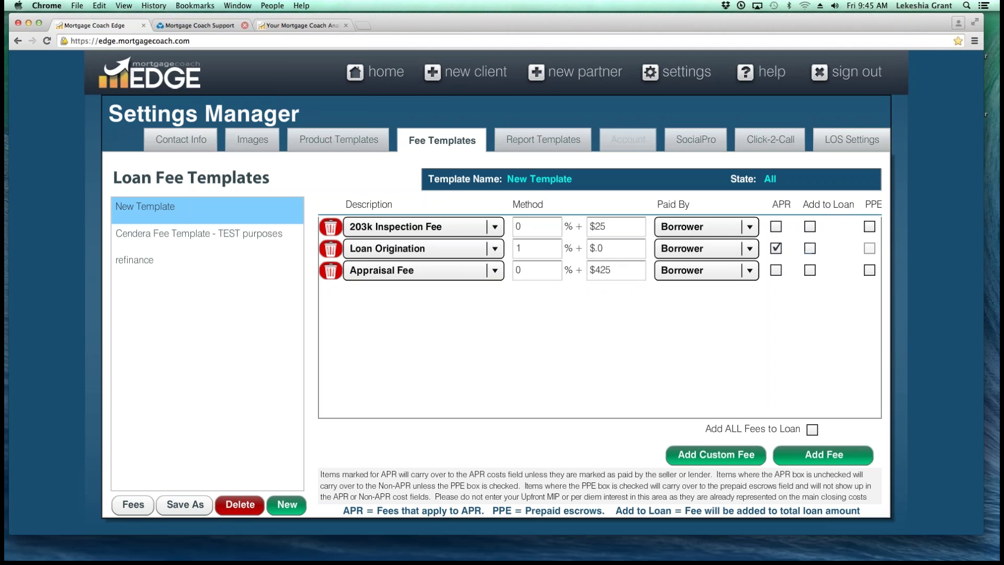
left_click(869, 270)
Step: View the Cendera Fee Template - TEST purposes, and open the closing cost details of the client's CONV 5% dwn product
left_click(199, 233)
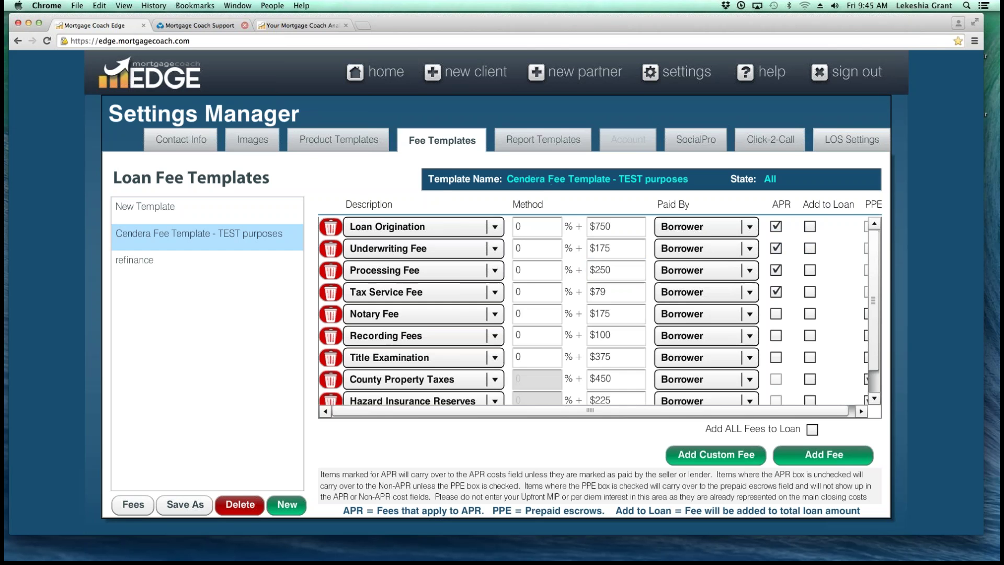
left_click(375, 72)
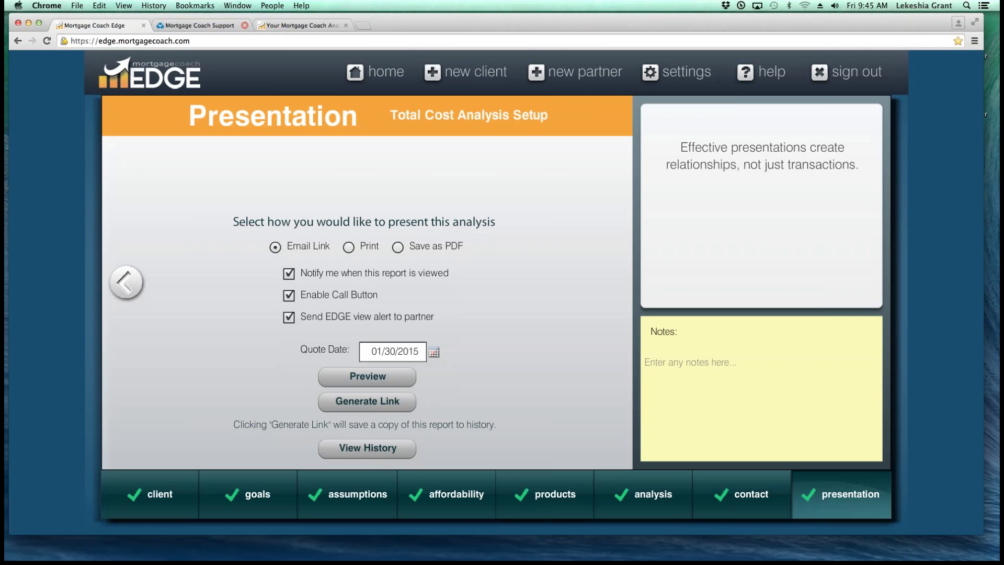
mouse_move(556, 494)
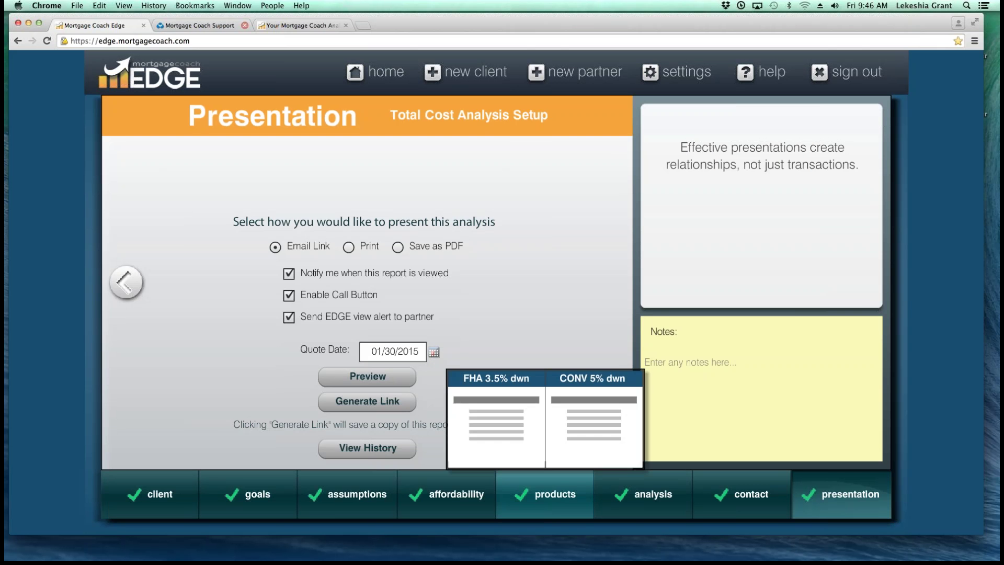
left_click(596, 419)
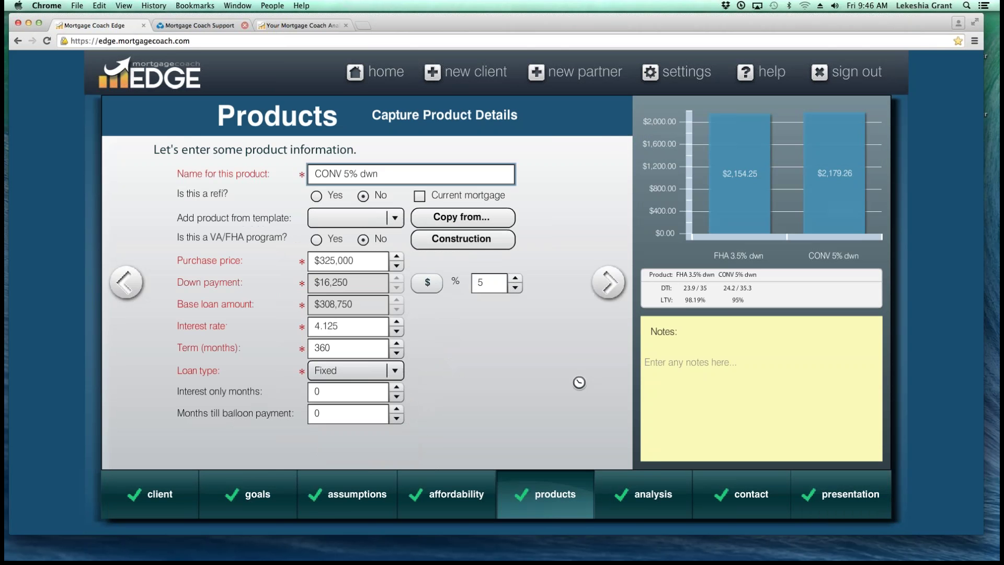
left_click(609, 282)
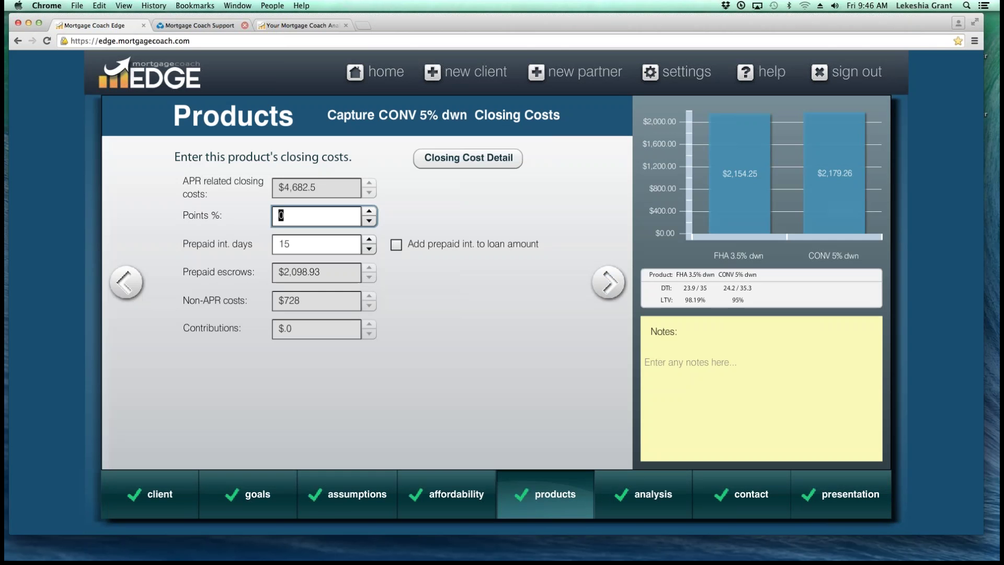
left_click(468, 158)
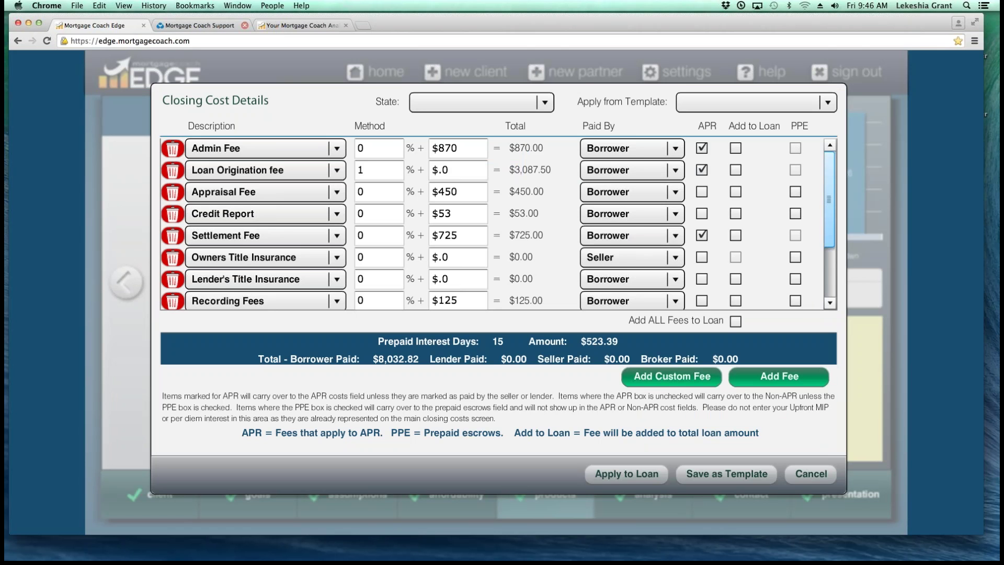
Step: Add a 203k Consultant Fee of $25 to the CONV 5% dwn product's closing cost details
scroll(497, 224, "down", 4)
scroll(497, 225, "up", 4)
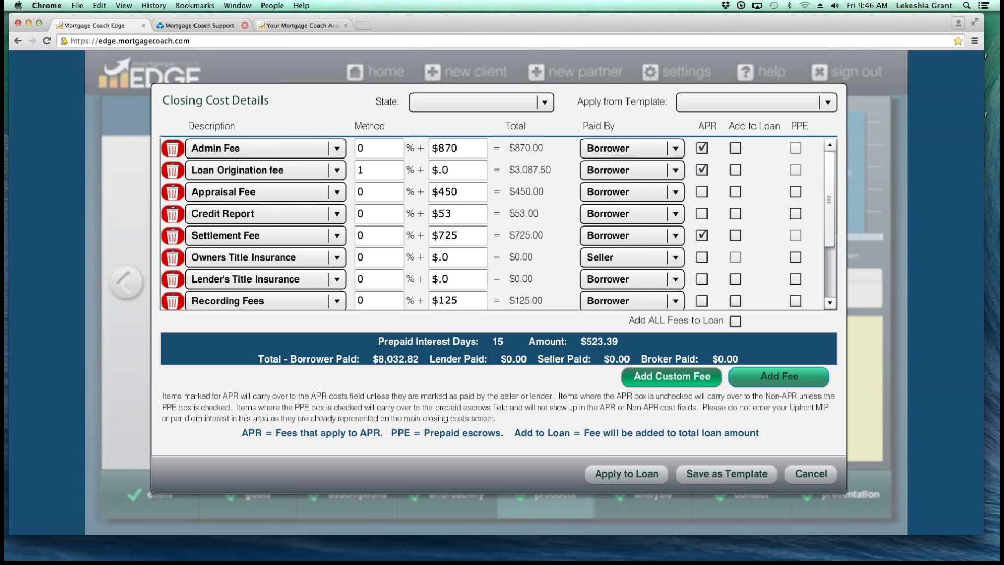
left_click(780, 376)
left_click(337, 300)
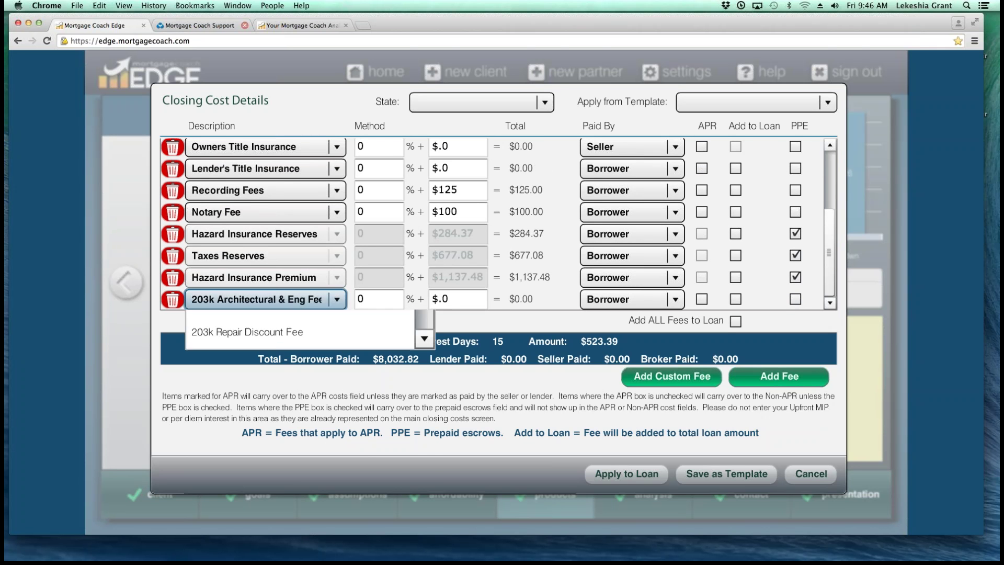
left_click(237, 339)
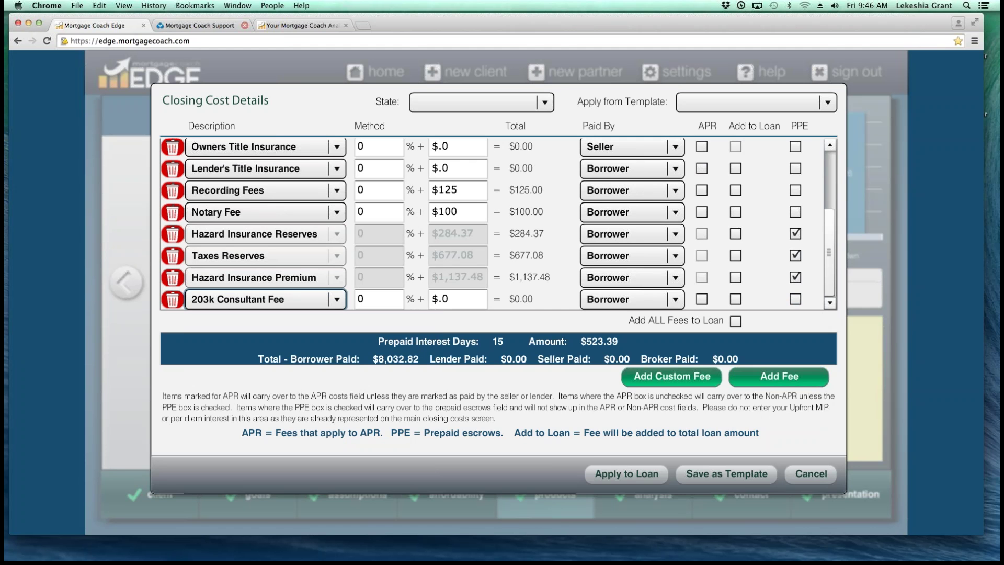
left_click(457, 298)
type("25")
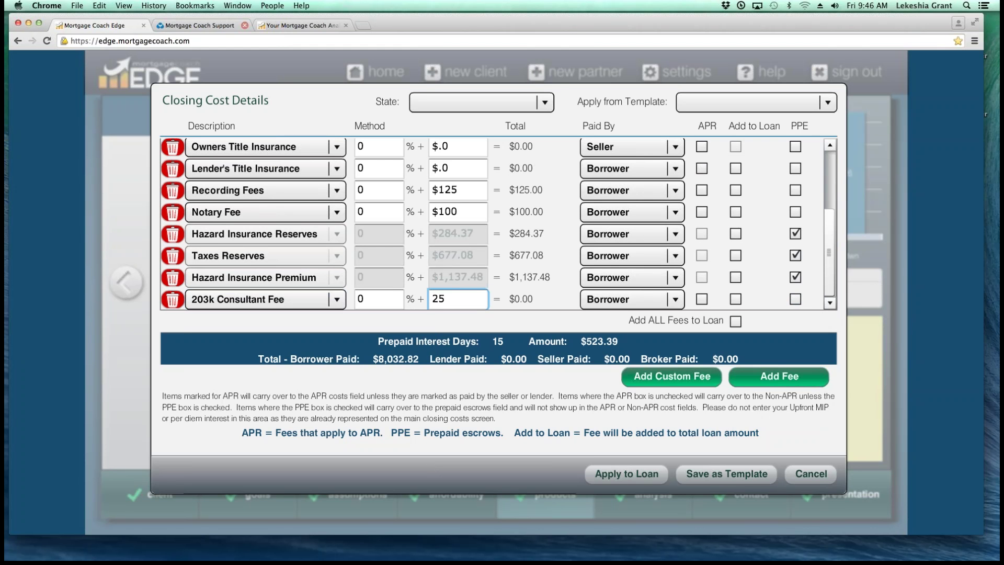
key("Tab")
left_click(457, 298)
Step: Save the current closing costs as a new fee template named "fee template"
left_click(726, 474)
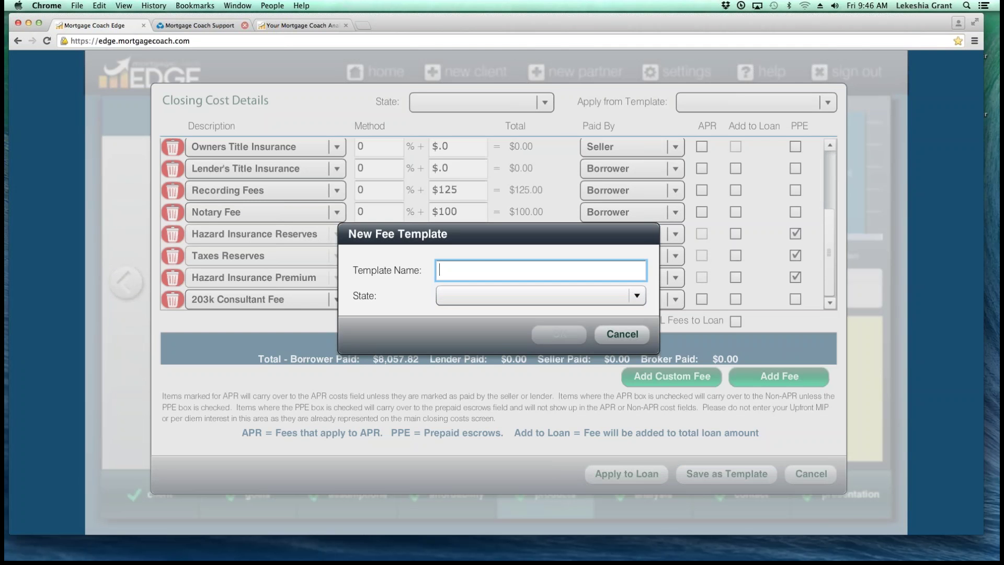
type("fee ")
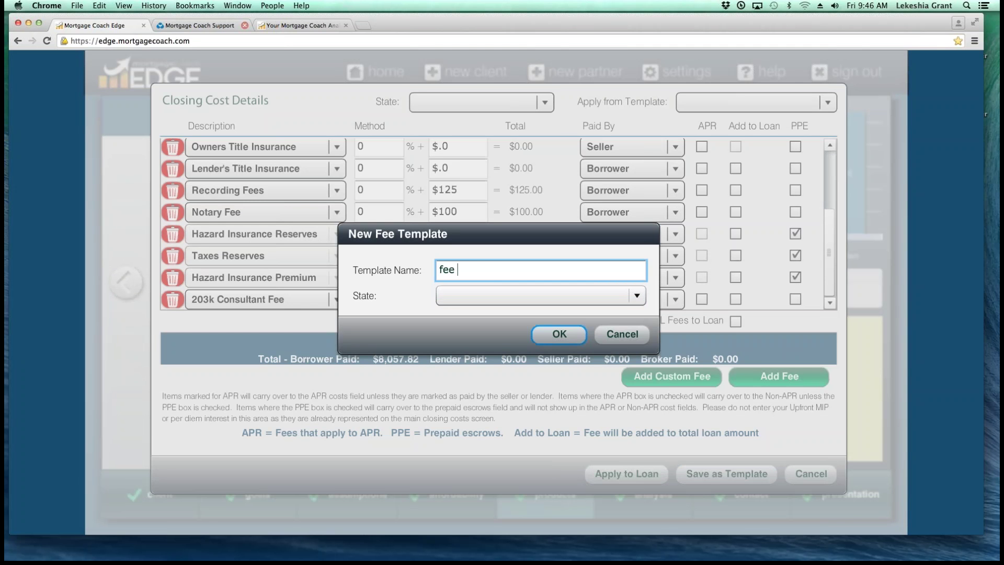
type("template")
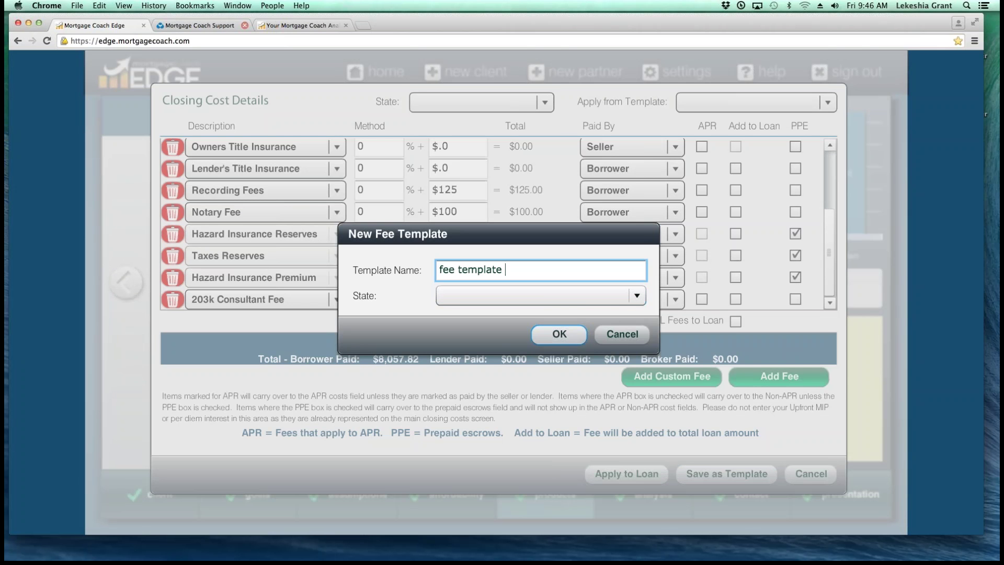
key("Return")
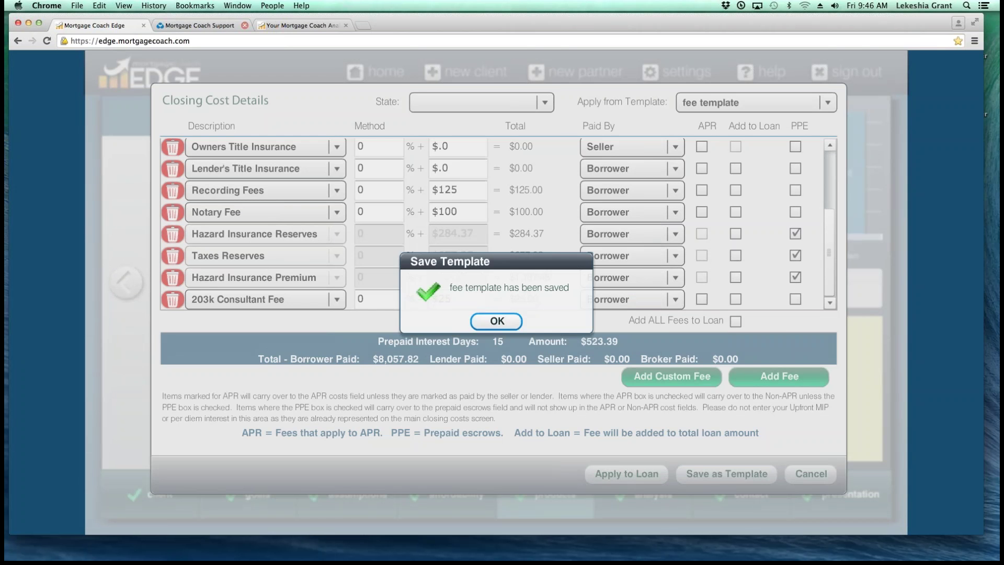
key("Return")
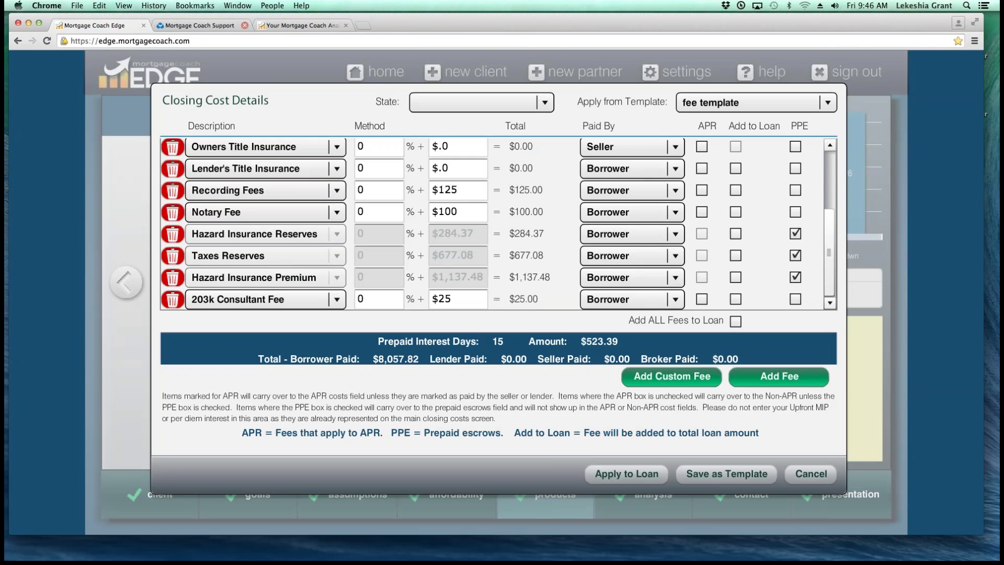
Step: Look through the saved fee templates available to apply, and leave the closing cost details without applying them to the loan
left_click(828, 103)
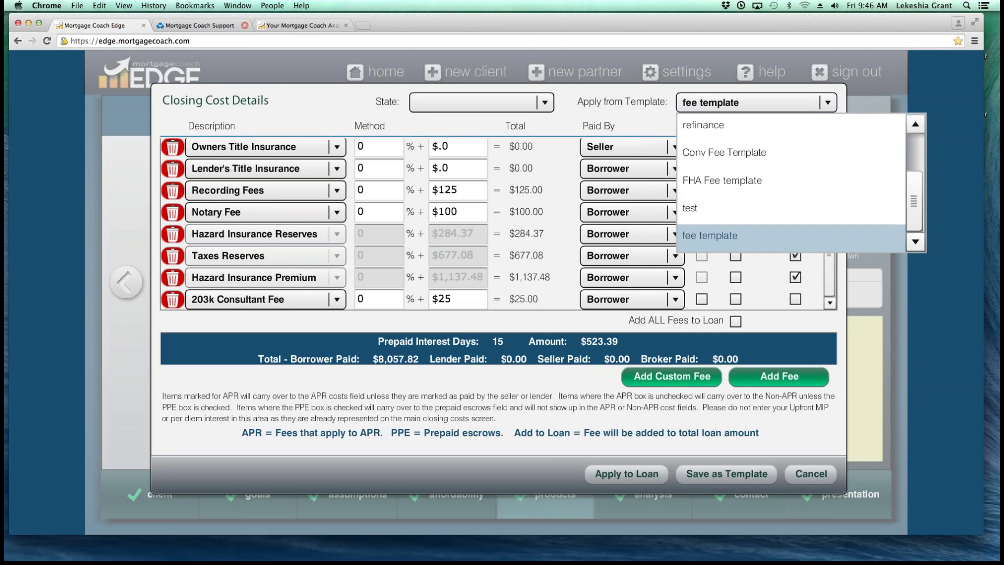
scroll(791, 183, "up", 3)
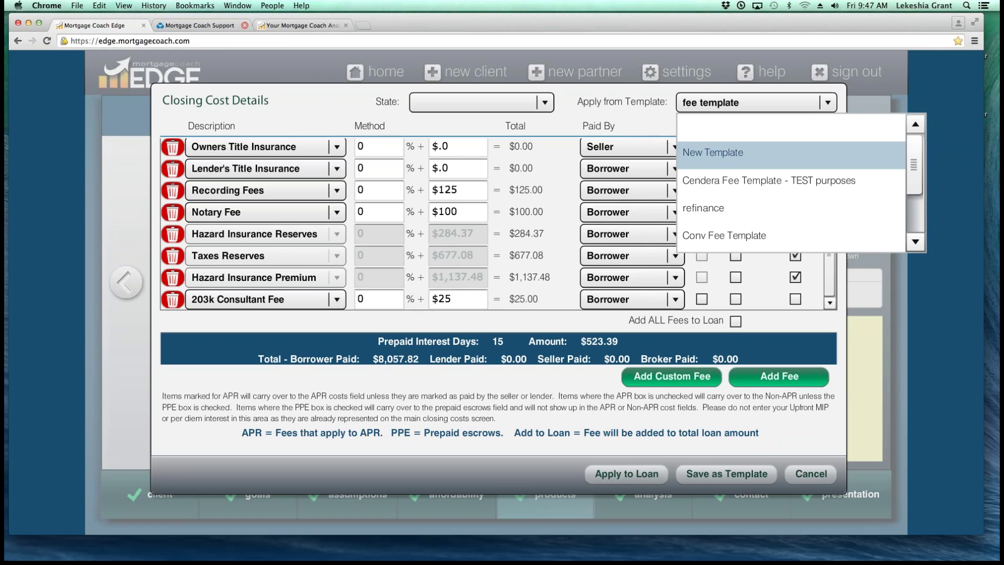
key("Escape")
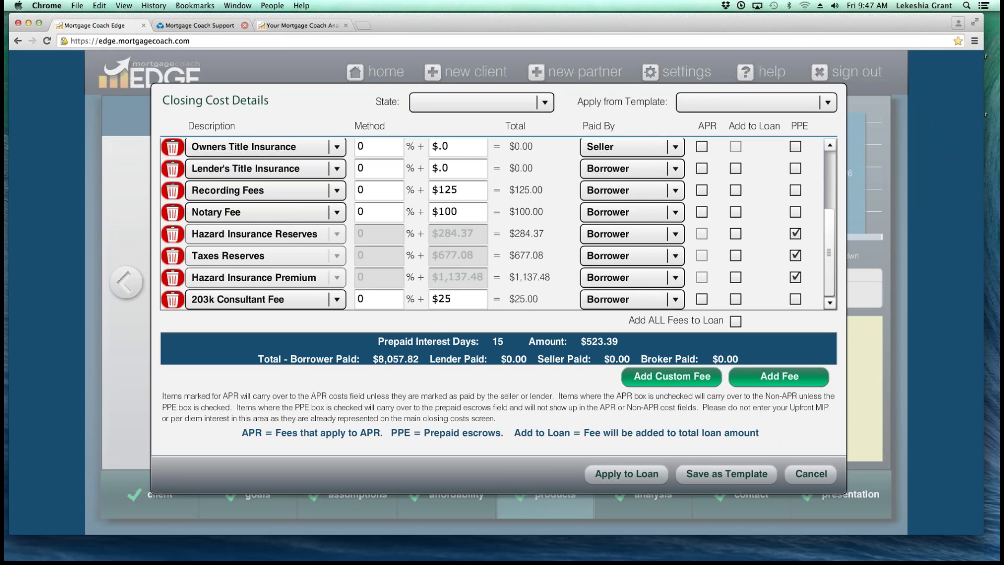
left_click(812, 474)
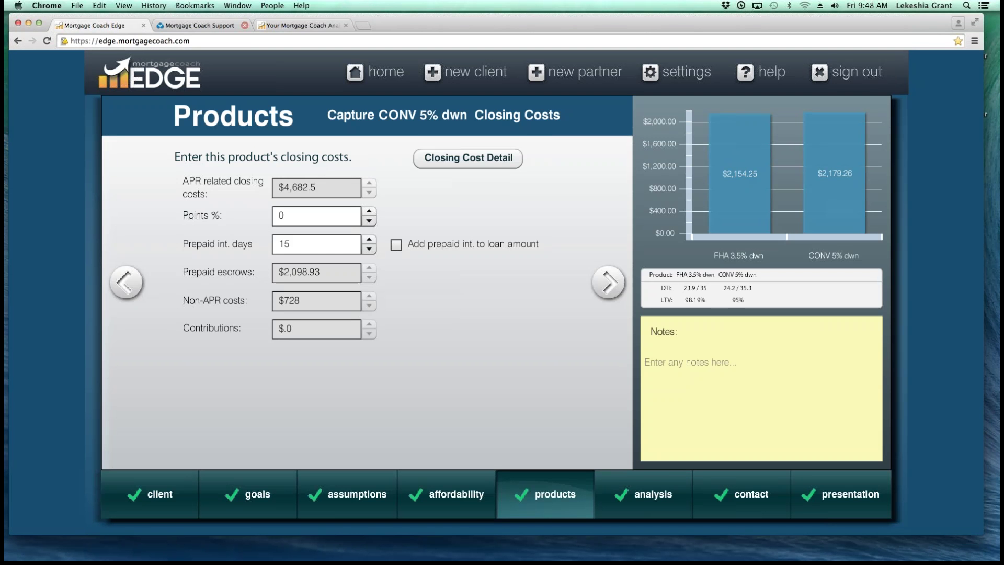
Step: In the analysis's reinvestment strategy, set the first-lien reduction payment to $100 for both FHA 3.5% dwn and CONV 5% dwn
left_click(643, 494)
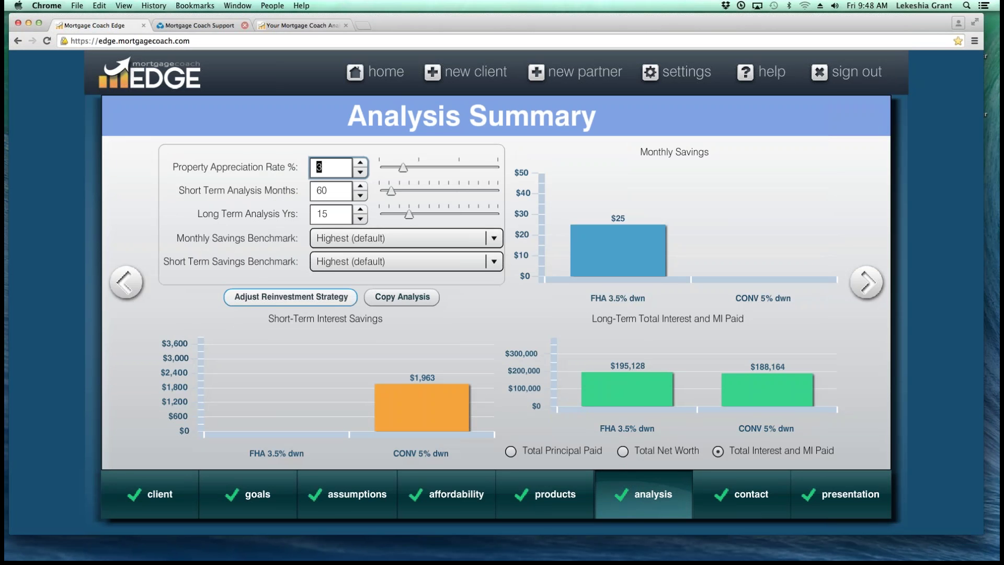
left_click(291, 297)
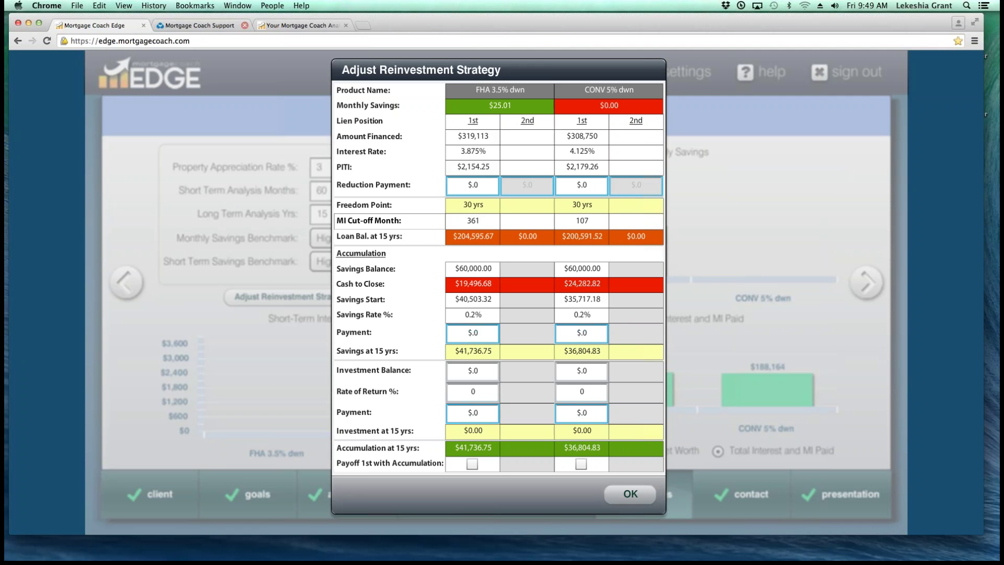
left_click(472, 184)
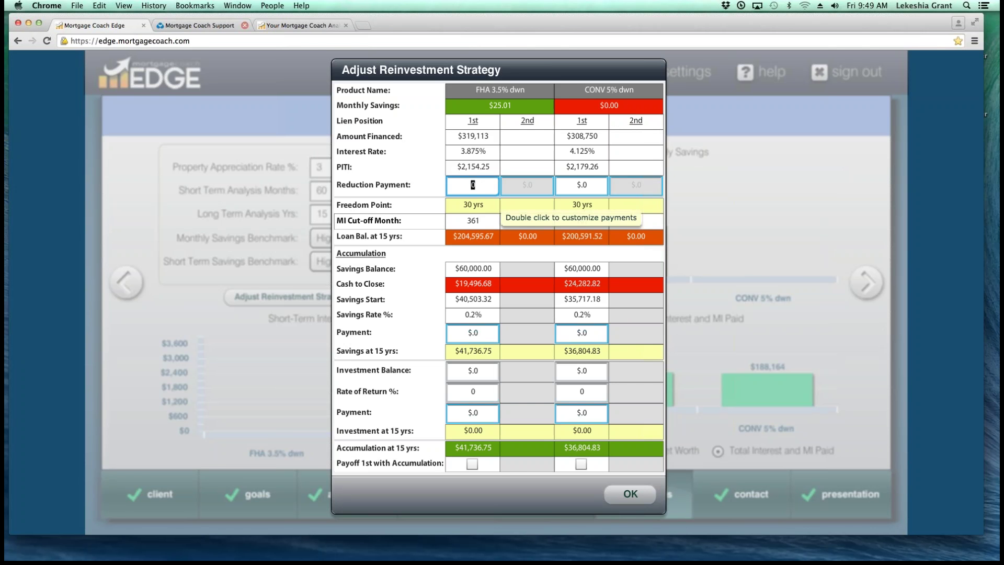
type("100")
left_click(582, 185)
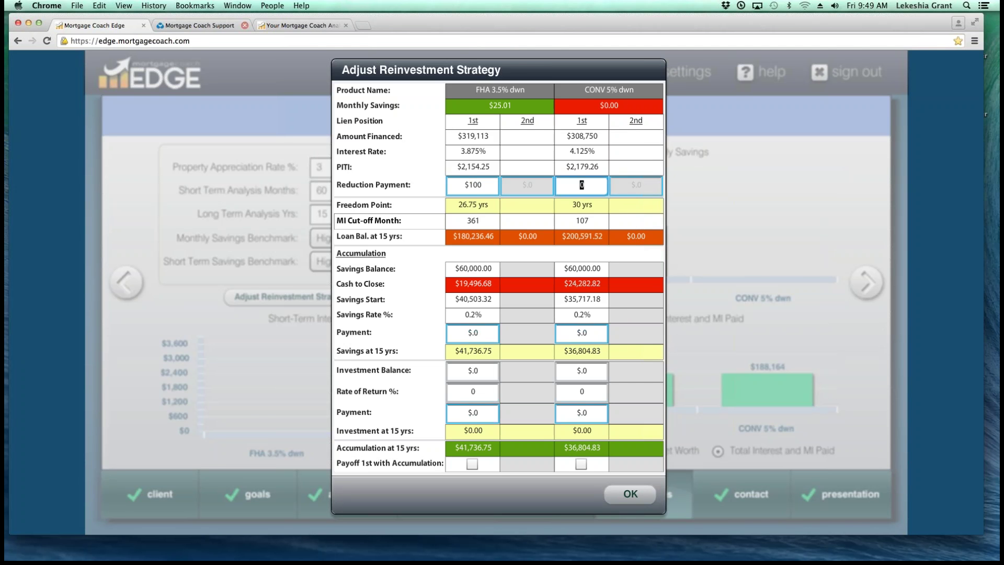
type("100")
Step: Give FHA 3.5% dwn a 2% rate of return and a $100 investment payment, enable Payoff 1st with Accumulation, and accept the strategy
left_click(473, 333)
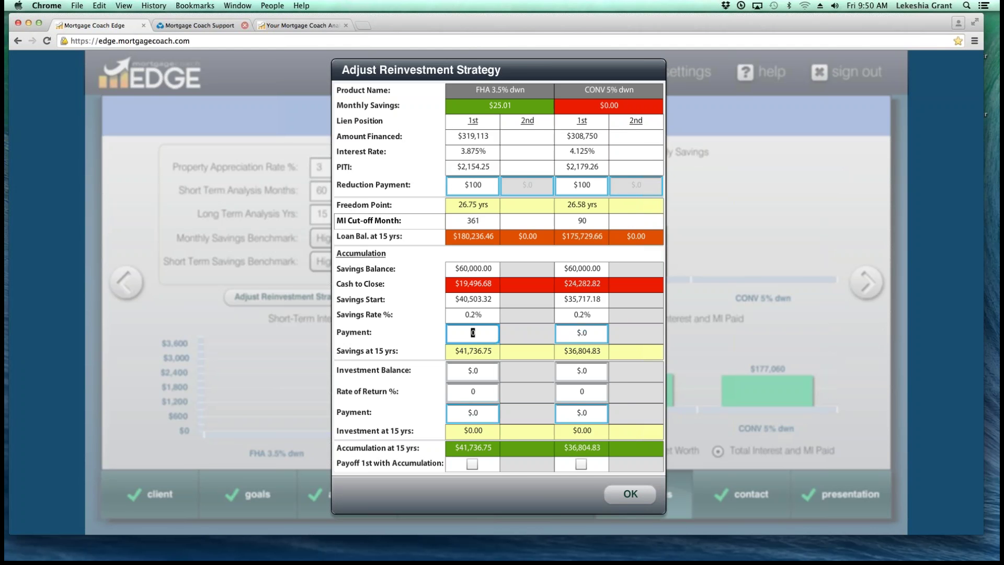
left_click(473, 392)
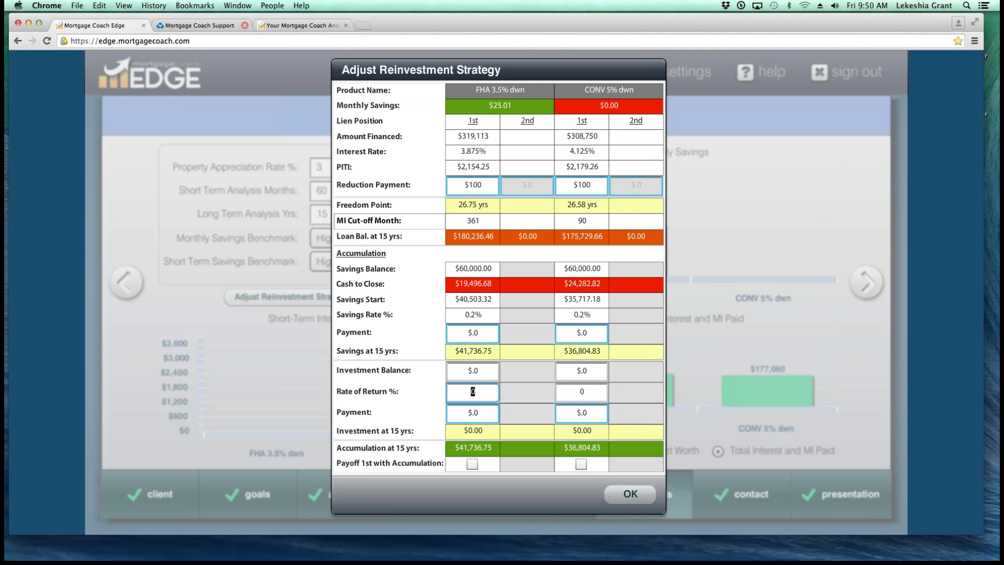
type("2")
left_click(473, 412)
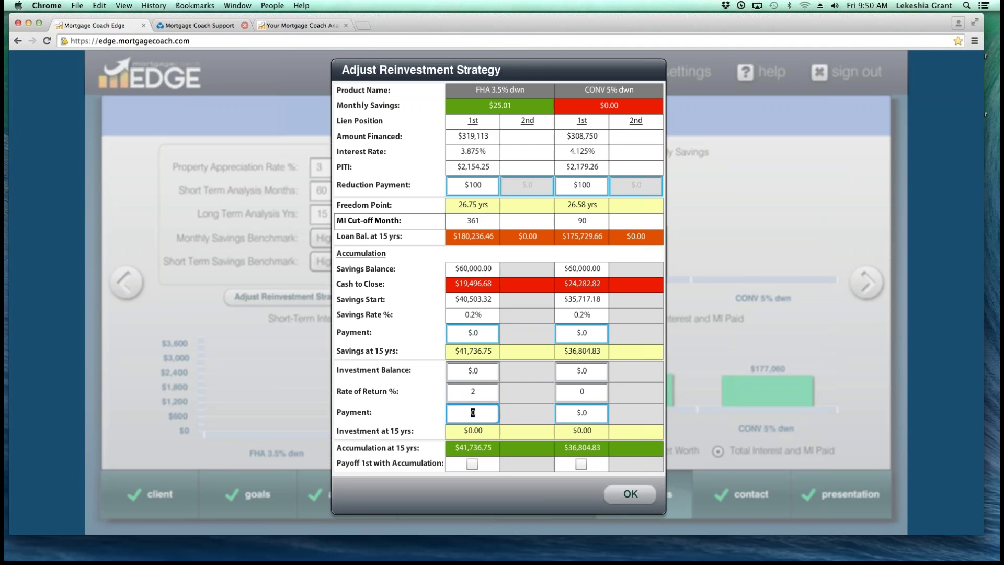
type("100")
key("Tab")
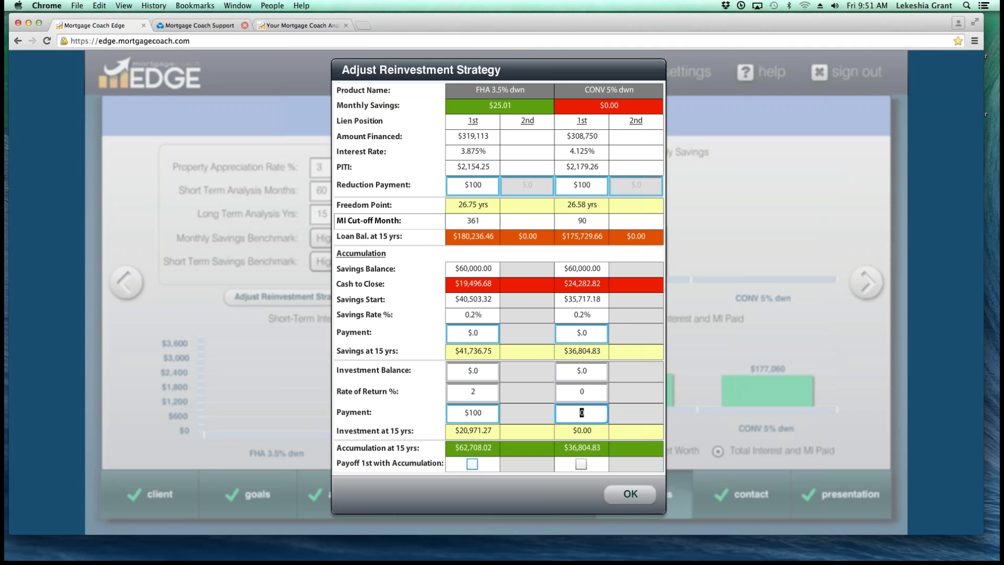
left_click(472, 464)
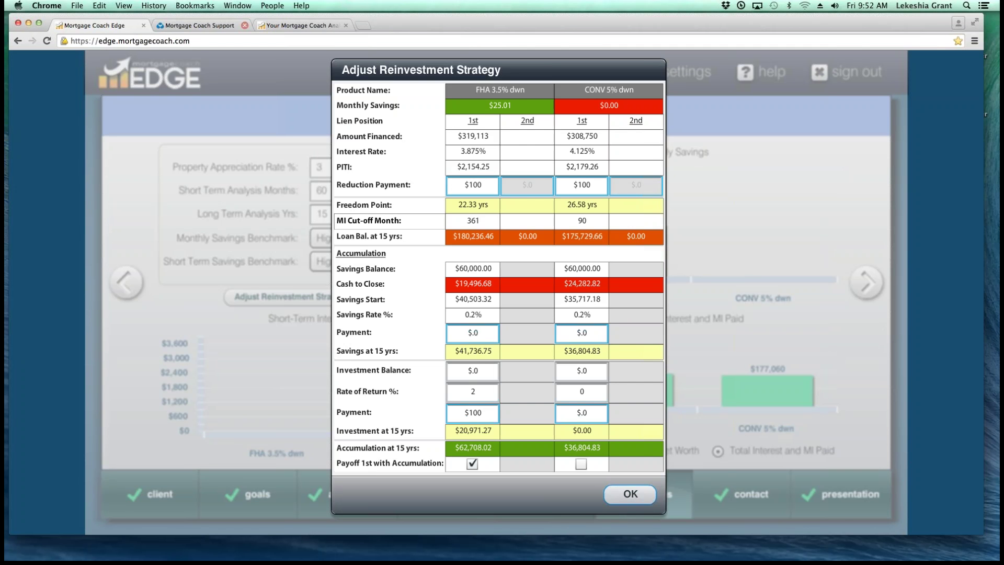
key("Return")
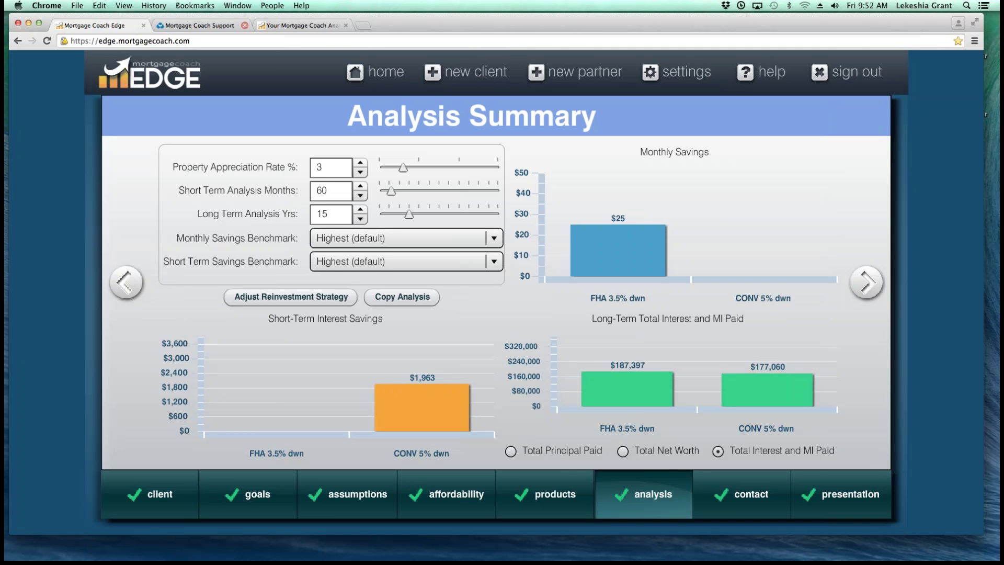